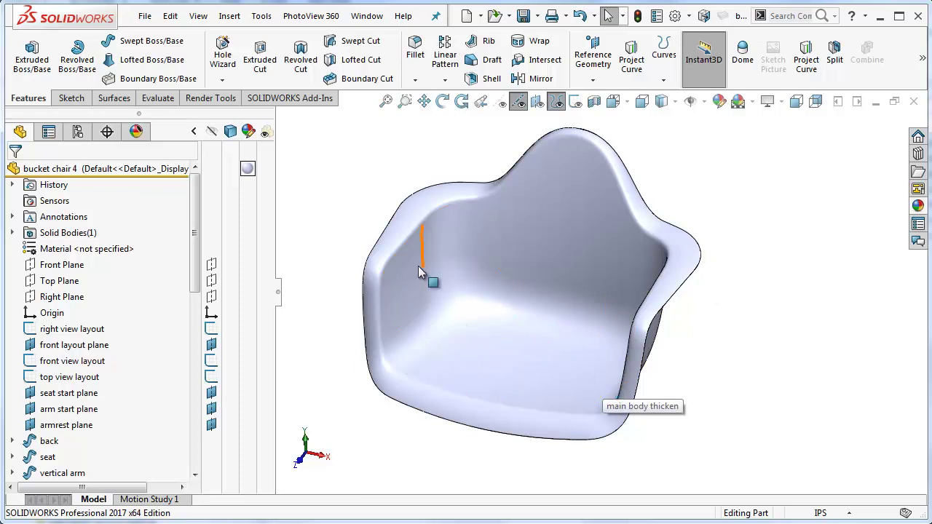
- Examine the thickened chair body and return from the red chair reference photo to the SOLIDWORKS model
left_click(535, 399)
middle_click_drag(564, 399, 670, 342)
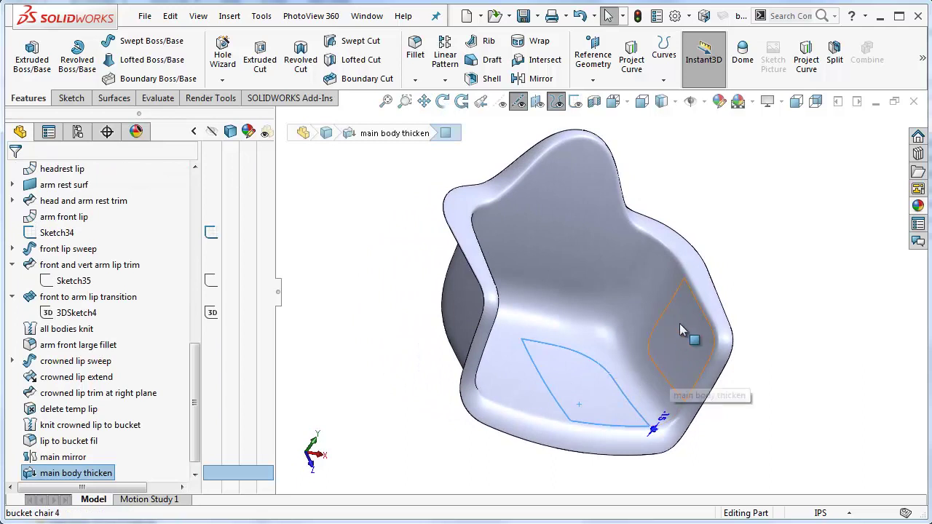
middle_click_drag(601, 291, 553, 257)
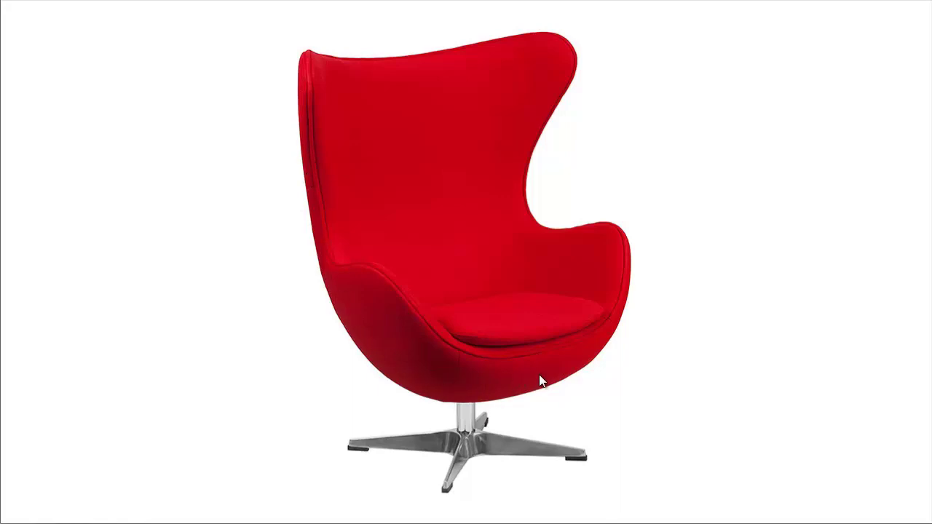
key("alt+Tab")
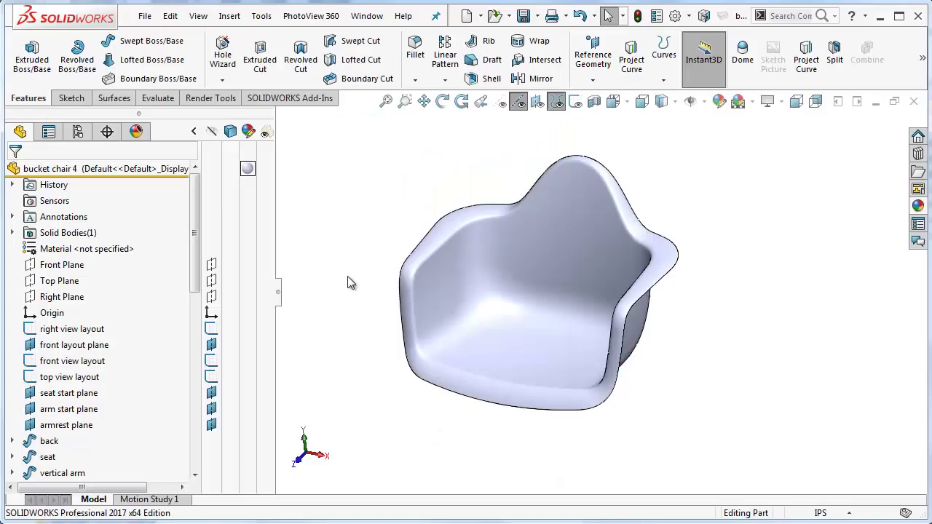
- Make the tangent edges visible on the bucket chair model and inspect the boundaries between its faces
left_click(201, 16)
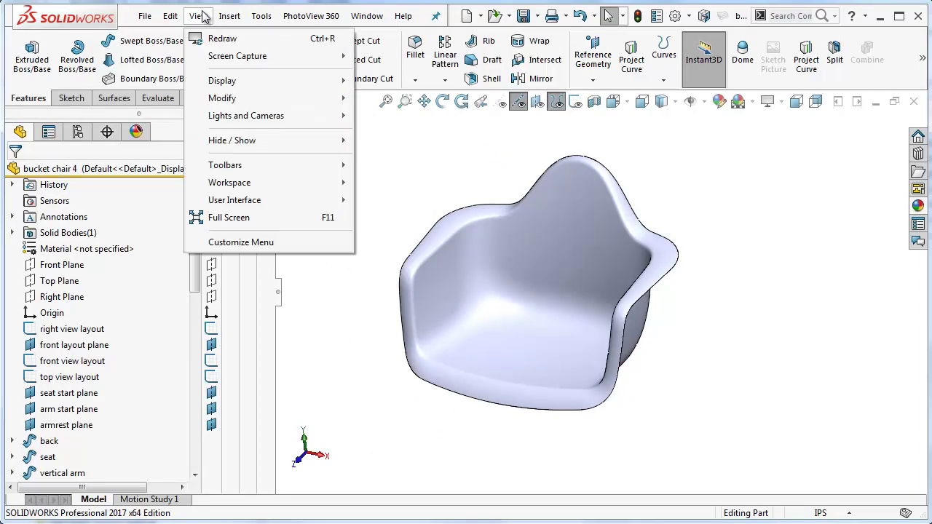
mouse_move(232, 140)
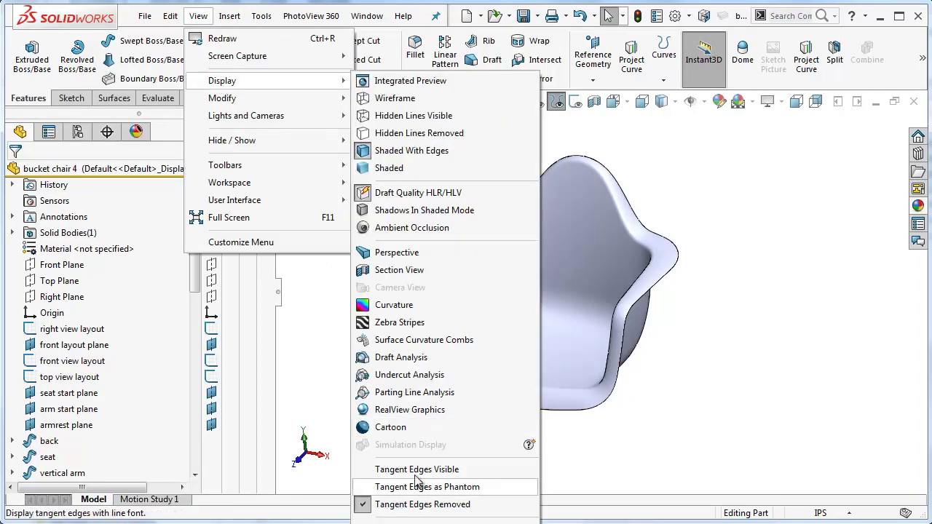
left_click(386, 468)
scroll(502, 254, "down", 5)
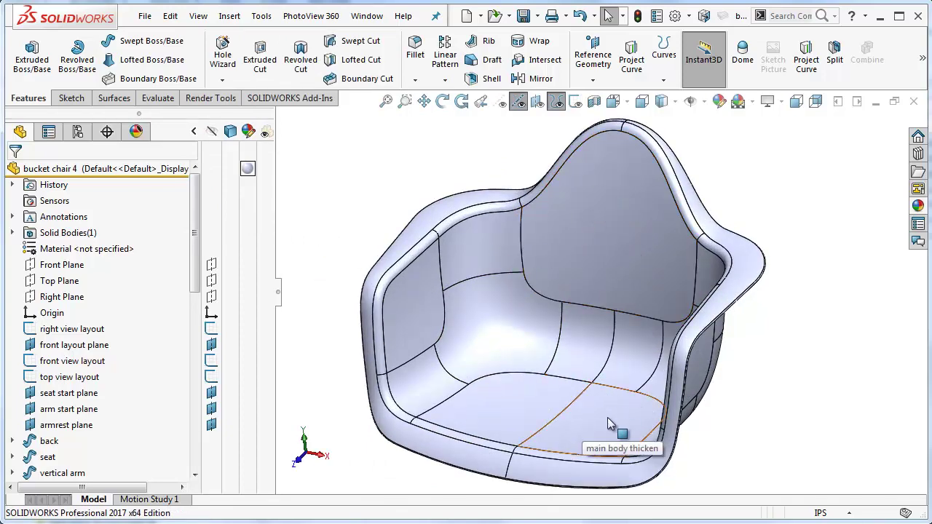
middle_click_drag(610, 425, 669, 442)
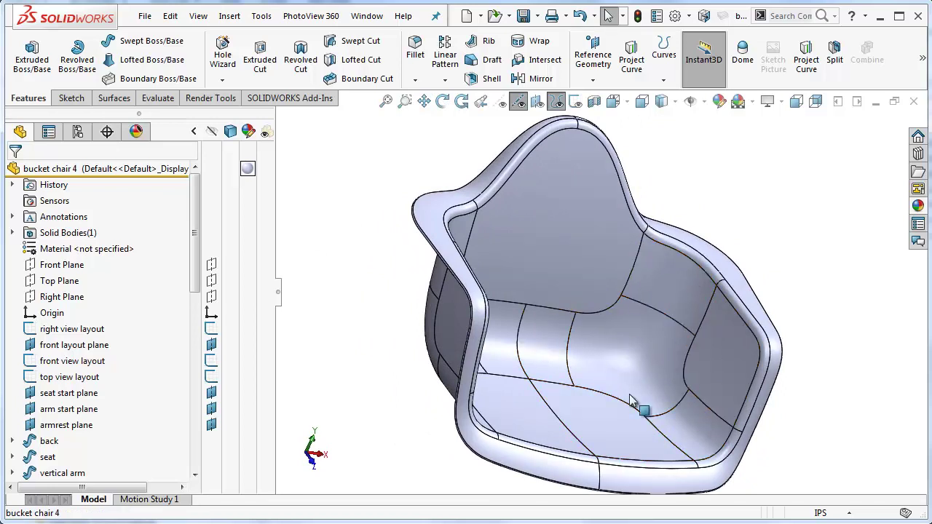
middle_click_drag(631, 403, 578, 371)
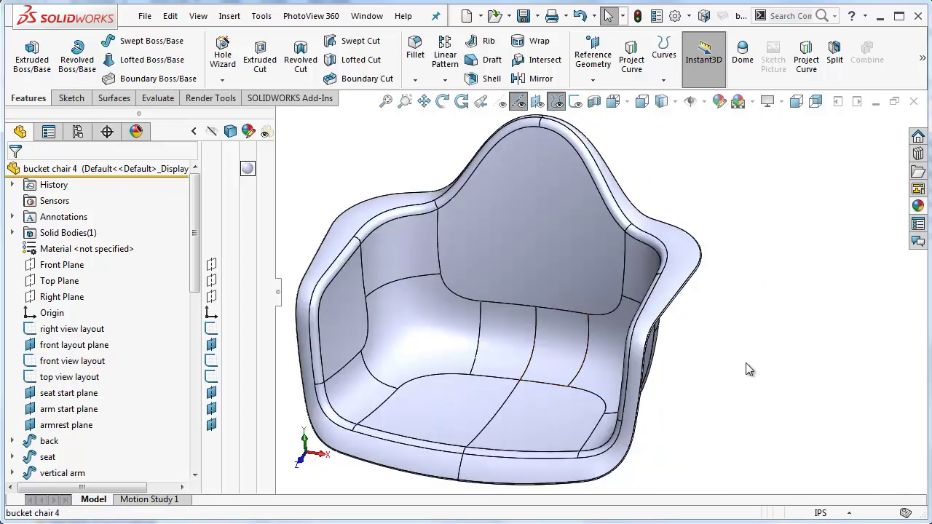
- Roll the feature history back to just after the arm front large fillet
key("Up")
mouse_move(739, 360)
middle_mouse_down()
mouse_move(782, 320)
mouse_move(806, 321)
mouse_move(659, 297)
mouse_move(716, 312)
mouse_move(750, 360)
middle_mouse_up()
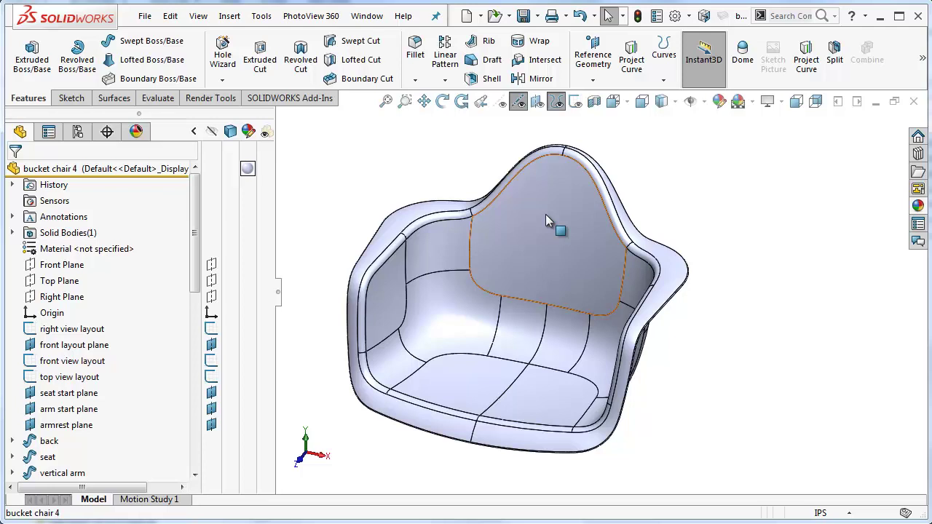
middle_click_drag(545, 214, 588, 228)
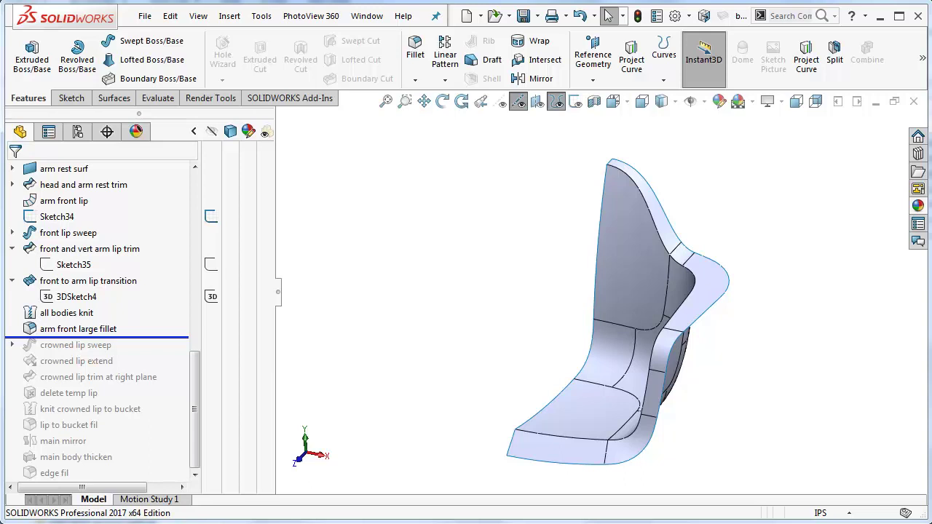
- Examine the half-chair surface body in the right and front orientations, including its headrest, arm and front lip profiles
left_click(613, 101)
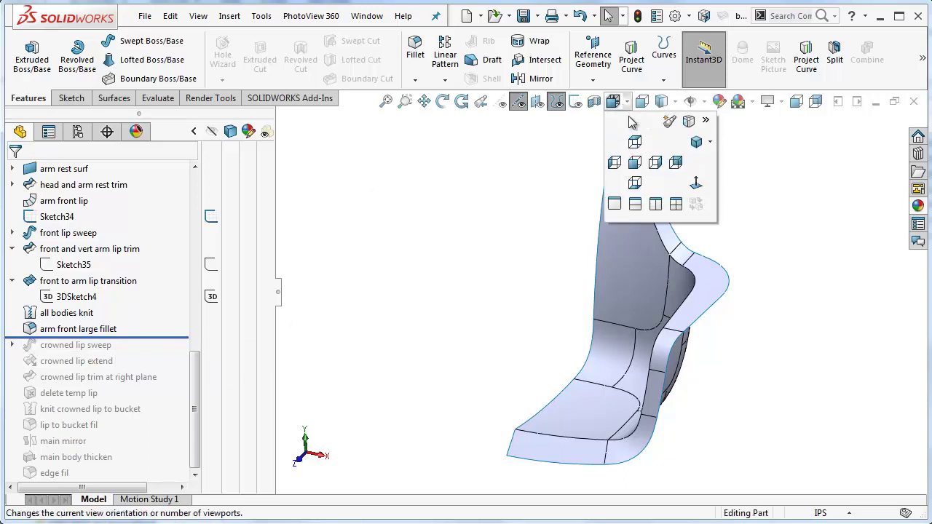
left_click(654, 162)
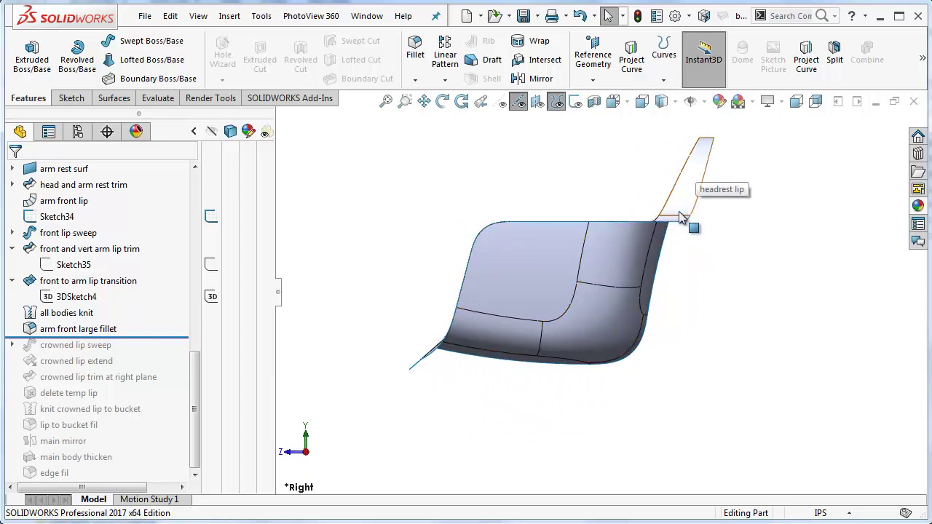
middle_click_drag(549, 211, 608, 262)
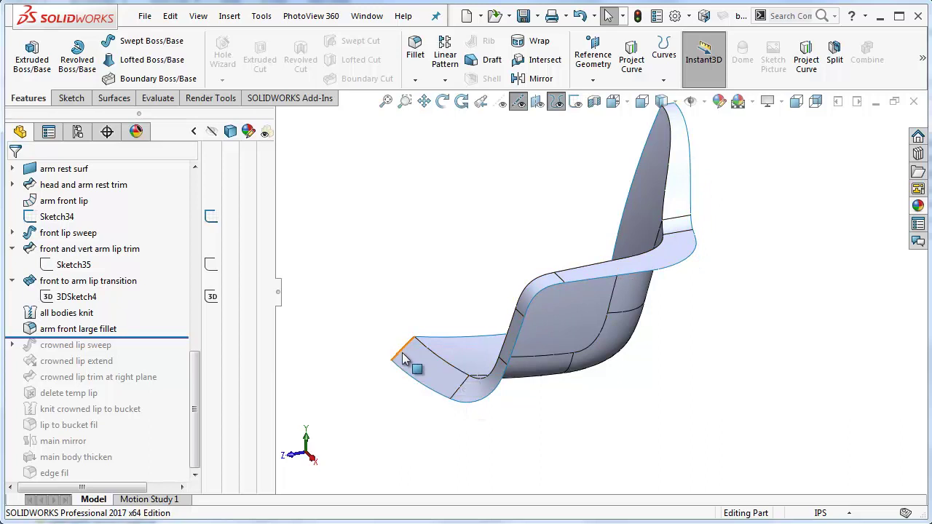
scroll(641, 230, "down", 1)
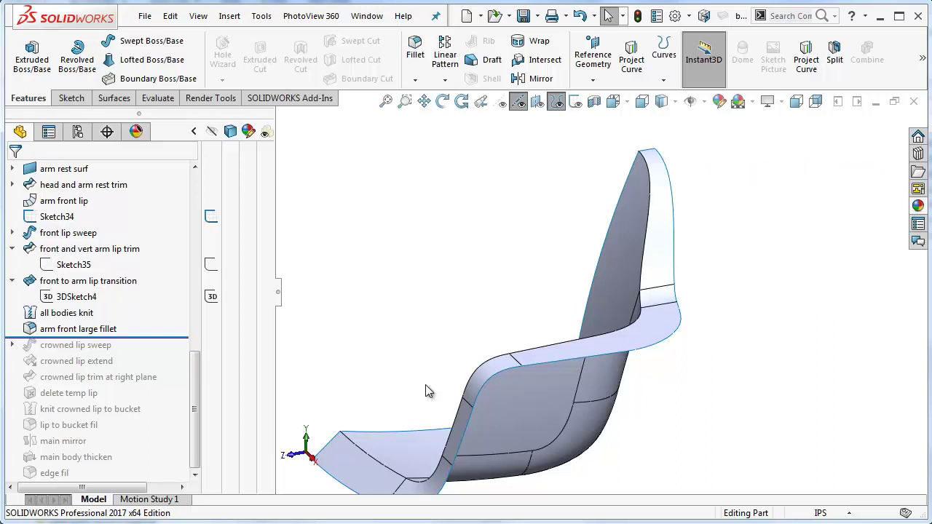
scroll(402, 452, "up", 1)
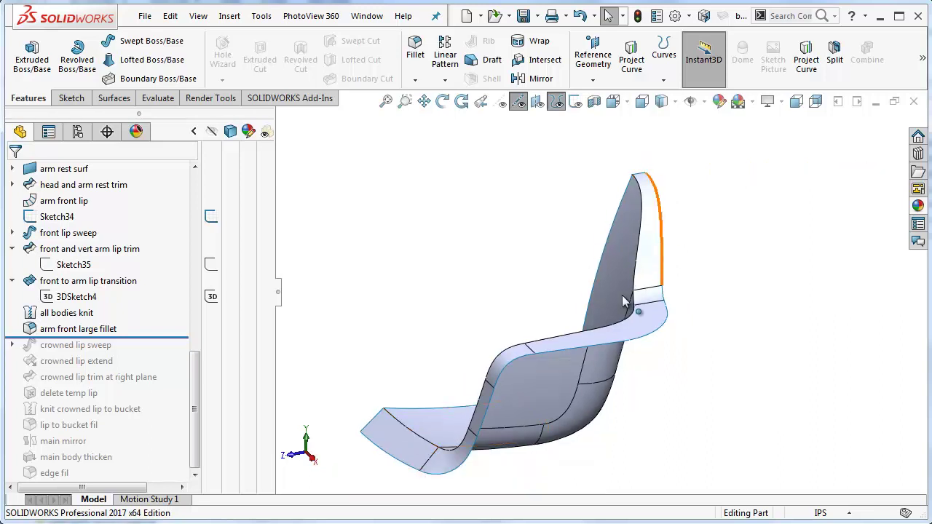
scroll(333, 463, "down", 1)
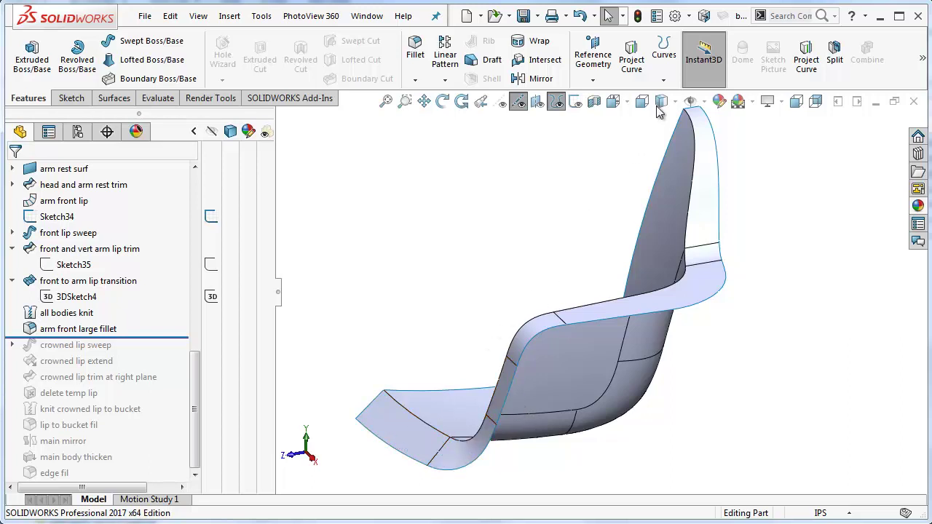
left_click(613, 101)
left_click(632, 163)
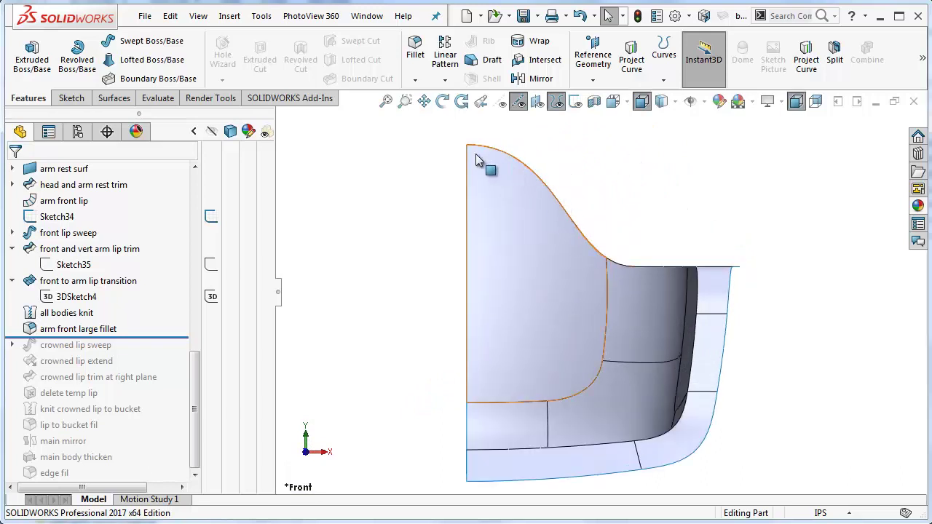
left_click(628, 106)
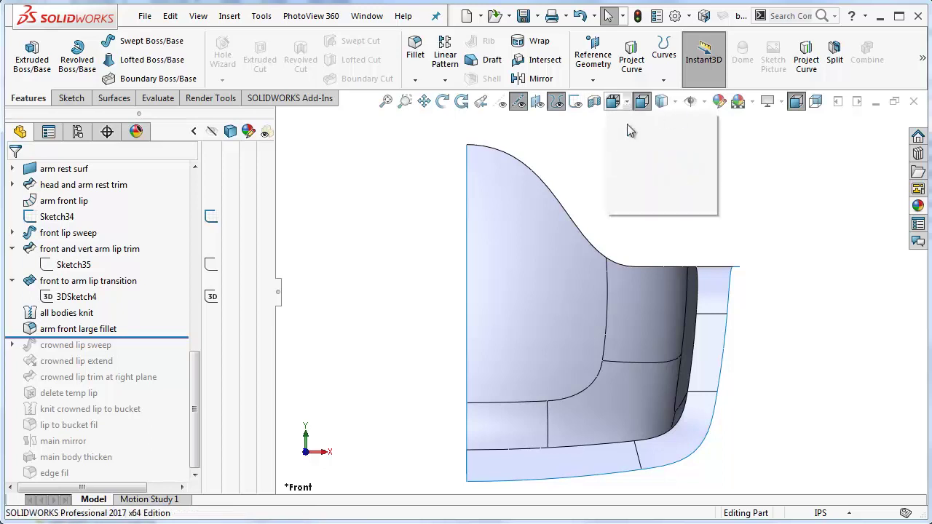
left_click(632, 158)
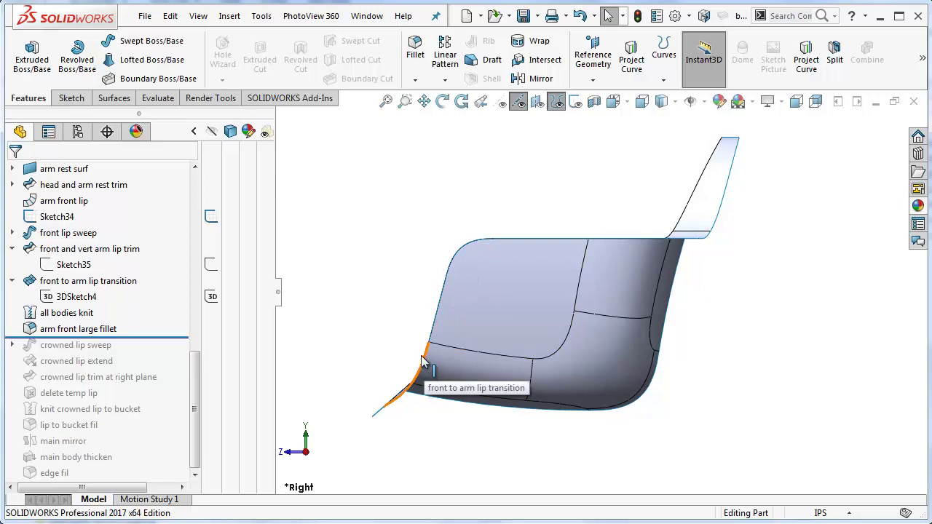
middle_click_drag(388, 337, 457, 408)
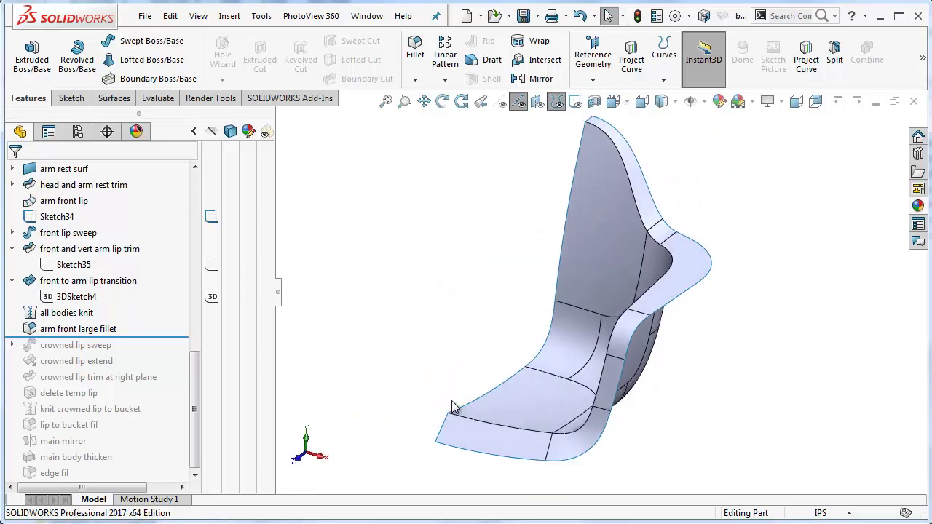
- Select the back and seat faces to identify their features, and roll the history back to just after the right view layout sketch
left_click(599, 256)
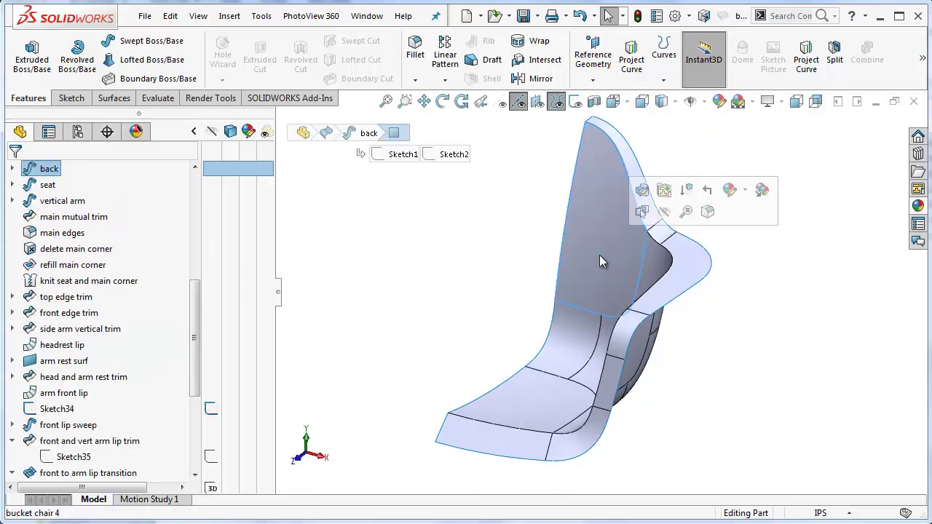
left_click(539, 393)
middle_click_drag(540, 391, 663, 374)
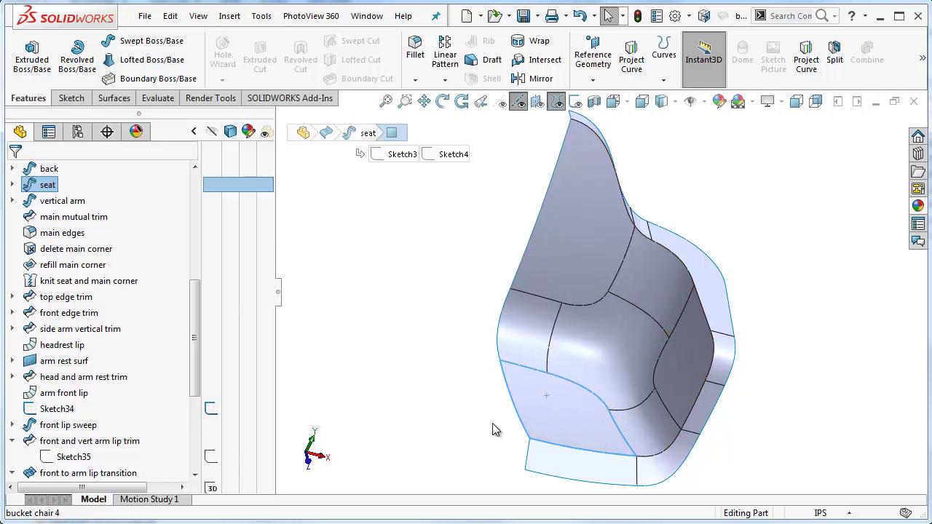
middle_click_drag(493, 430, 447, 393)
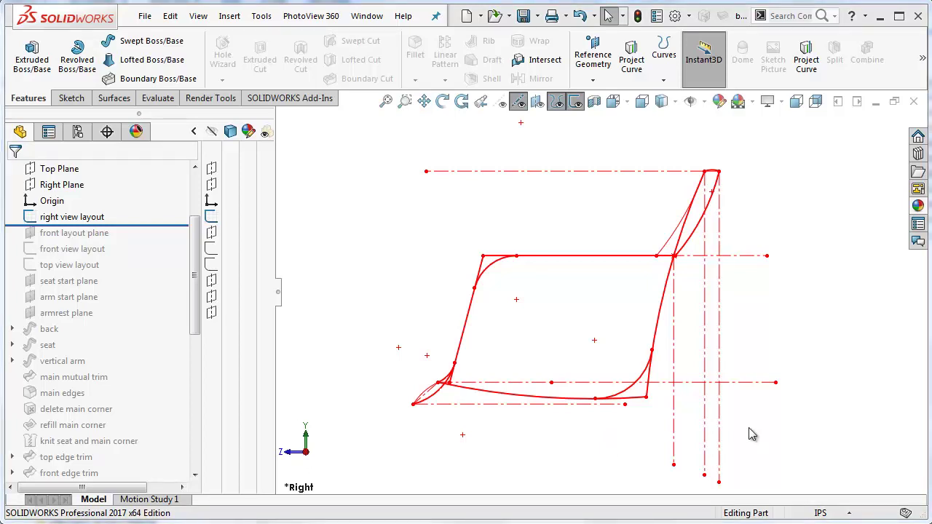
- Examine the right view layout sketch around the seat-to-back corner arc and the front lip curves
scroll(634, 411, "down", 1)
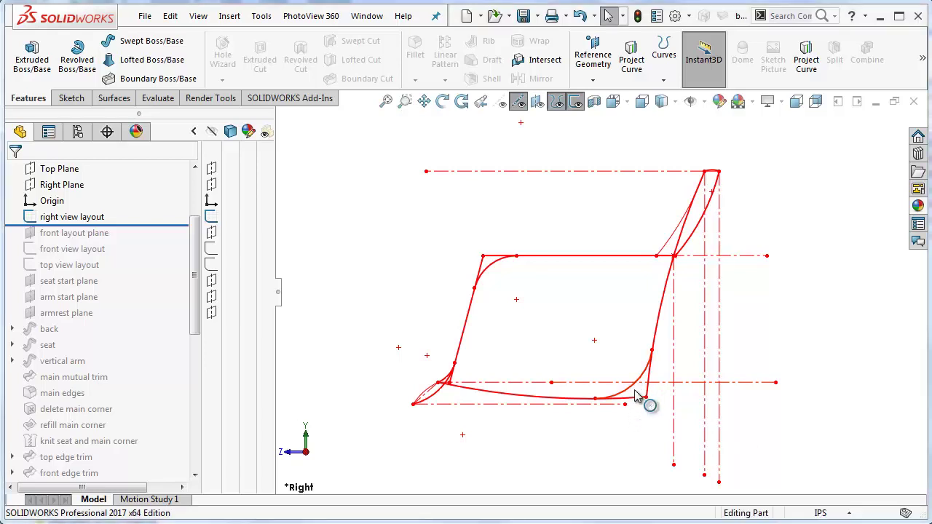
scroll(649, 397, "down", 2)
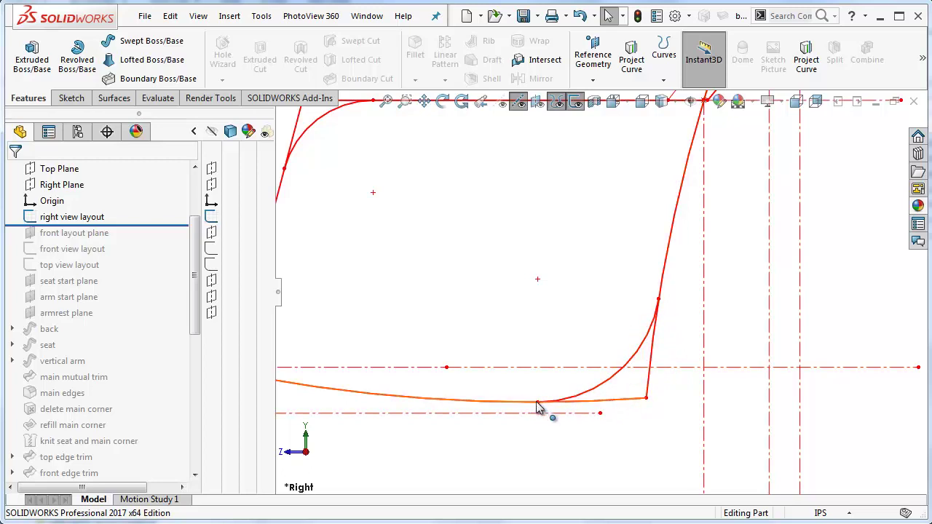
key("f")
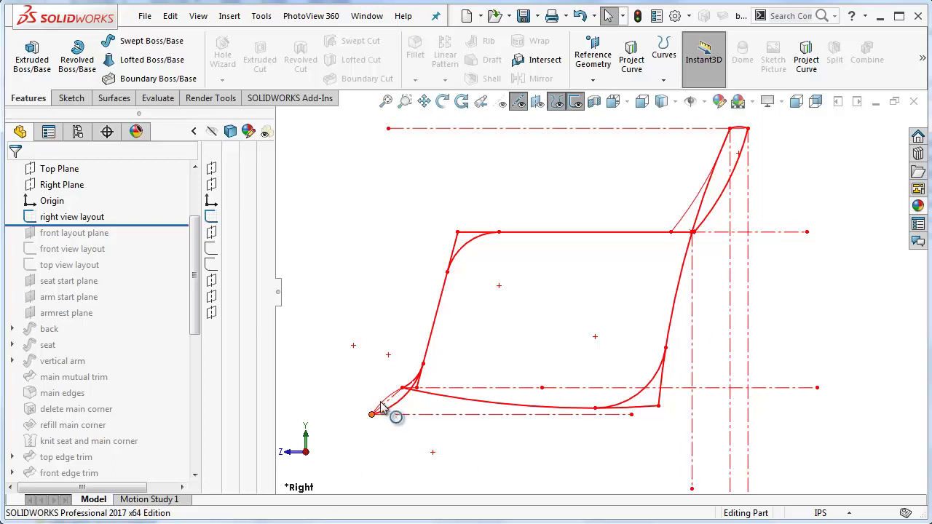
scroll(393, 393, "down", 1)
scroll(394, 392, "down", 5)
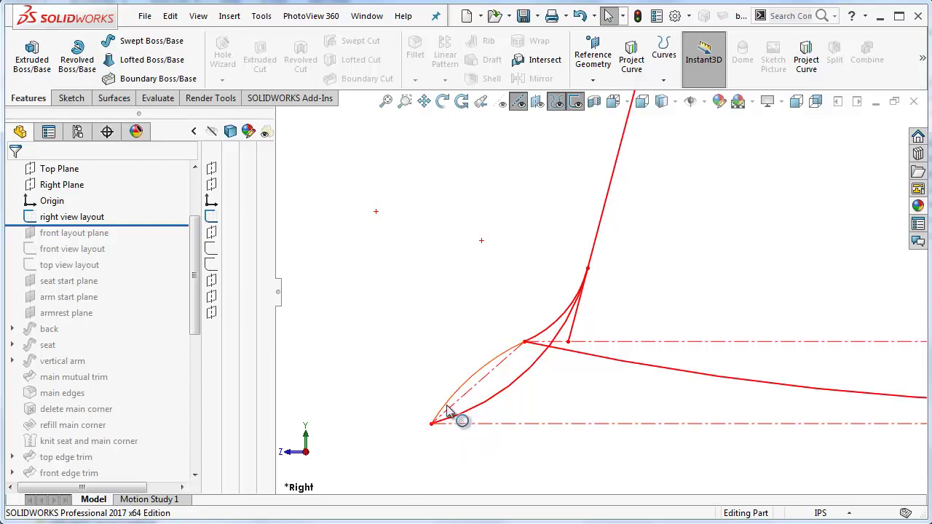
key("f")
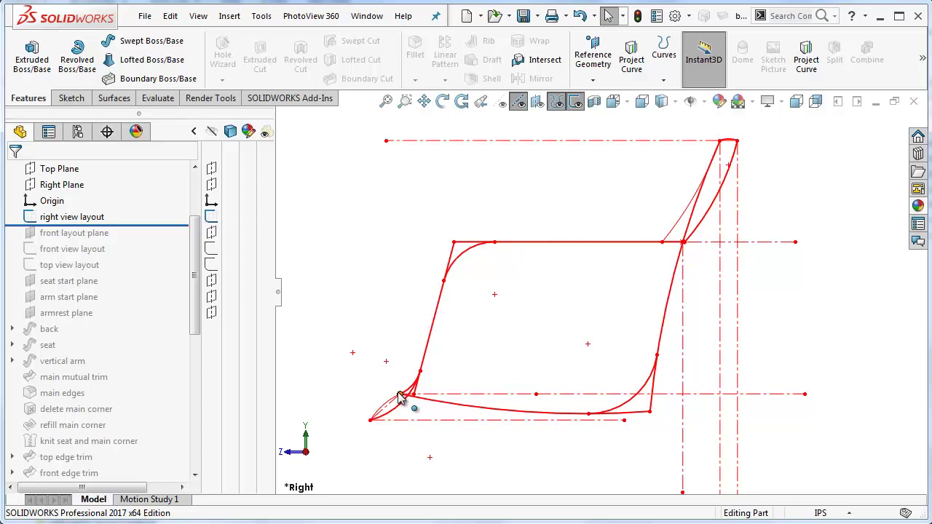
- Roll the history forward past the front view layout sketch and inspect its inner and outer bucket profile curves in the front view
key("ctrl+1")
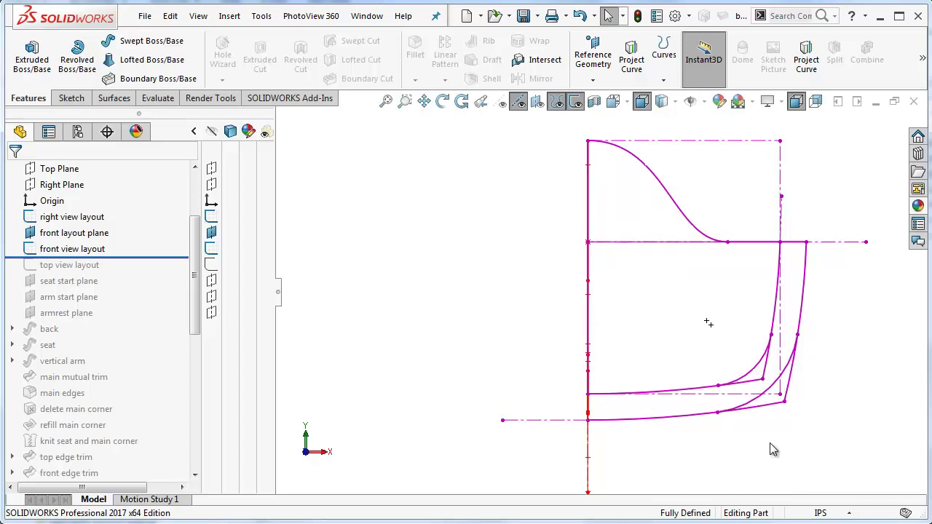
left_click(765, 370)
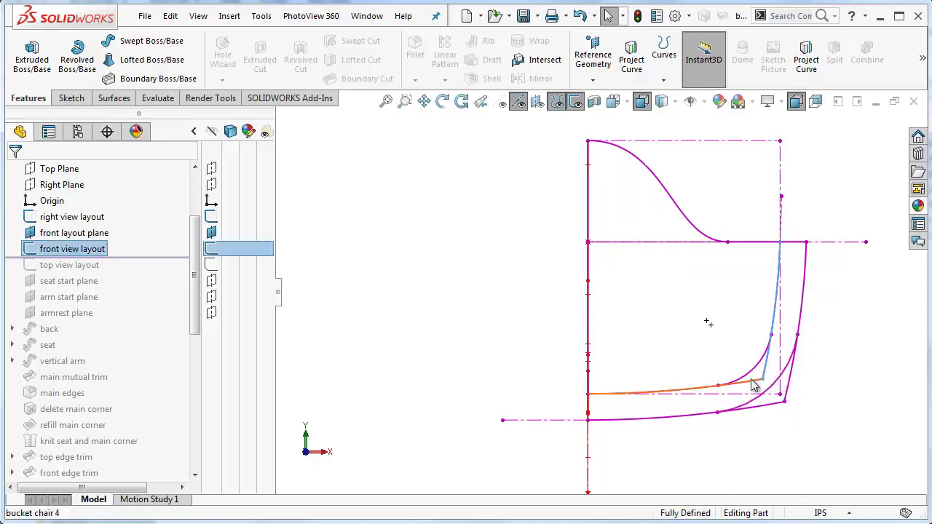
left_click(761, 408)
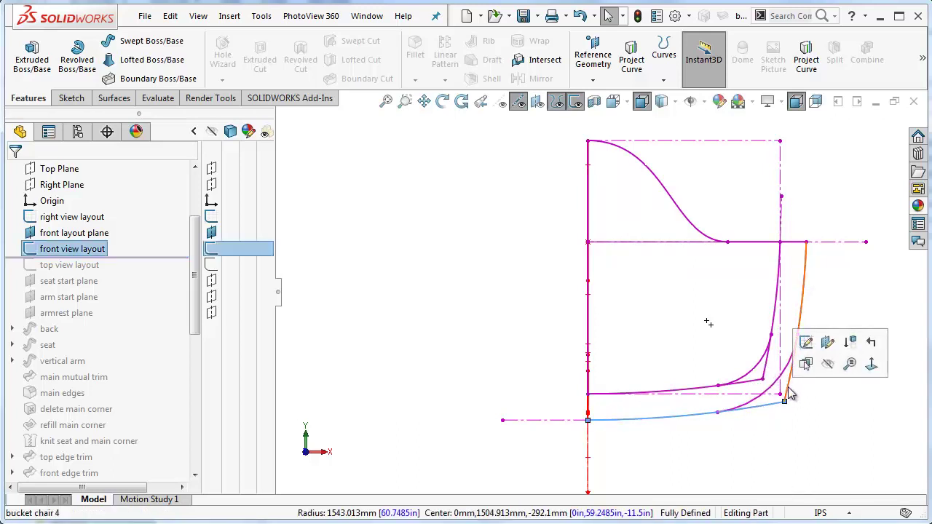
left_click(786, 387)
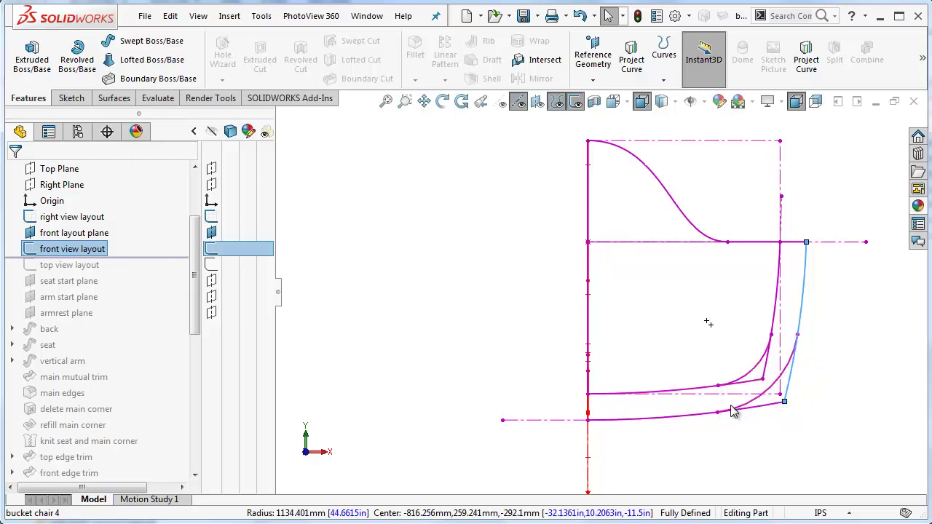
- Roll the history forward past the top view layout sketch and review the layout sketches from the top and in isometric view
key("ctrl+5")
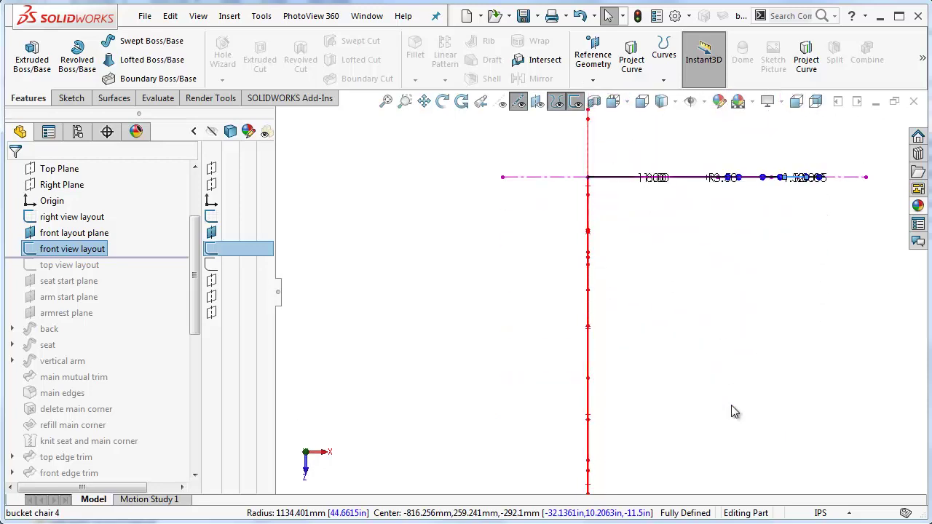
key("Down")
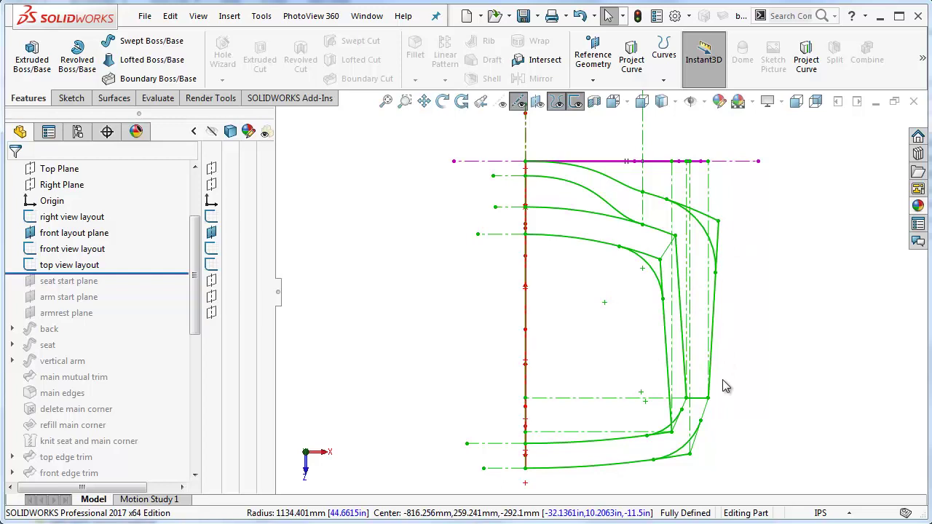
key("ctrl+7")
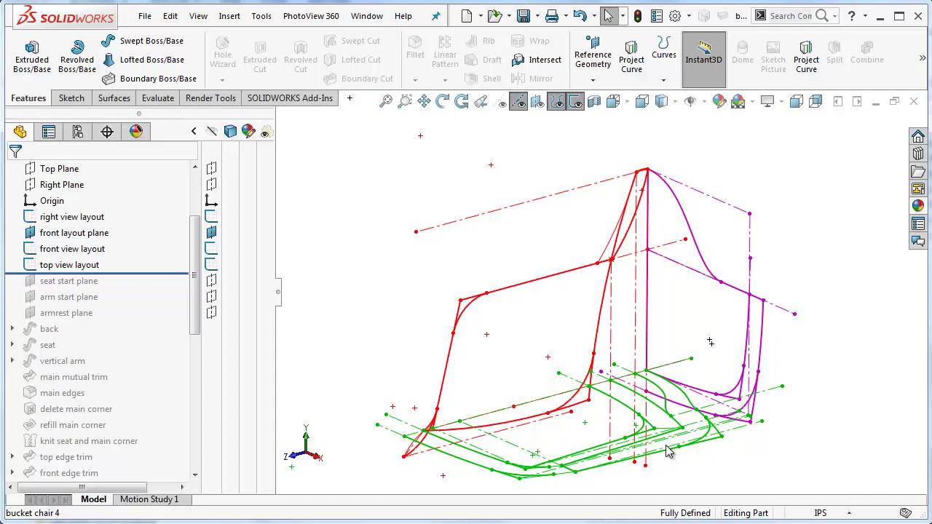
- Examine how the right, front and top view layout sketches line up with one another from several angles
mouse_move(668, 451)
middle_mouse_down()
mouse_move(604, 459)
mouse_move(623, 494)
mouse_move(579, 495)
middle_mouse_up()
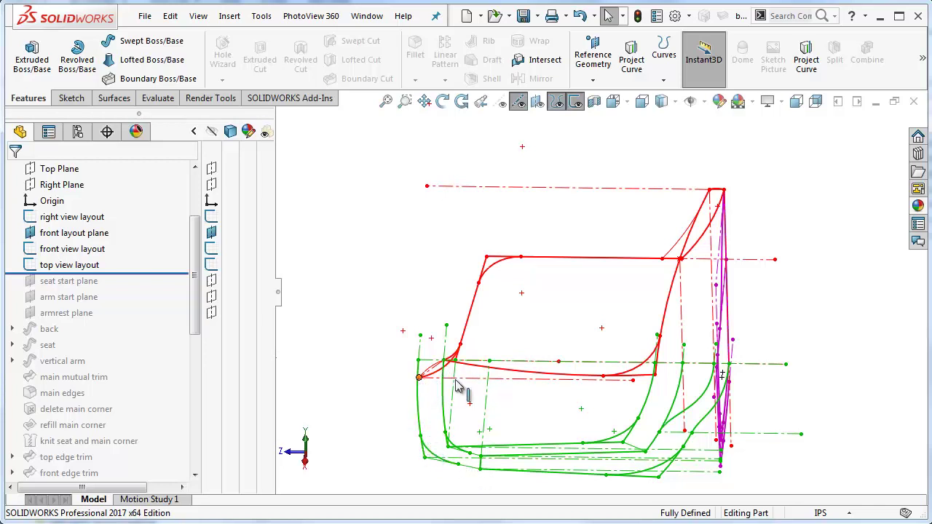
middle_click_drag(610, 418, 612, 443)
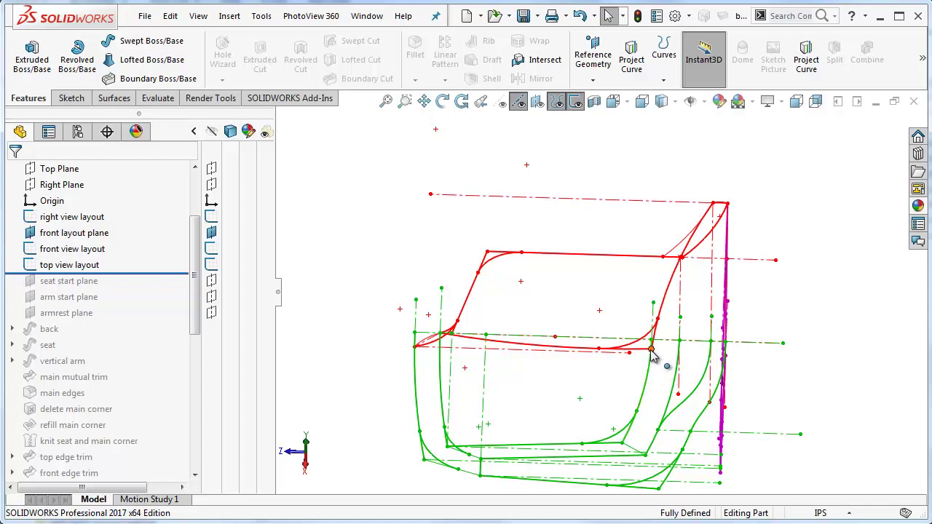
mouse_move(665, 455)
middle_mouse_down()
mouse_move(660, 409)
mouse_move(666, 382)
mouse_move(671, 389)
middle_mouse_up()
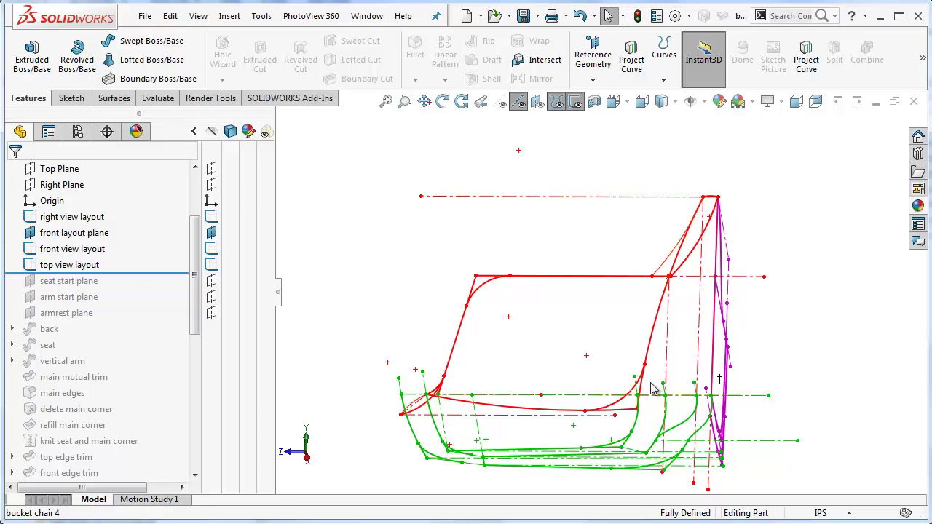
middle_click_drag(592, 431, 680, 440)
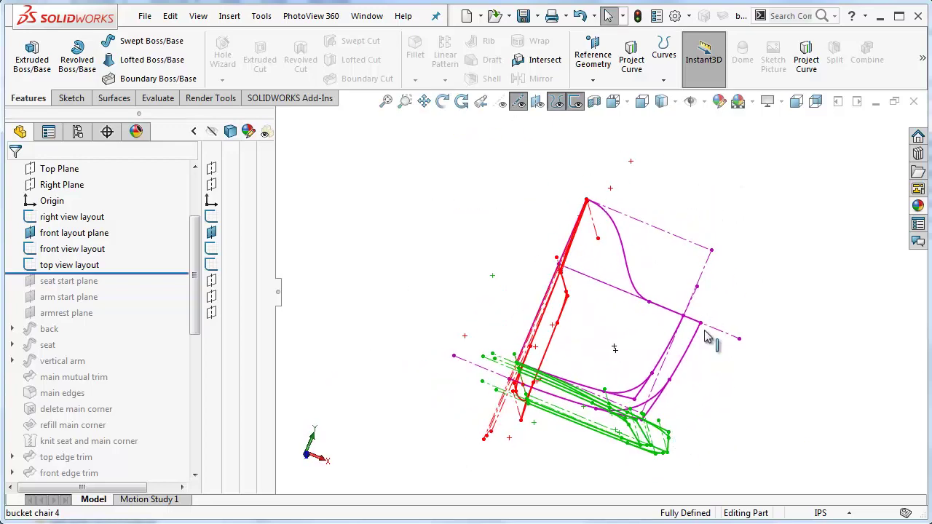
mouse_move(641, 345)
middle_mouse_down()
mouse_move(561, 333)
mouse_move(568, 336)
middle_mouse_up()
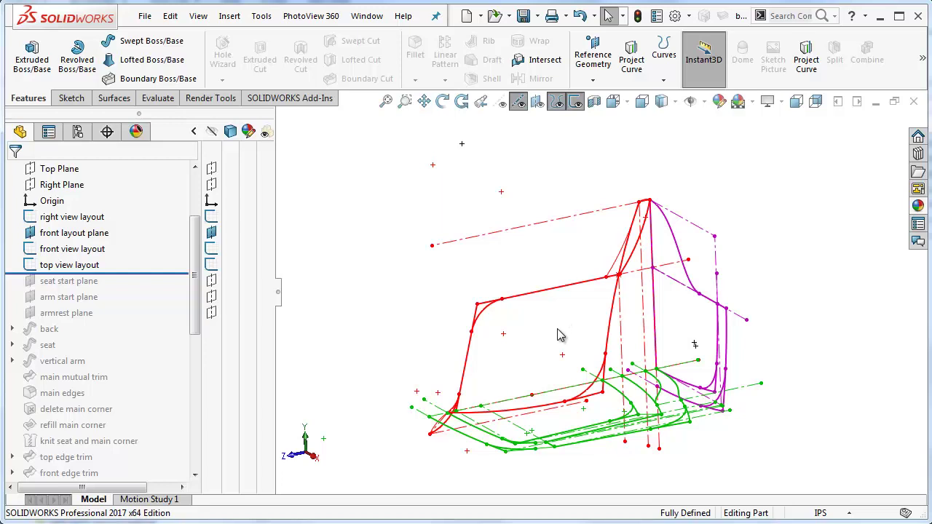
scroll(553, 376, "down", 1)
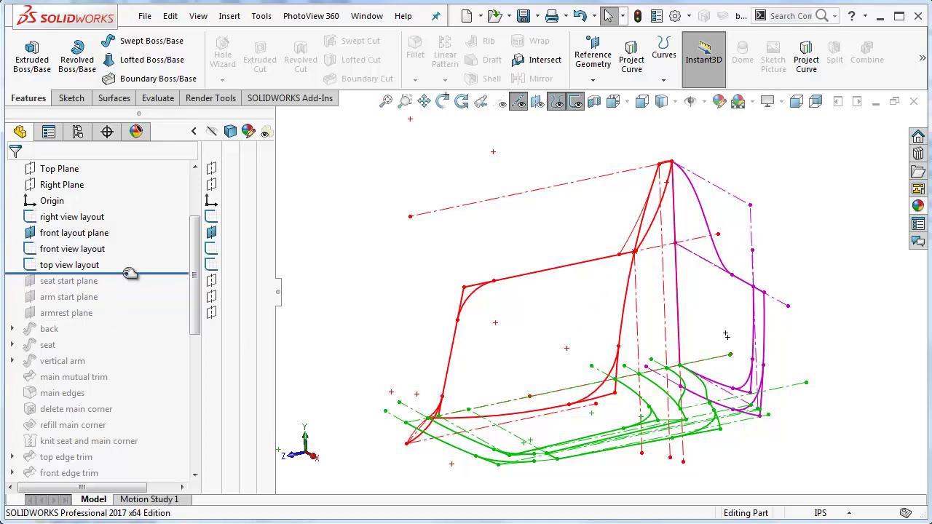
- Roll the history forward past the seat start plane and inspect the plane's position against the front lip curves
left_click_drag(130, 274, 129, 291)
left_click(70, 284)
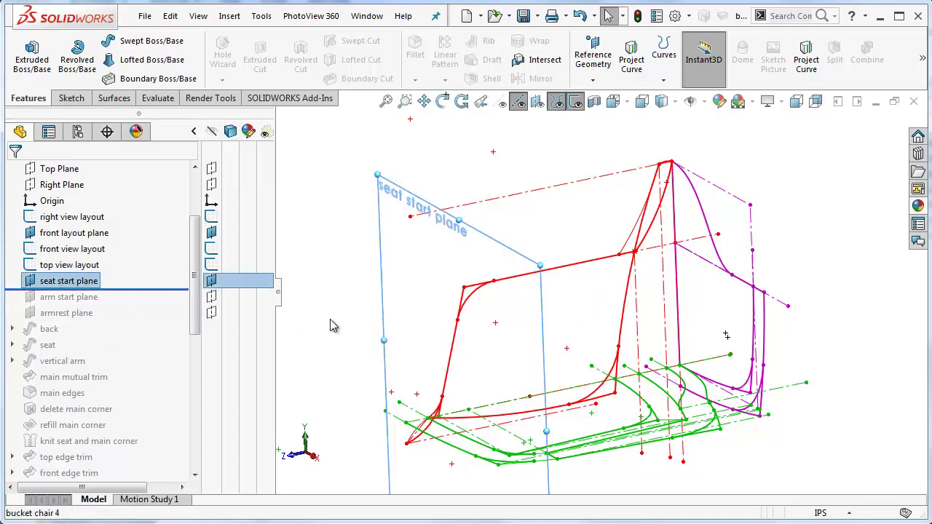
middle_click_drag(538, 351, 503, 306)
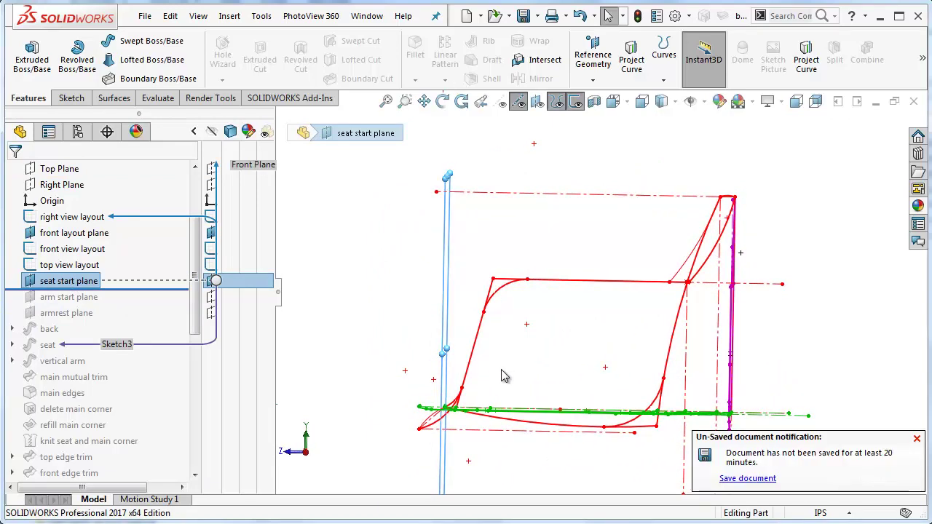
scroll(455, 429, "down", 8)
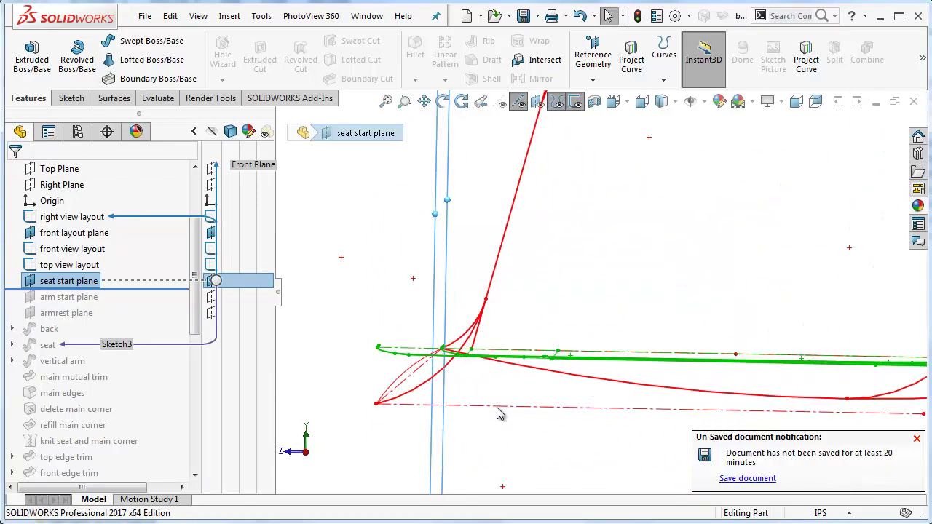
left_click(916, 439)
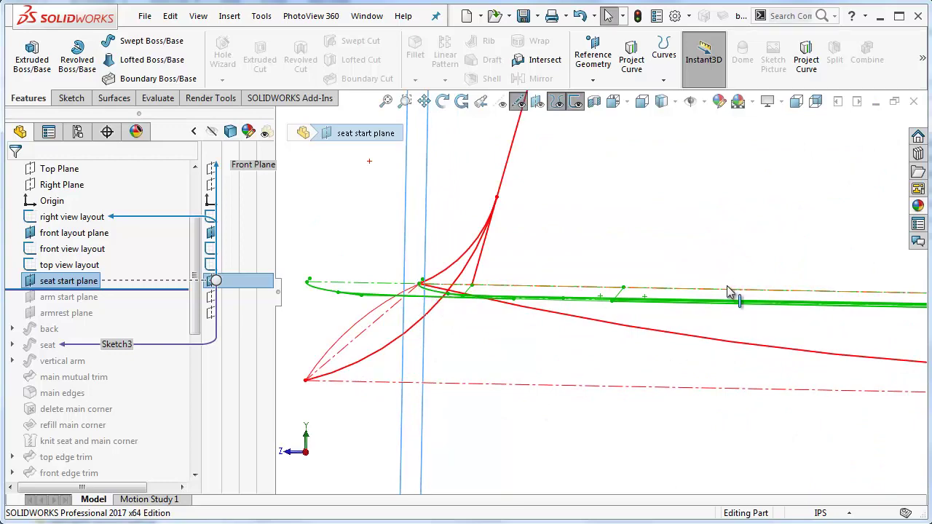
scroll(727, 296, "up", 10)
scroll(722, 243, "up", 1)
scroll(715, 209, "down", 2)
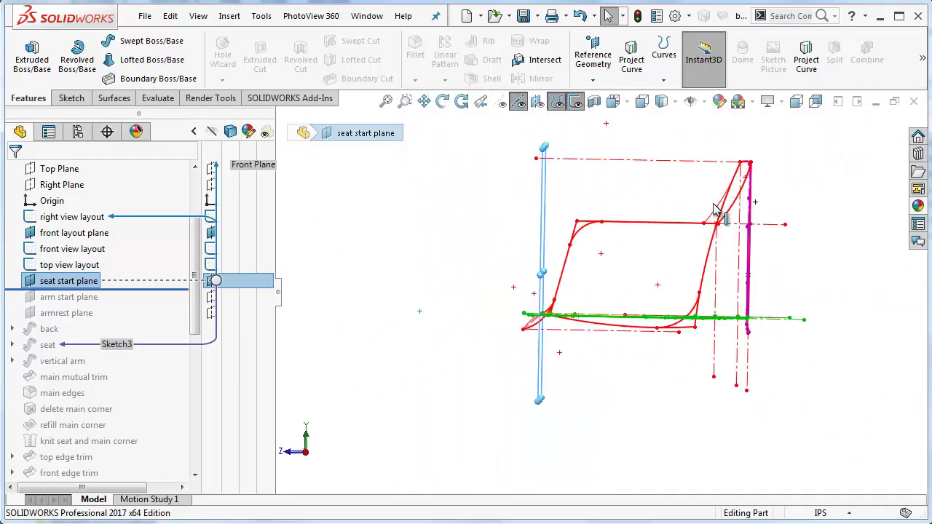
middle_click_drag(717, 208, 771, 249)
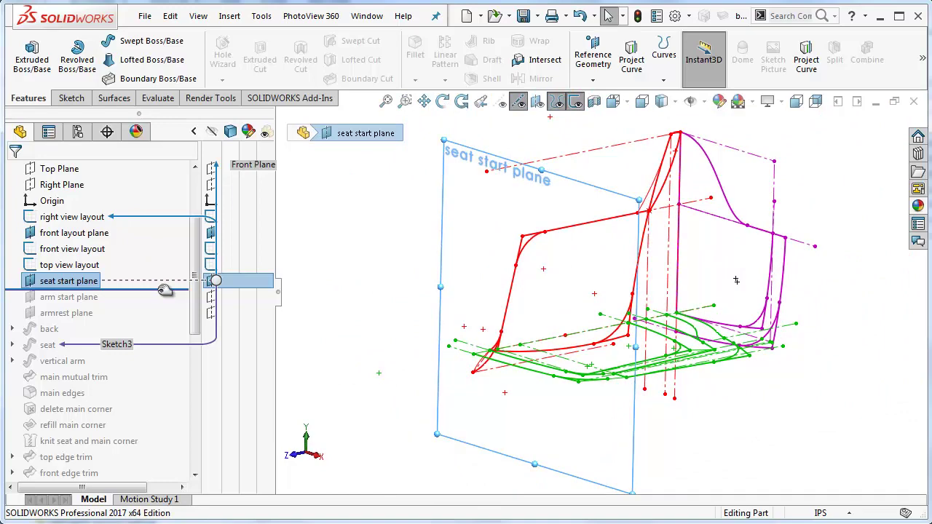
- Roll the history forward past the arm start plane and inspect its position from the side
left_click_drag(164, 289, 156, 305)
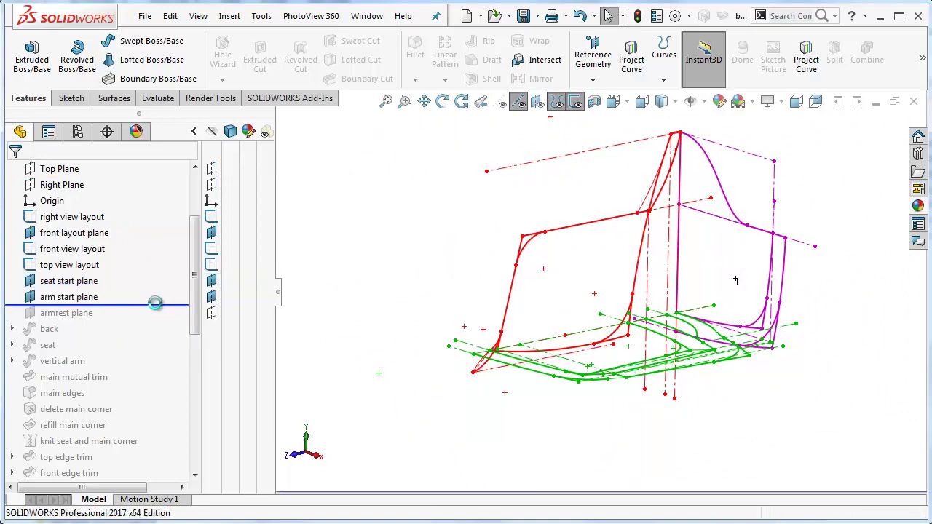
left_click(69, 297)
mouse_move(379, 404)
middle_mouse_down()
mouse_move(384, 389)
mouse_move(424, 376)
mouse_move(324, 361)
mouse_move(337, 361)
middle_mouse_up()
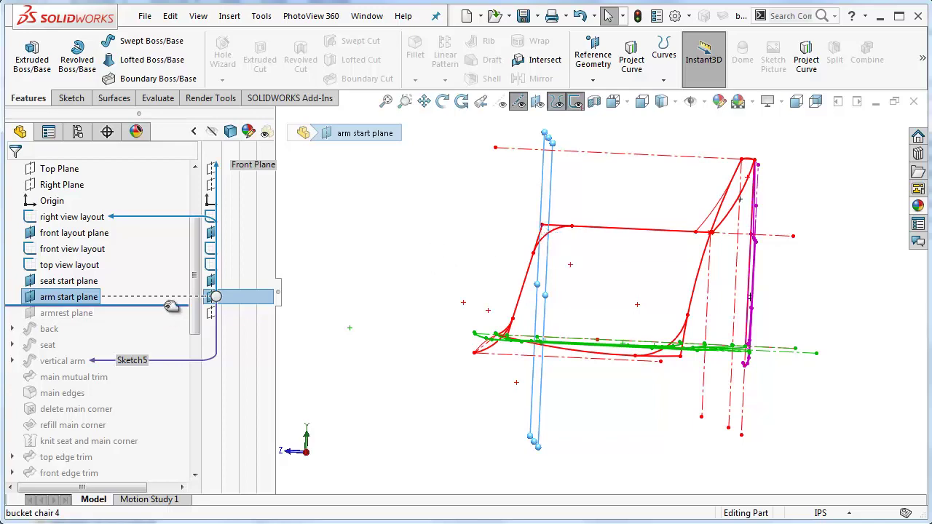
- Roll the history forward past the armrest plane and inspect its position relative to the layout sketches
left_click_drag(170, 305, 172, 321)
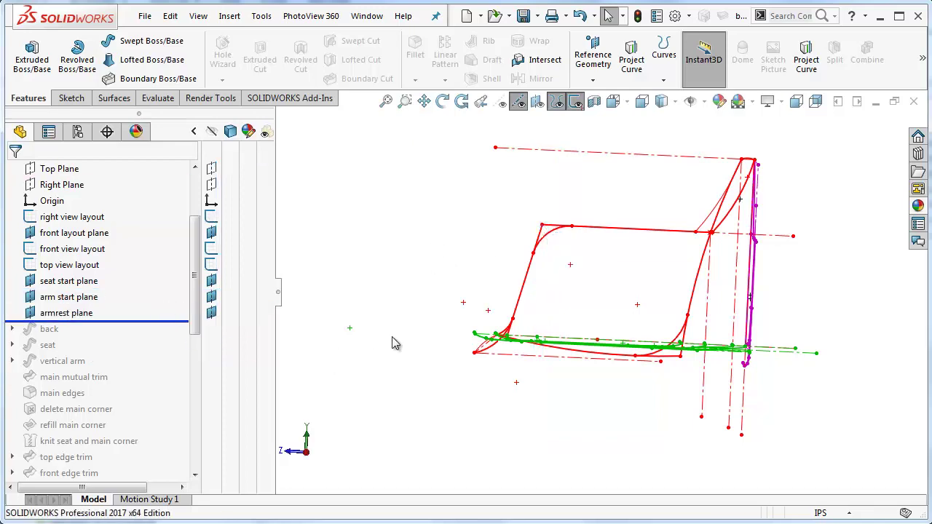
middle_click_drag(394, 344, 472, 364)
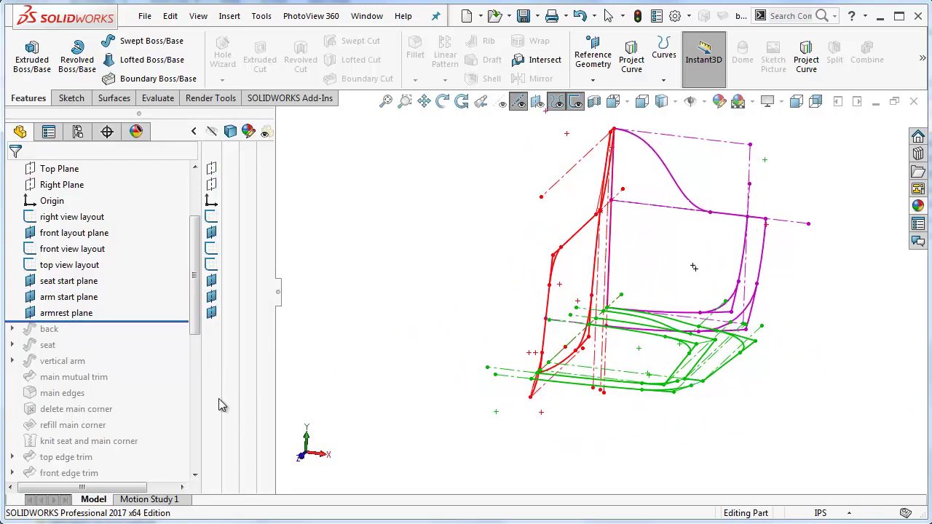
left_click(65, 317)
mouse_move(578, 267)
middle_mouse_down()
mouse_move(577, 456)
mouse_move(597, 439)
middle_mouse_up()
mouse_move(698, 325)
middle_mouse_down()
mouse_move(685, 196)
mouse_move(722, 122)
mouse_move(705, 96)
middle_mouse_up()
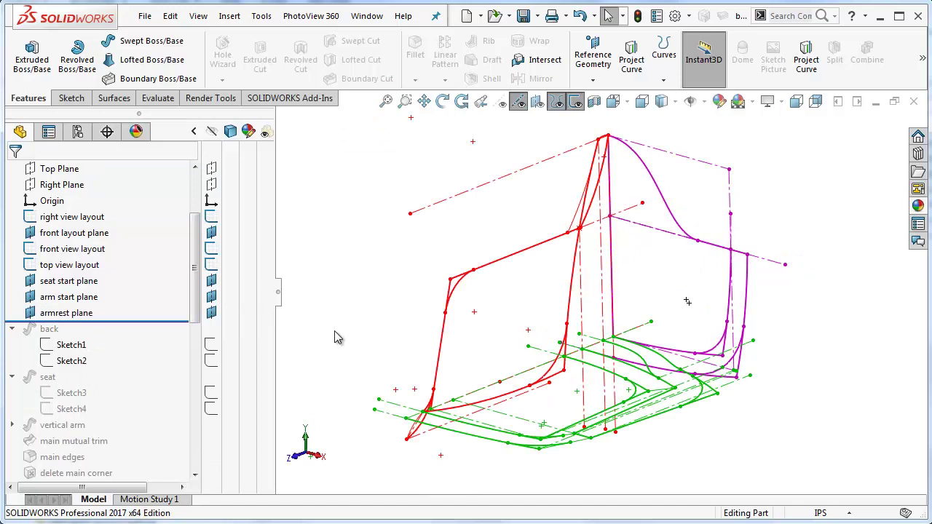
- Roll the history forward past the back surface and review its Sketch1 curve and end extensions in the right view
mouse_move(149, 322)
left_mouse_down()
mouse_move(139, 368)
mouse_move(163, 376)
left_mouse_up()
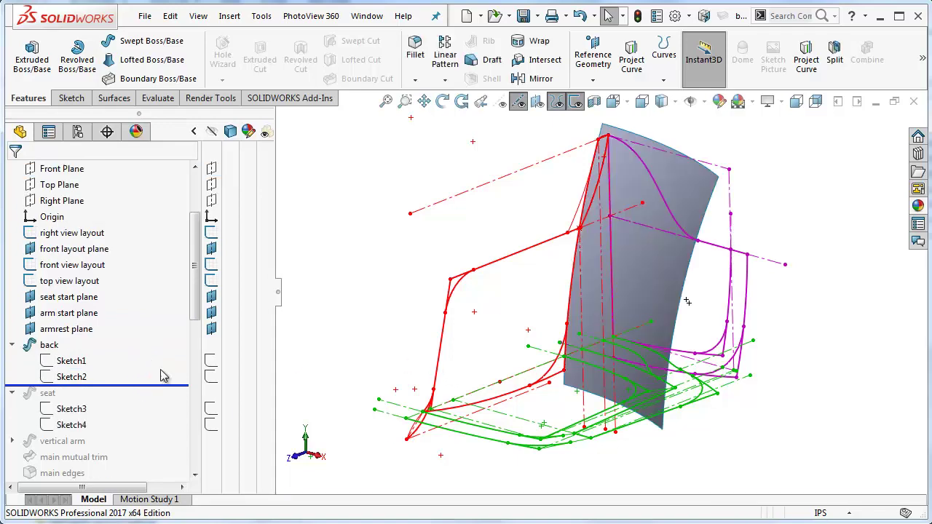
mouse_move(474, 331)
middle_mouse_down()
mouse_move(512, 306)
mouse_move(503, 323)
mouse_move(475, 325)
mouse_move(499, 329)
mouse_move(408, 385)
mouse_move(393, 379)
middle_mouse_up()
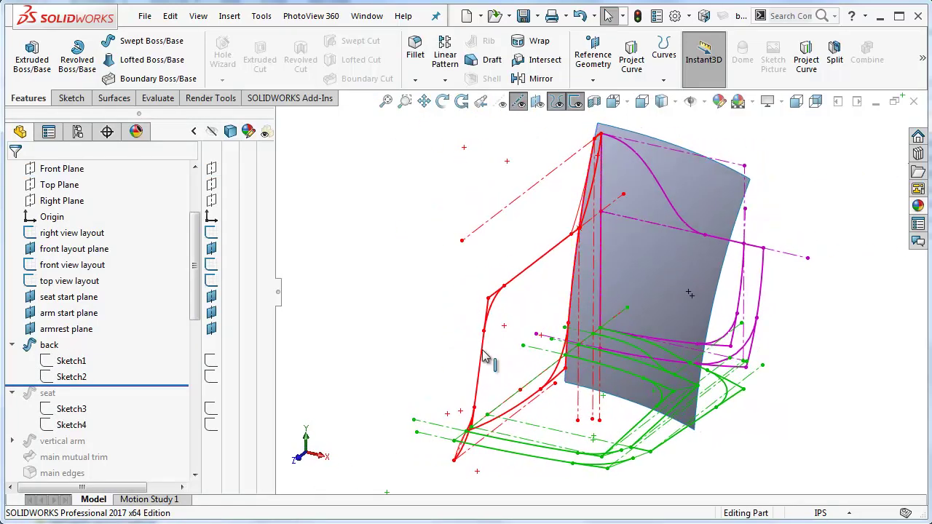
right_click(62, 367)
left_click(77, 312)
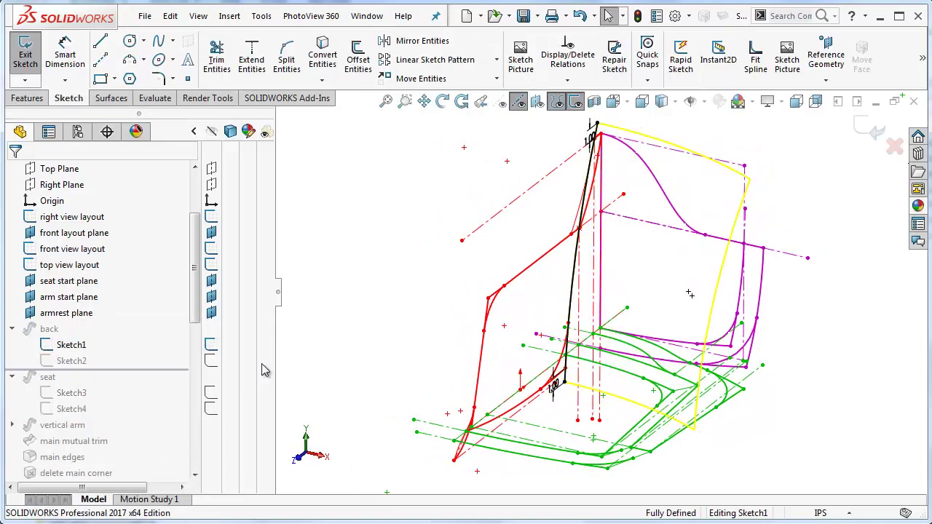
left_click(612, 101)
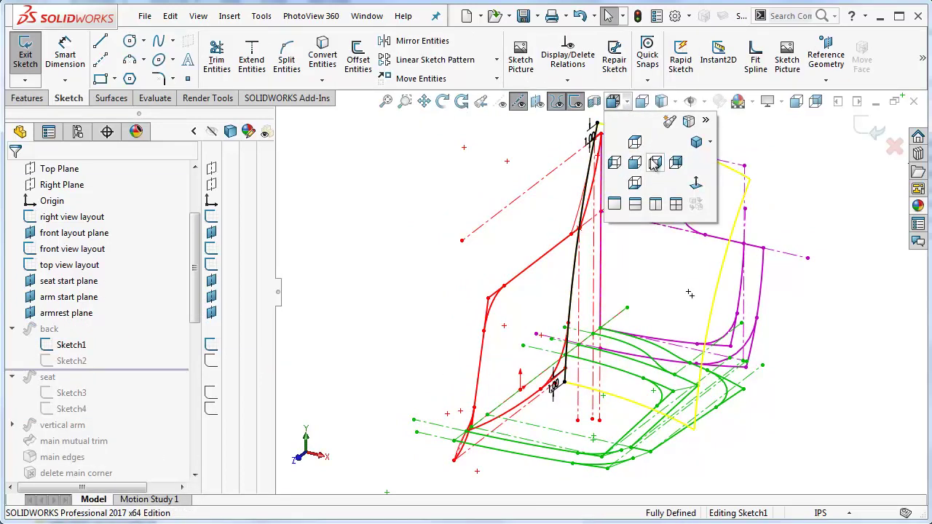
left_click(648, 166)
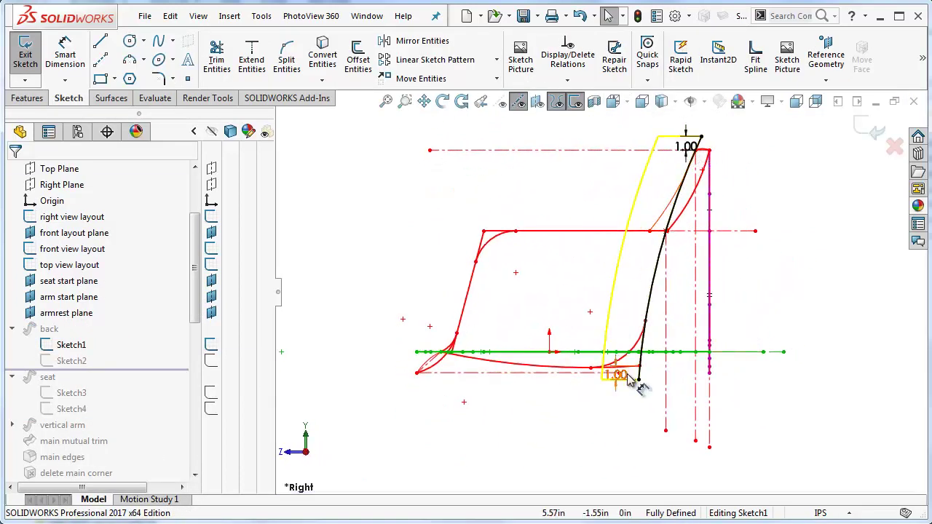
scroll(716, 229, "down", 4)
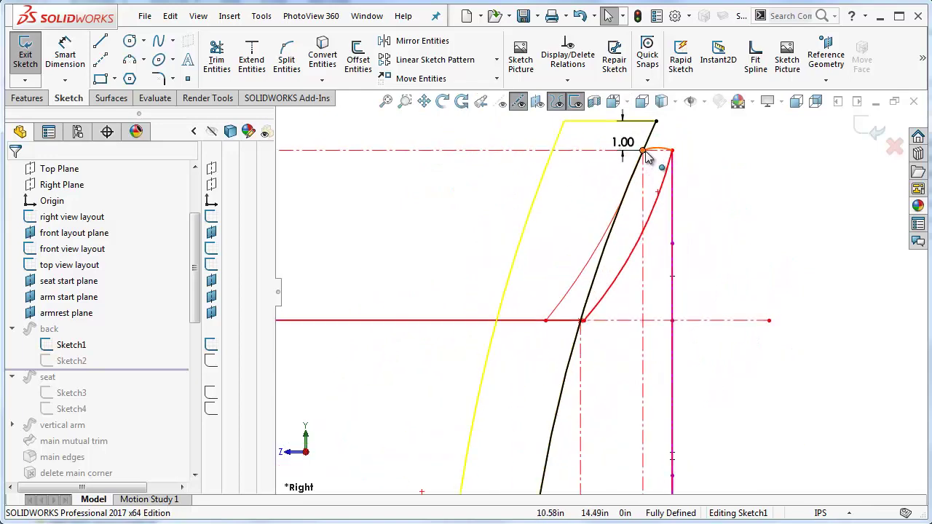
scroll(549, 426, "up", 3)
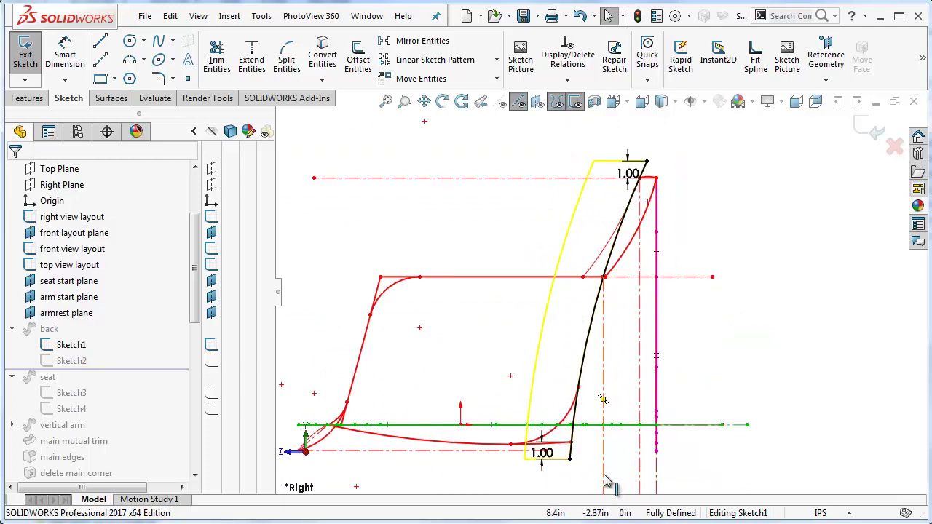
left_click(870, 130)
- Open the back surface's Sketch2 and review its curve against the layout in the top view, leaving the sketch unchanged
right_click(72, 376)
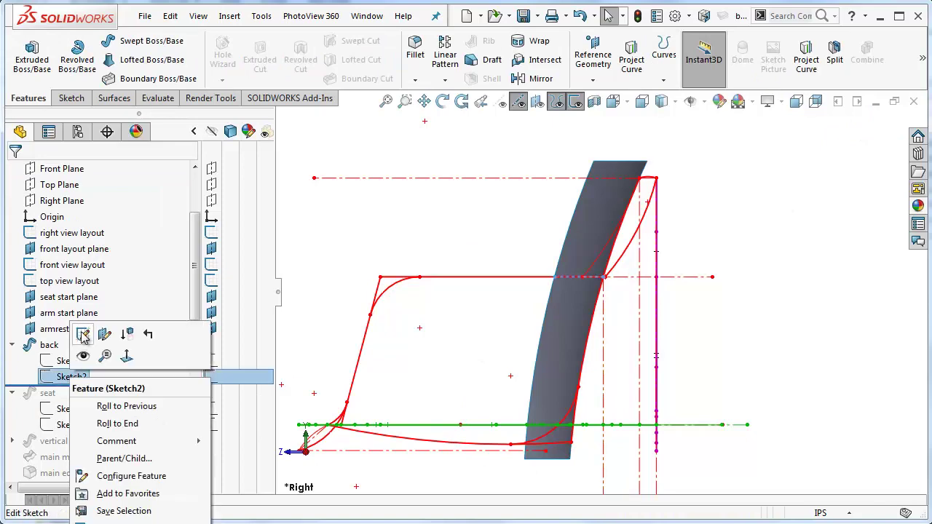
left_click(83, 336)
left_click(626, 102)
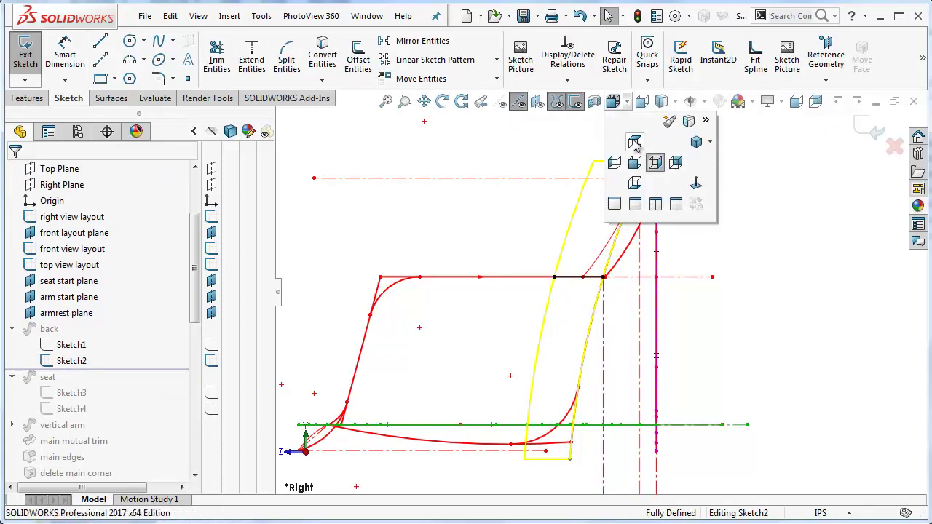
left_click(631, 141)
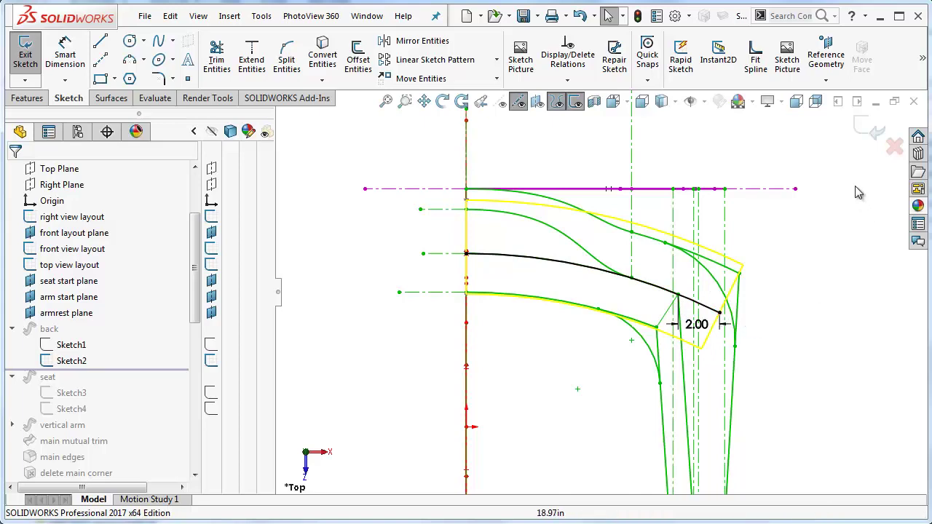
left_click(864, 128)
scroll(651, 336, "up", 5)
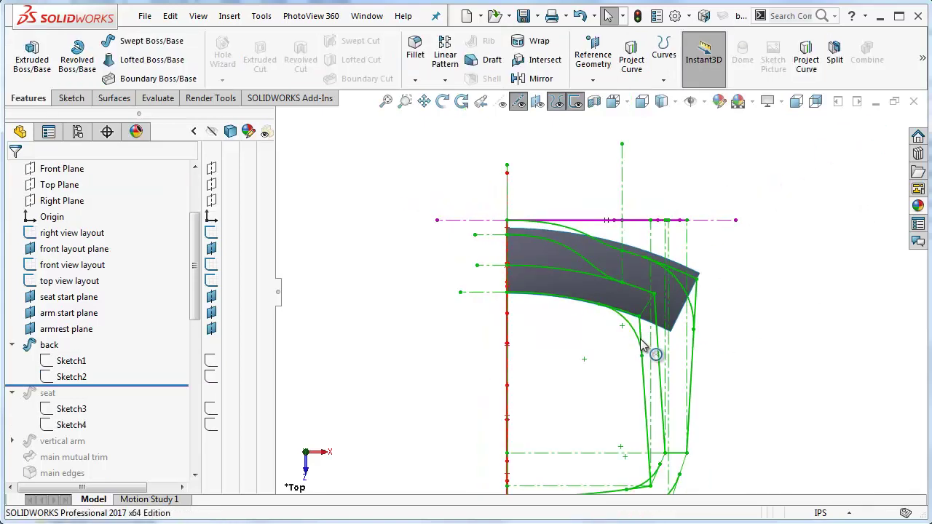
mouse_move(626, 375)
middle_mouse_down()
mouse_move(599, 248)
mouse_move(619, 254)
middle_mouse_up()
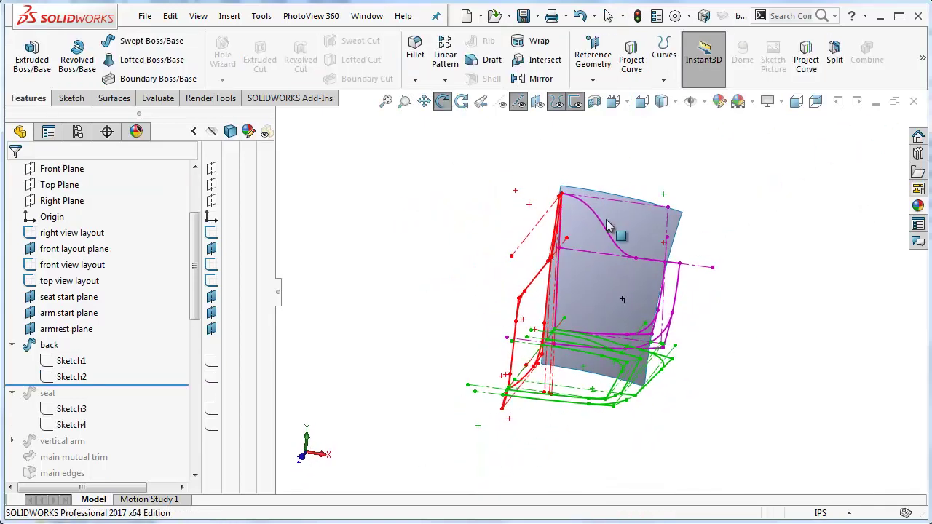
- Roll the history forward past the seat surface and review its Sketch3 curve in the front view
left_click_drag(186, 387, 179, 434)
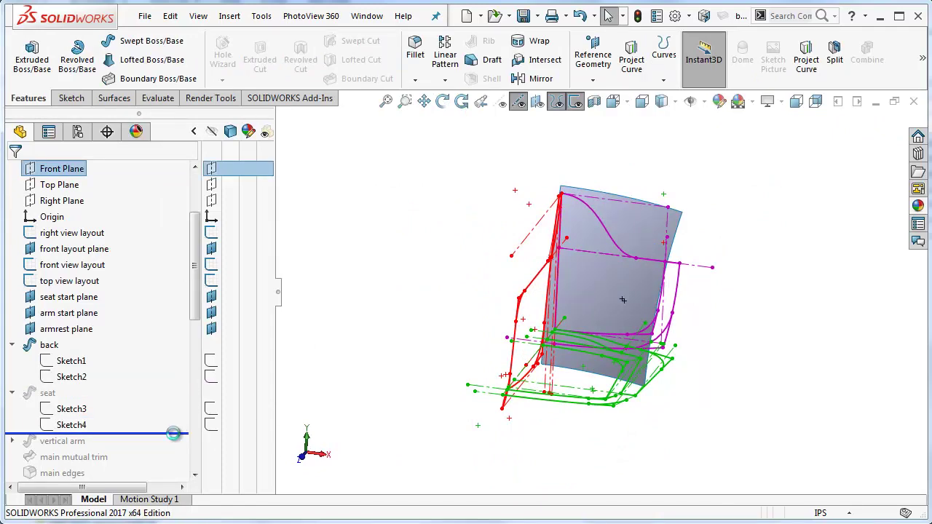
left_click(613, 102)
left_click(624, 157)
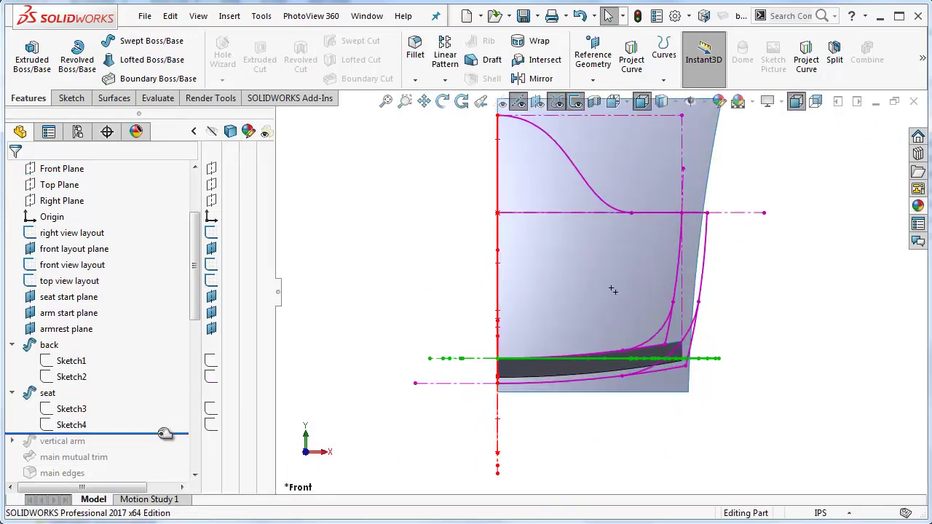
right_click(71, 408)
left_click(86, 360)
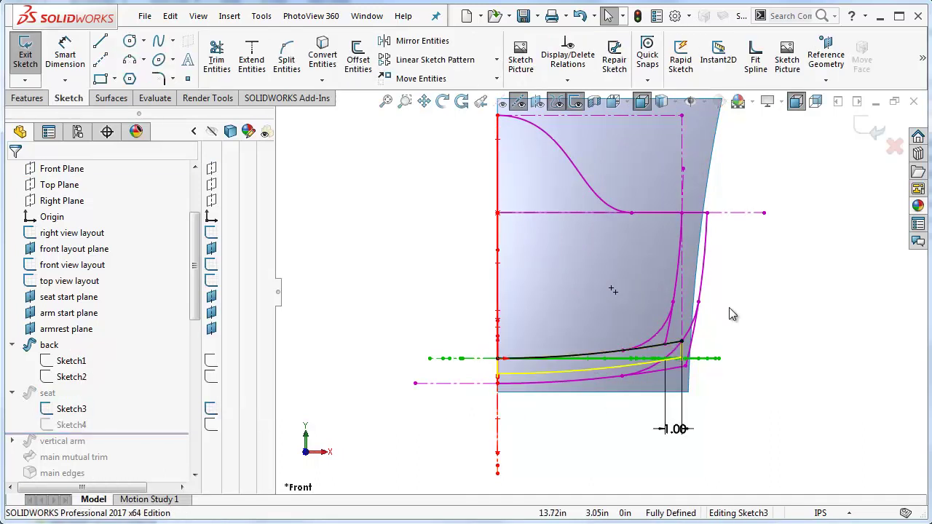
scroll(728, 312, "down", 3)
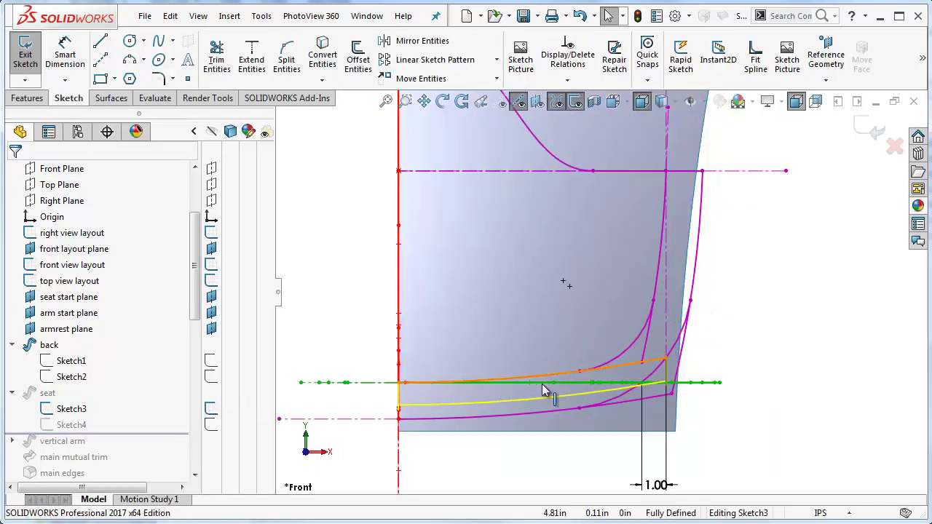
scroll(646, 374, "up", 1)
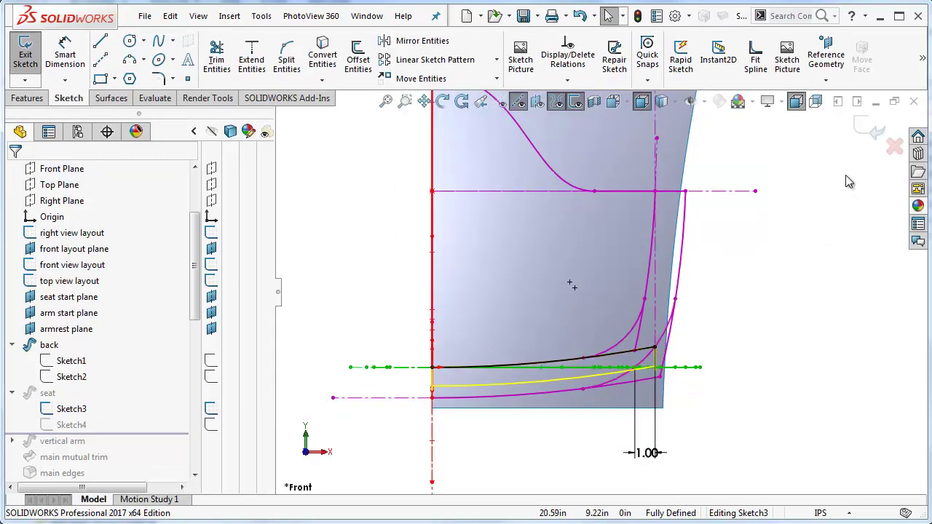
left_click(874, 130)
- Open the seat surface's Sketch4 and review its curve against the layout in the top and right views, leaving the sketch unchanged
right_click(71, 424)
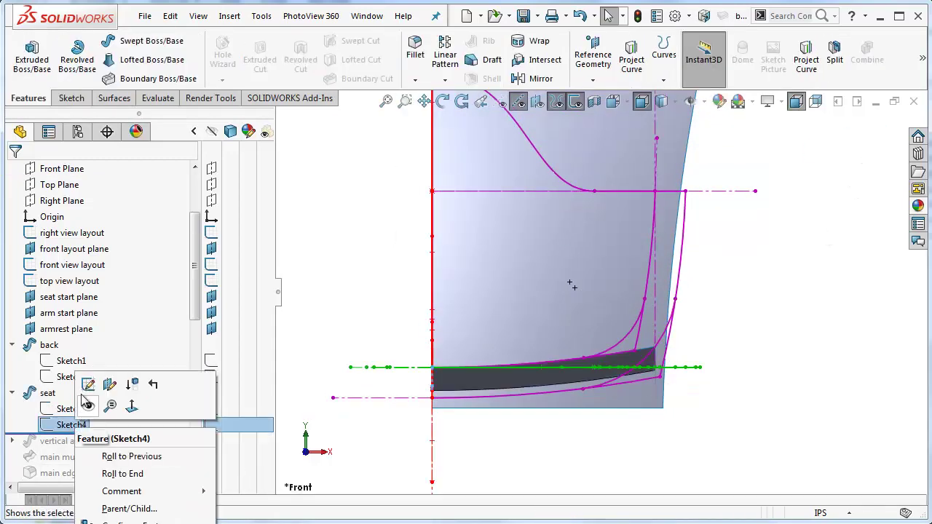
left_click(87, 383)
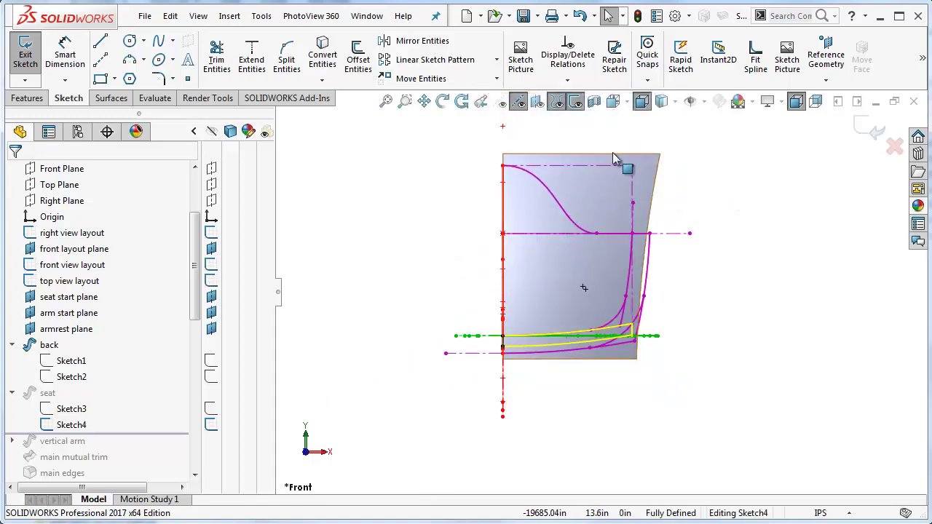
left_click(624, 108)
left_click(633, 146)
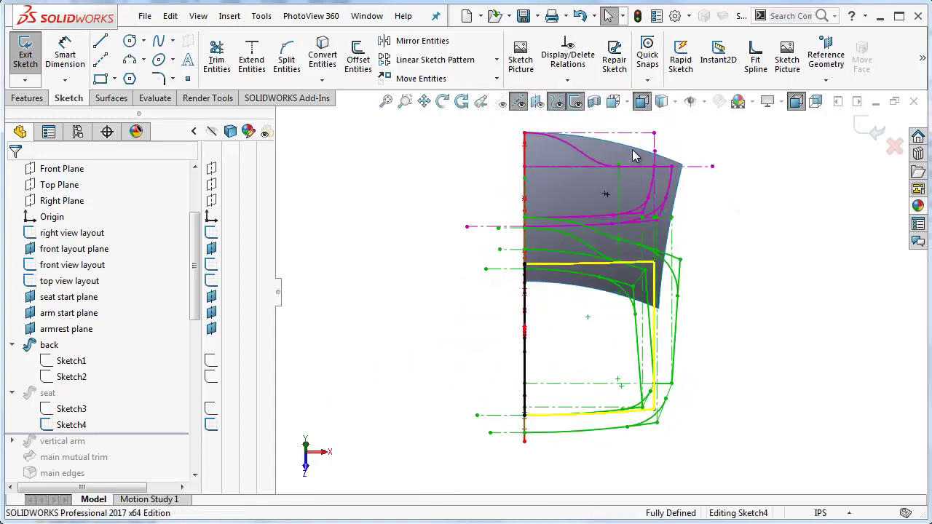
left_click(627, 103)
left_click(656, 172)
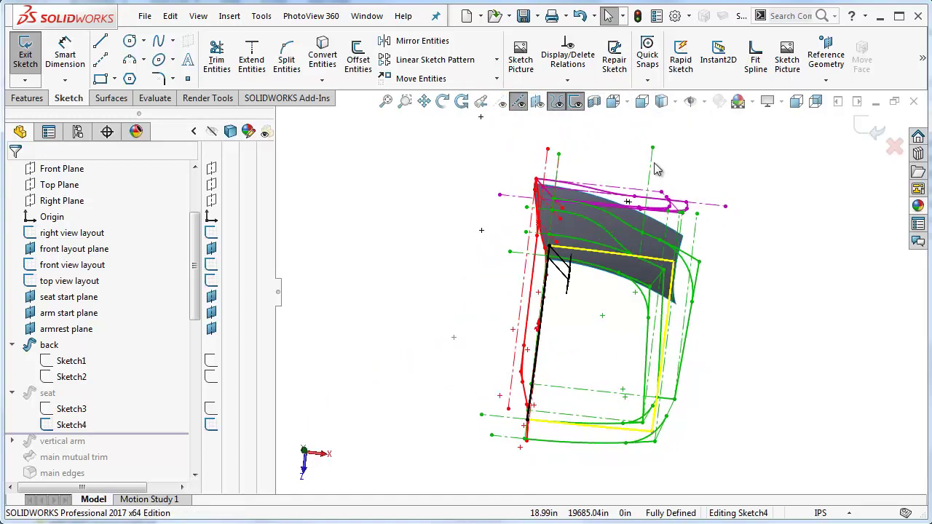
scroll(582, 327, "down", 2)
scroll(501, 369, "up", 3)
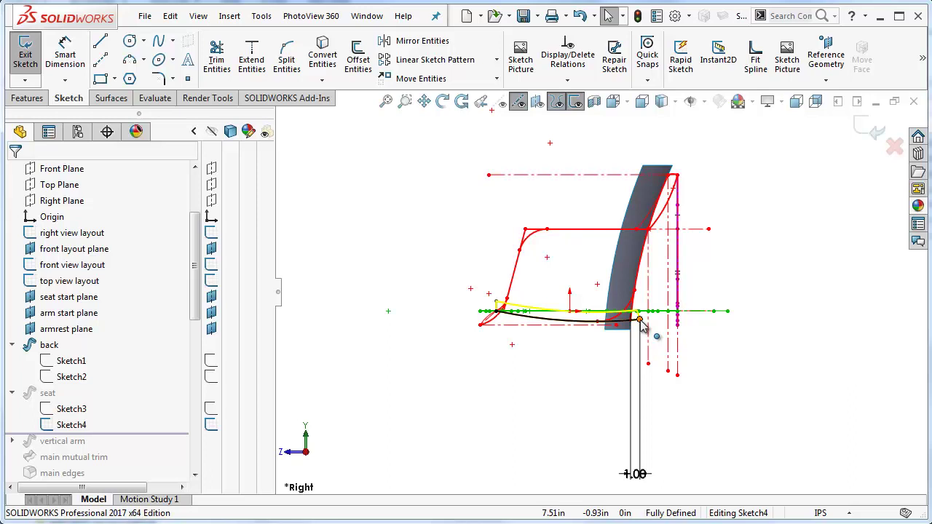
left_click(874, 129)
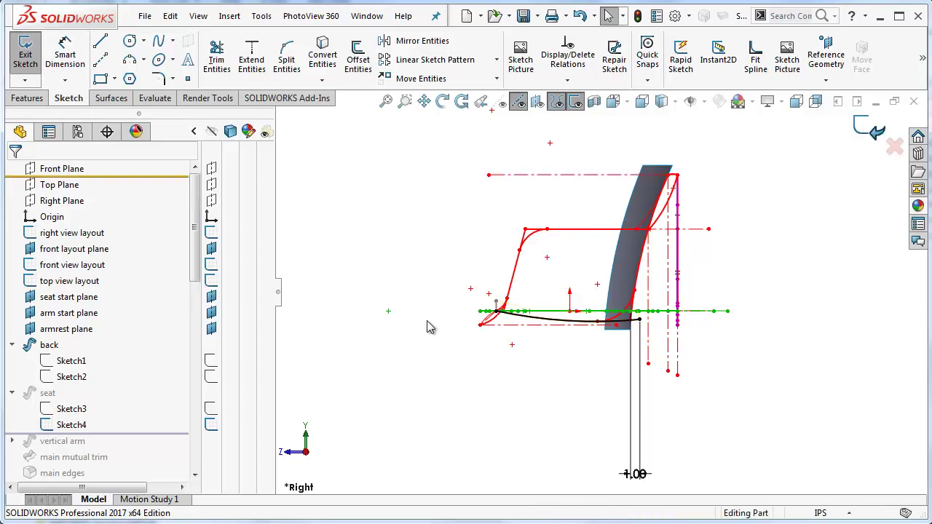
- Hide the sketches and inspect how the seat and back surfaces cross each other
left_click(575, 101)
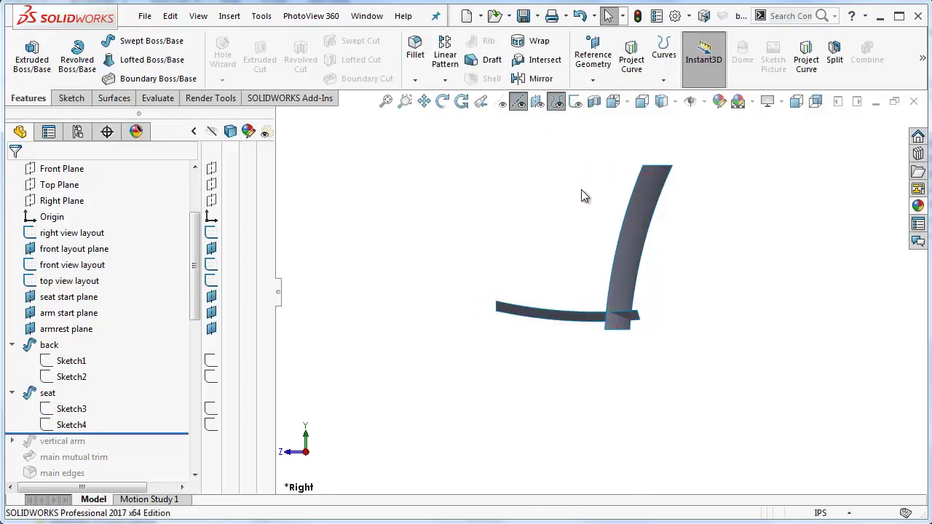
mouse_move(581, 196)
middle_mouse_down()
mouse_move(589, 210)
mouse_move(707, 270)
mouse_move(605, 243)
mouse_move(591, 306)
mouse_move(615, 332)
middle_mouse_up()
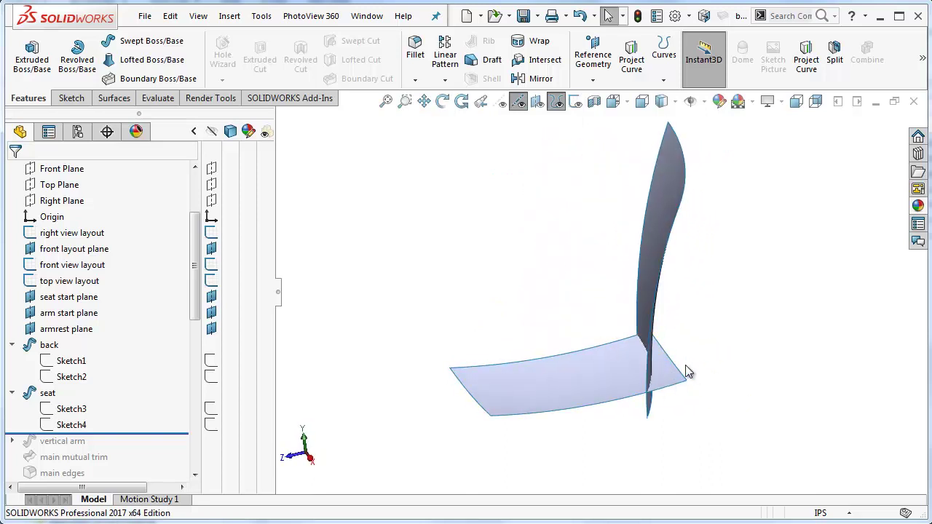
scroll(656, 375, "down", 2)
left_click(654, 374)
middle_click_drag(653, 374, 674, 353)
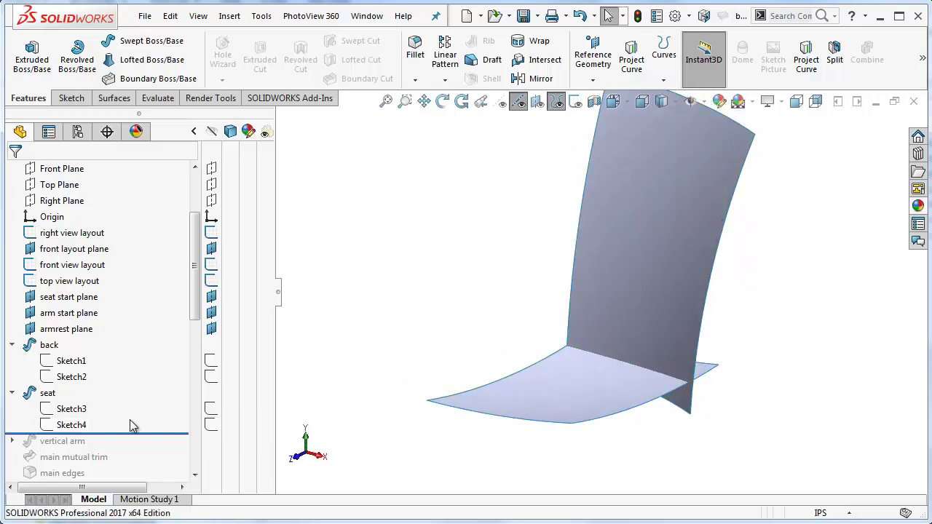
- Roll the history forward past the vertical arm surface and review its Sketch5 against the displayed layout sketches in the front view
left_click_drag(153, 434, 153, 448)
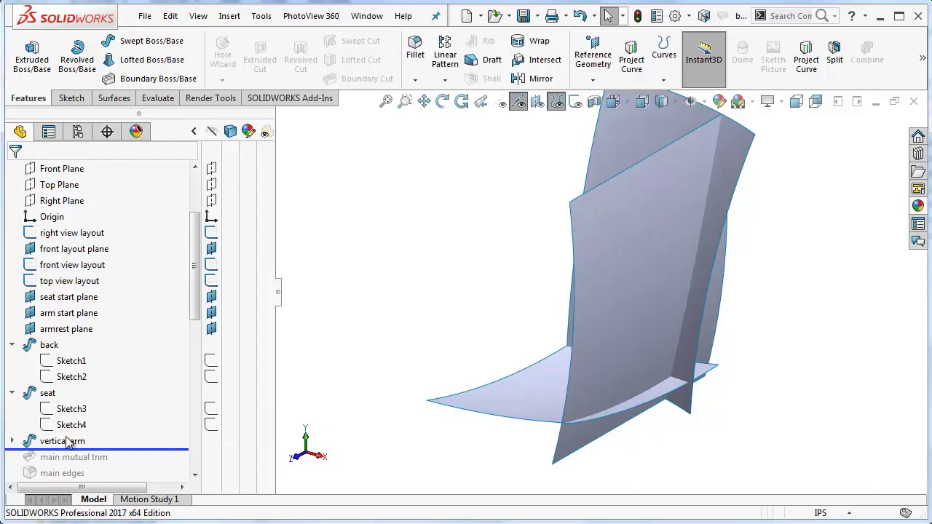
left_click(11, 441)
left_click(71, 457)
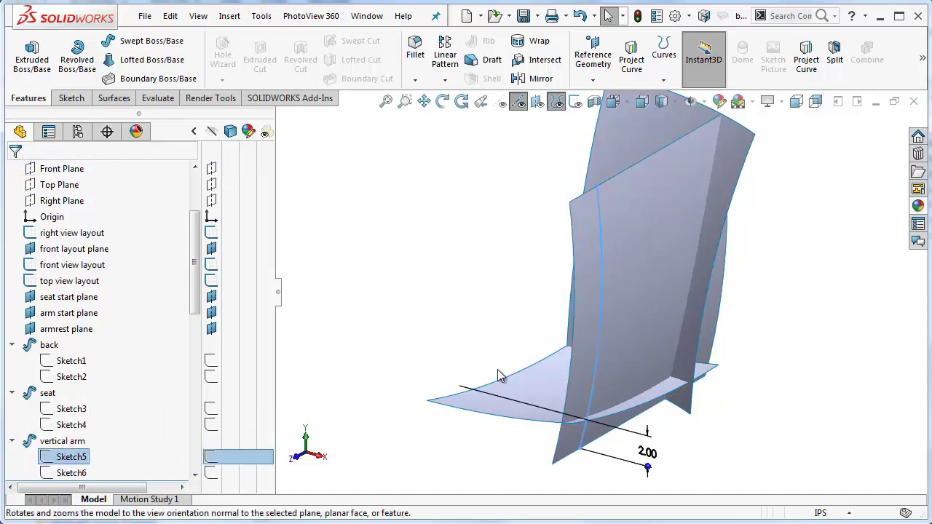
middle_click_drag(498, 375, 630, 209)
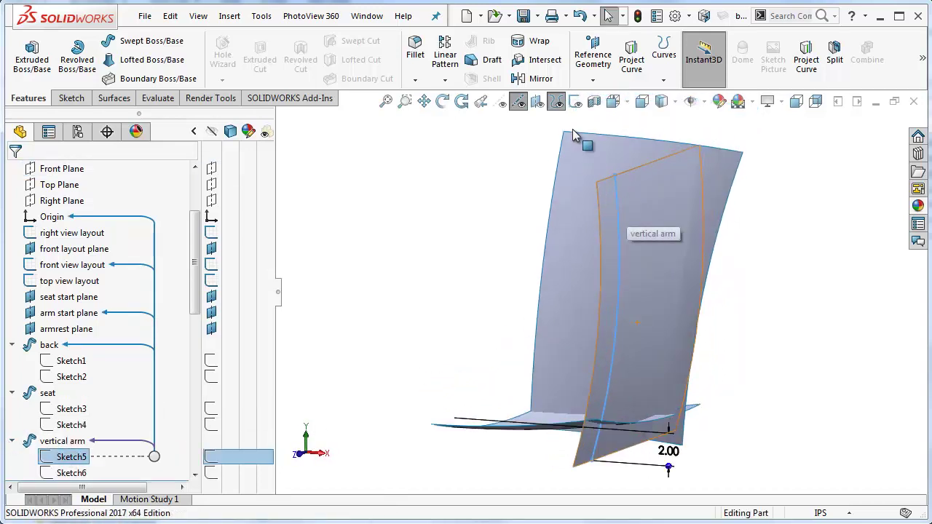
left_click(615, 101)
left_click(632, 173)
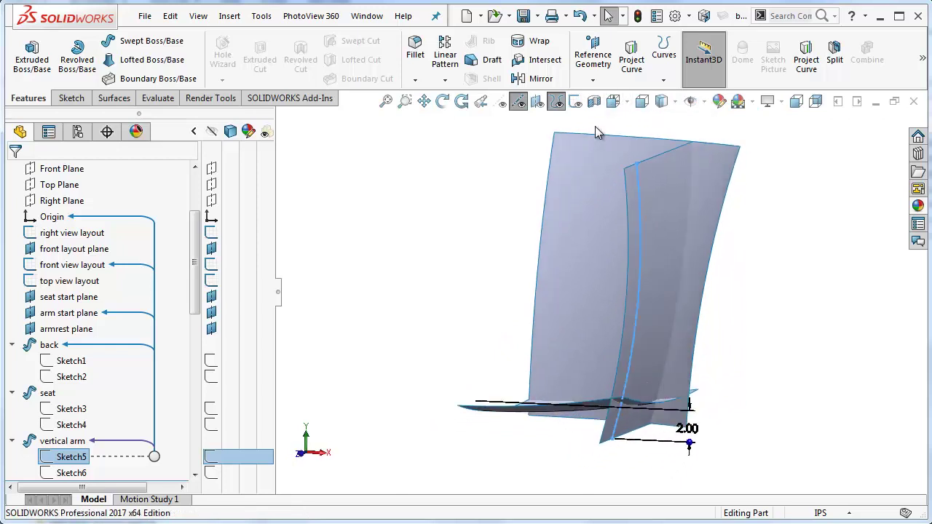
left_click(575, 101)
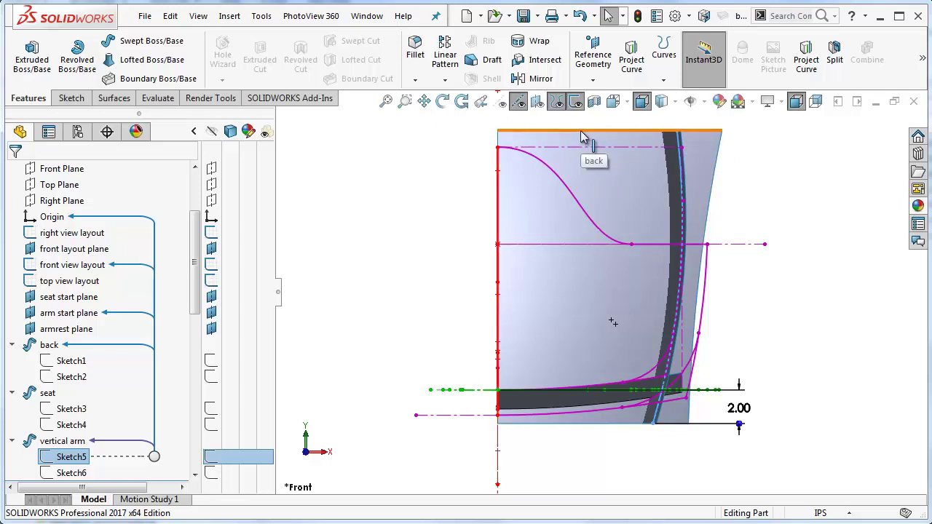
scroll(662, 426, "down", 2)
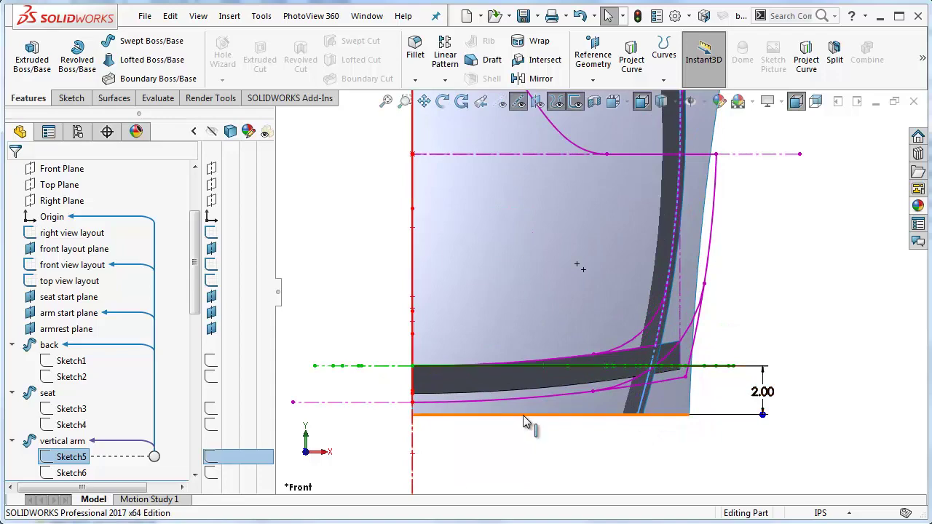
scroll(597, 427, "up", 2)
mouse_move(597, 427)
middle_mouse_down()
mouse_move(583, 349)
mouse_move(562, 336)
mouse_move(604, 338)
middle_mouse_up()
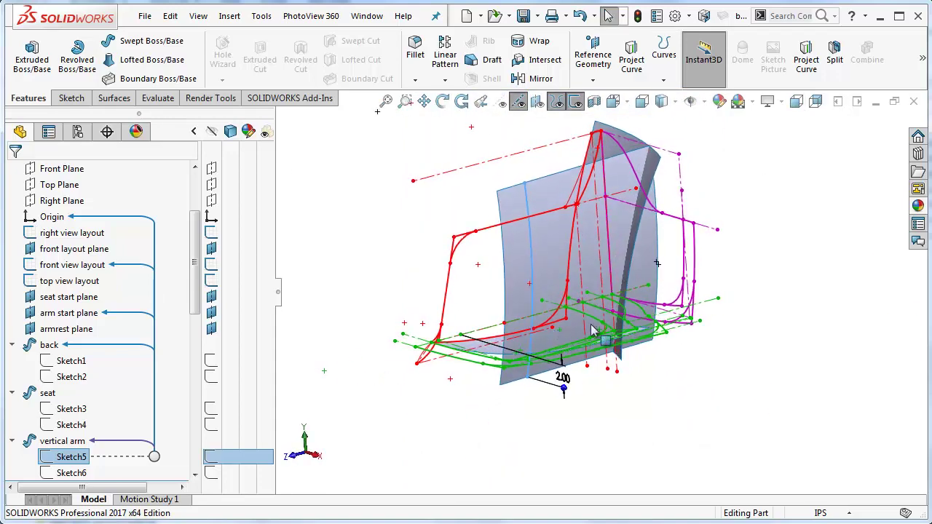
key("Escape")
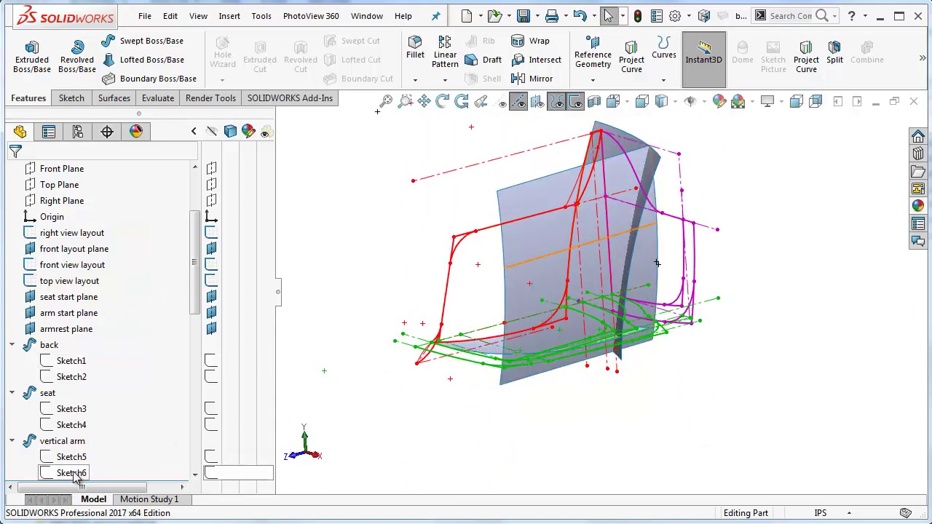
- Open the vertical arm's Sketch6 and review its line against the layout in the top view, leaving the sketch unchanged
right_click(107, 472)
left_click(108, 386)
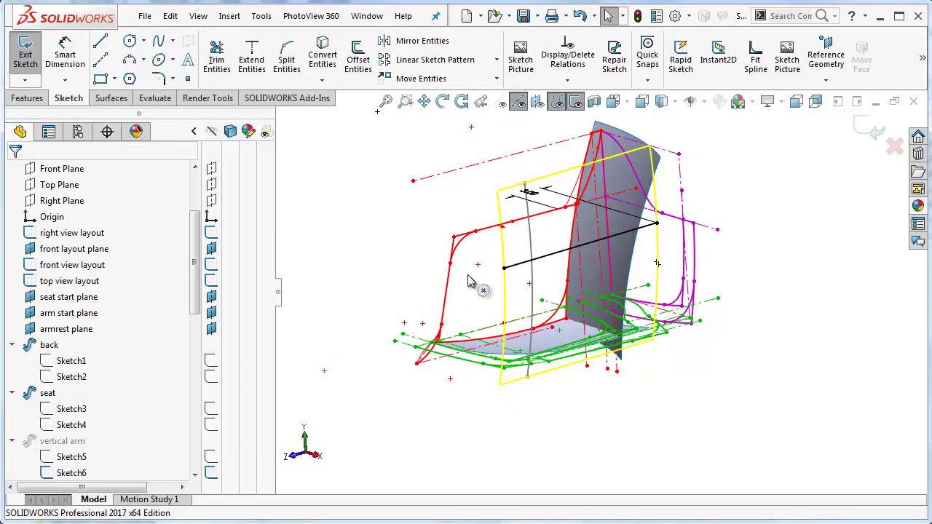
left_click(613, 101)
left_click(634, 119)
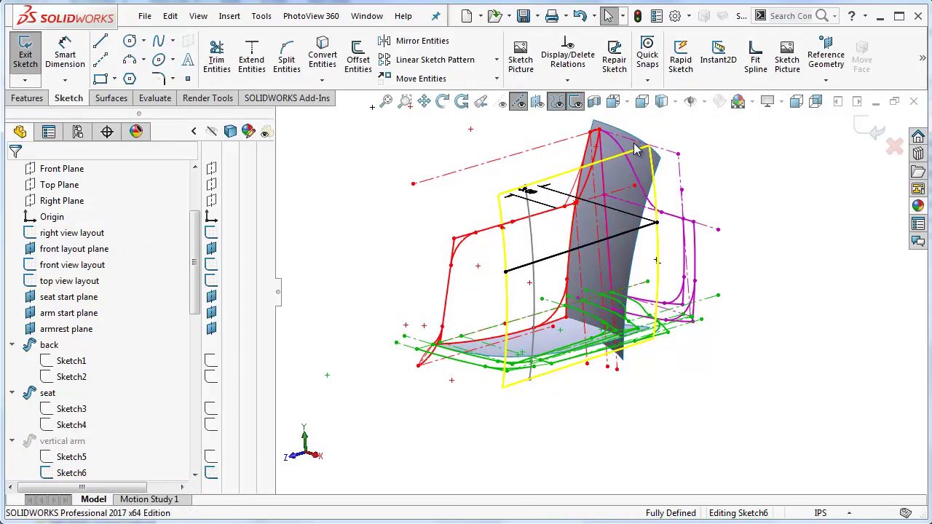
scroll(681, 396, "down", 5)
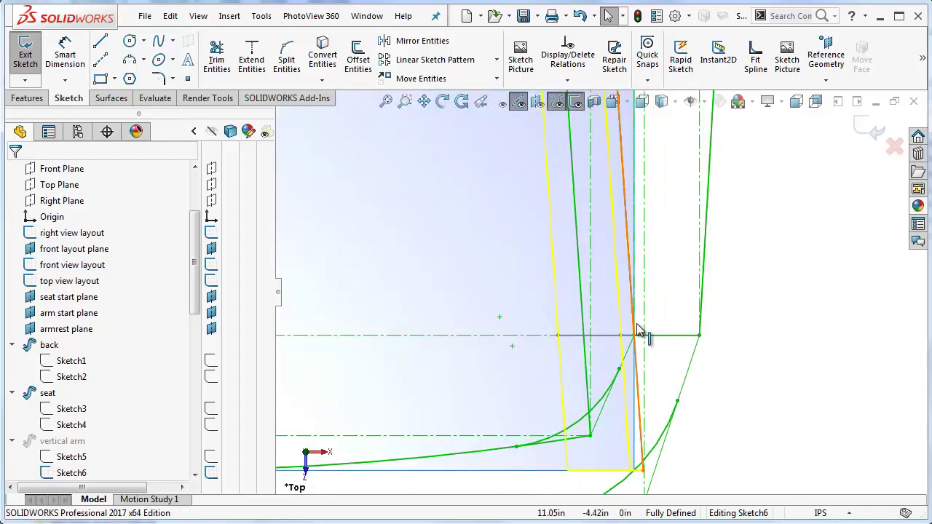
scroll(665, 150, "up", 5)
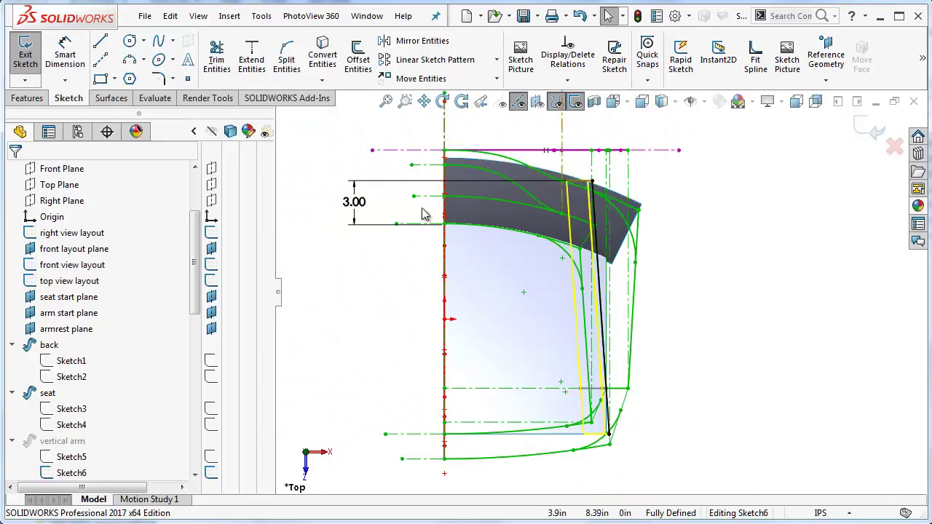
left_click(864, 129)
- Hide the sketches and inspect how the back, seat and vertical arm surfaces extend past one another
left_click(574, 102)
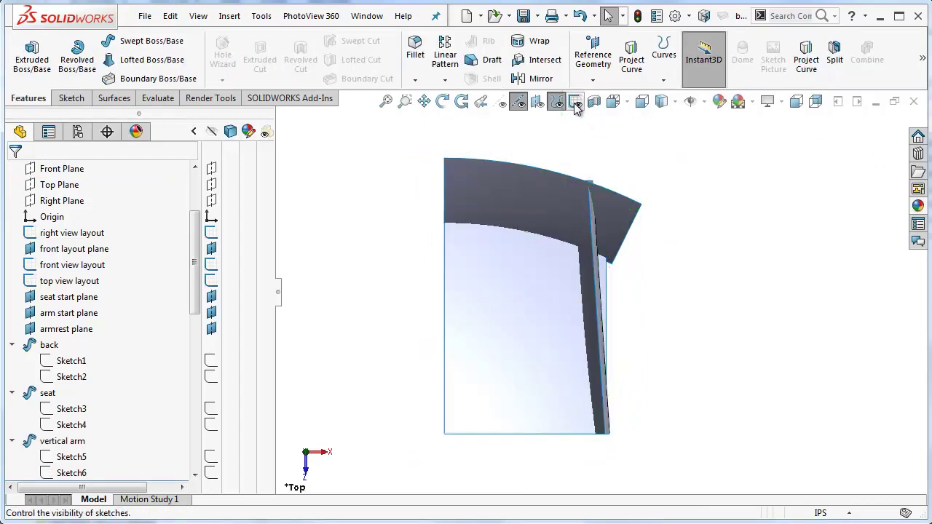
middle_click_drag(574, 382, 524, 236)
scroll(519, 237, "up", 3)
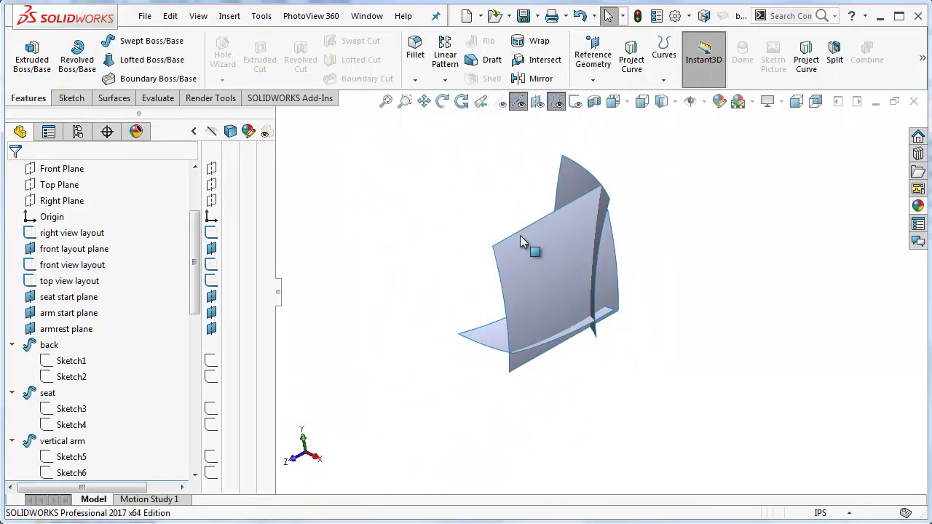
scroll(543, 274, "down", 2)
middle_click(544, 274)
middle_click_drag(544, 273, 515, 221)
middle_click_drag(614, 239, 641, 236)
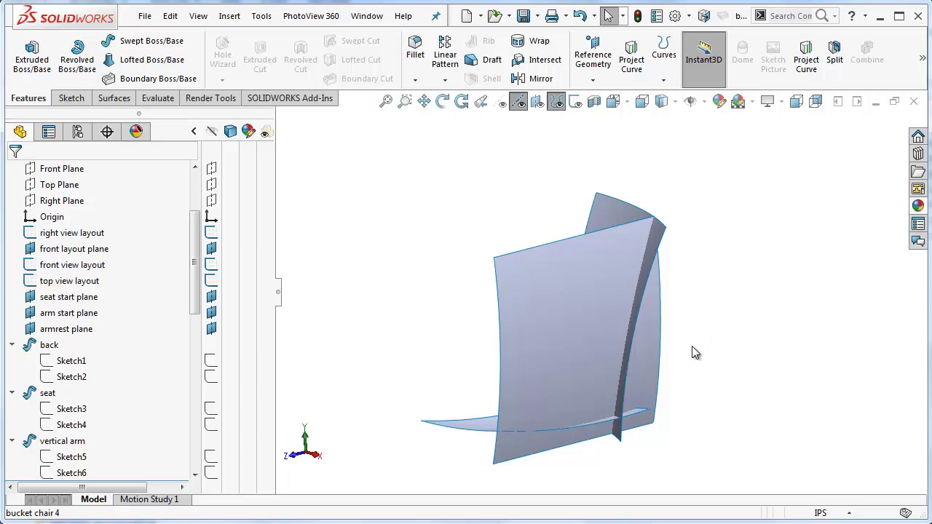
middle_click_drag(693, 346, 738, 358)
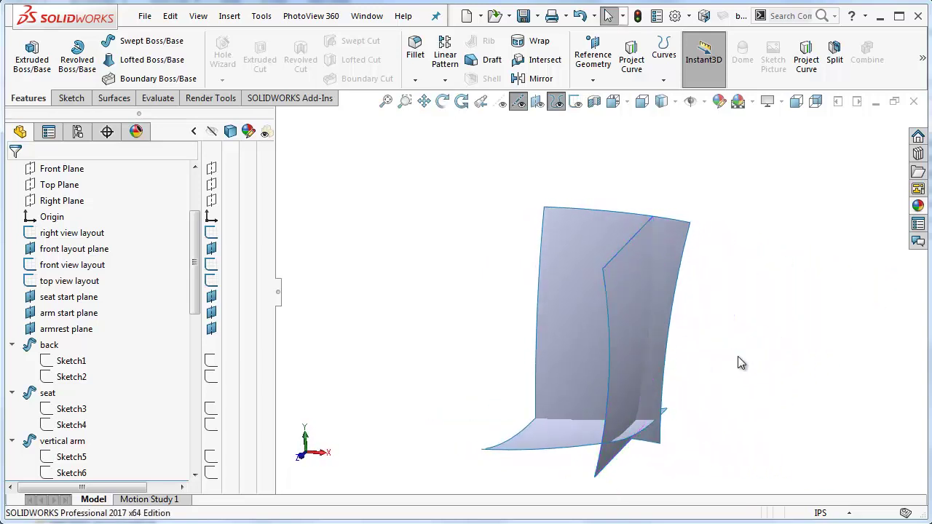
- Set up a Mutual surface trim using the back, seat and vertical arm surfaces
left_click(114, 98)
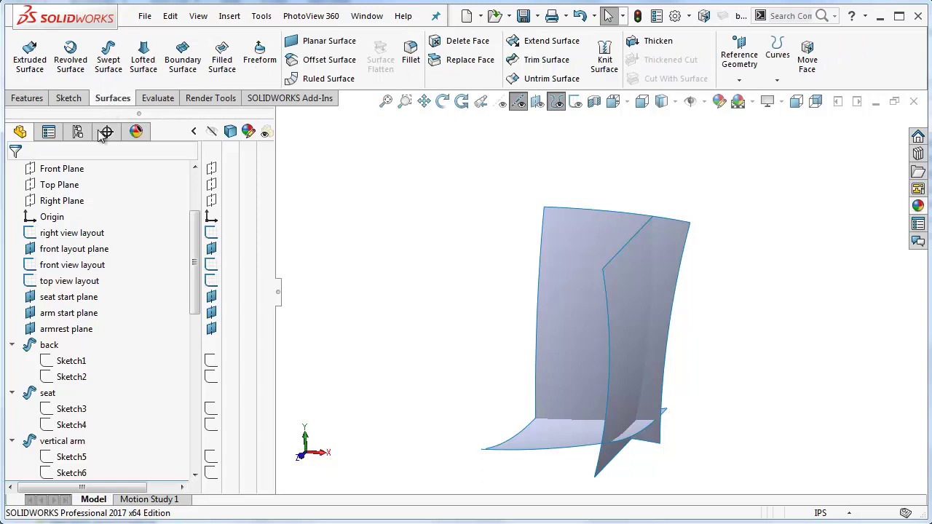
left_click(526, 60)
left_click(37, 227)
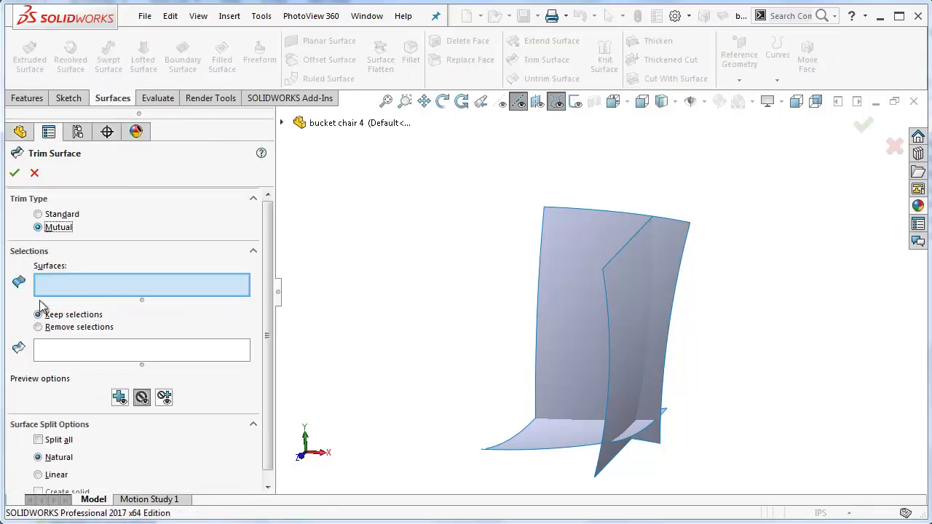
left_click(580, 362)
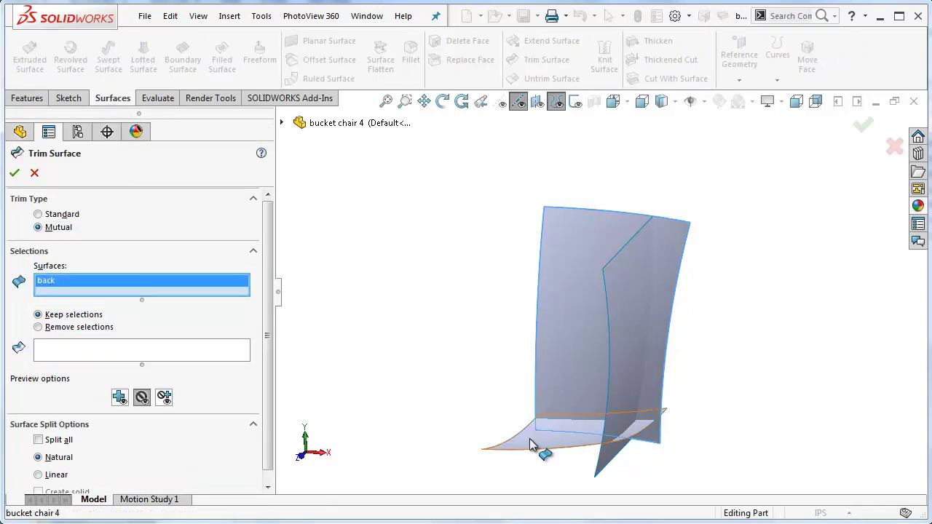
left_click(535, 435)
left_click(616, 380)
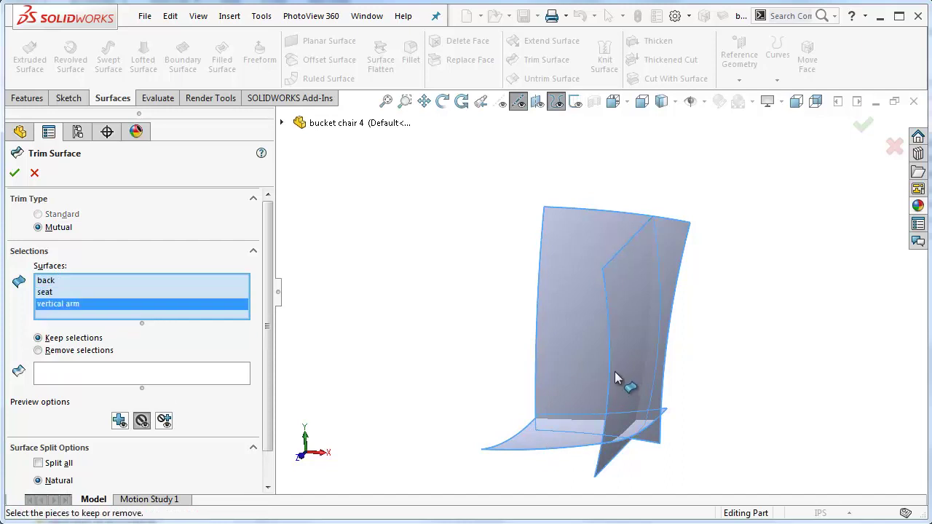
- Mark the main inner pieces of the back, seat and vertical arm as the ones to keep in the mutual trim
left_click(84, 375)
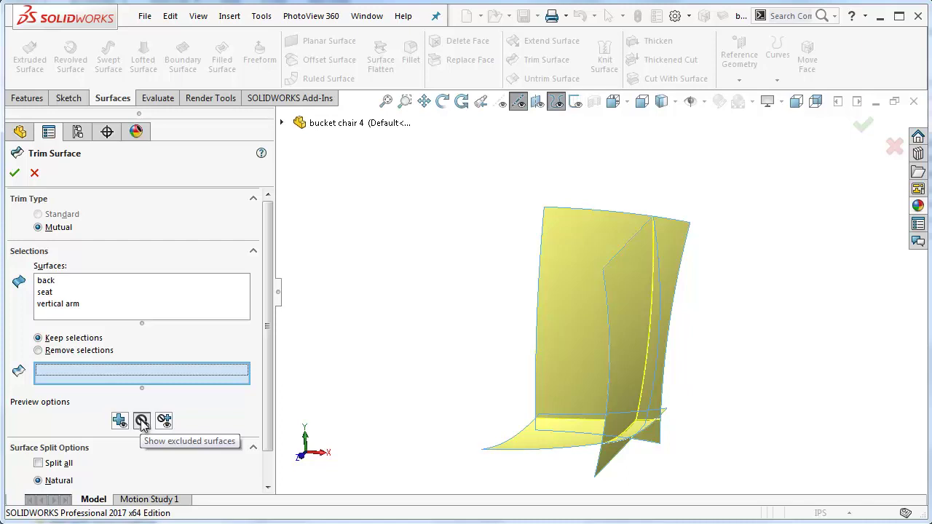
left_click(561, 346)
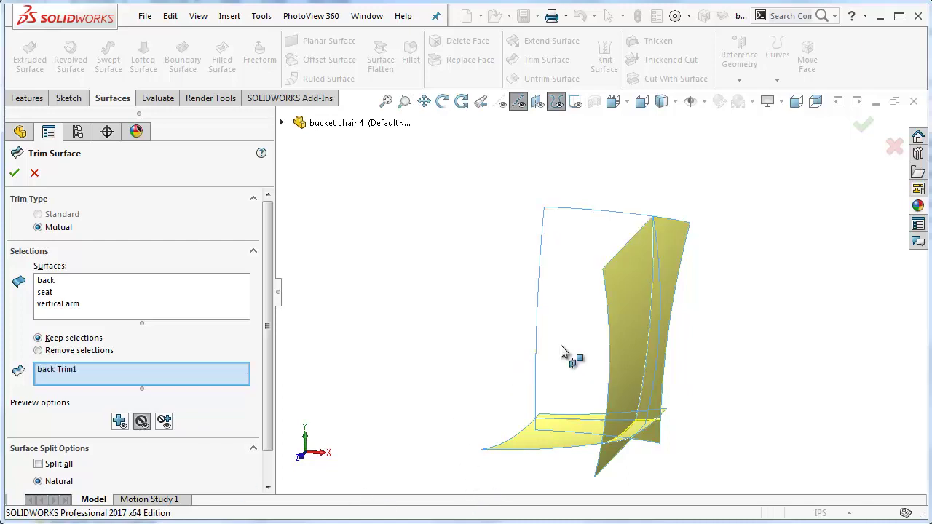
left_click(514, 446)
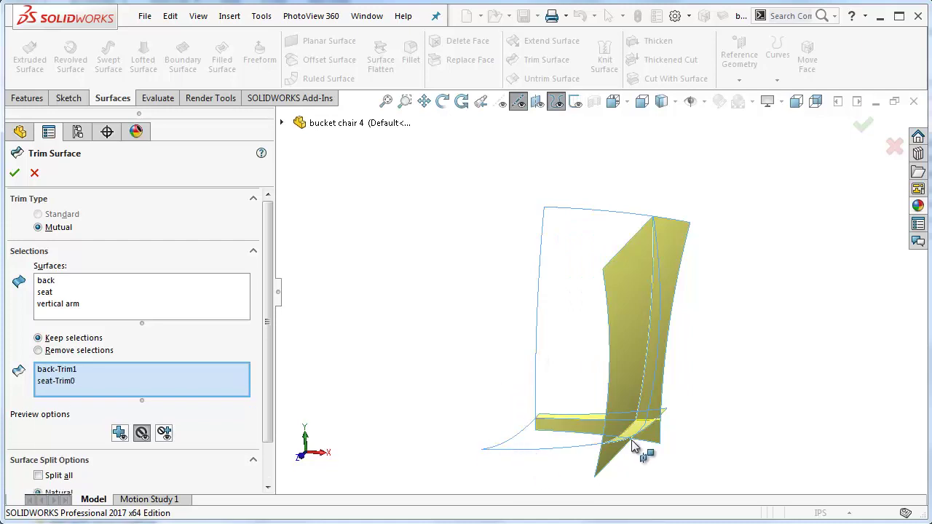
left_click(632, 305)
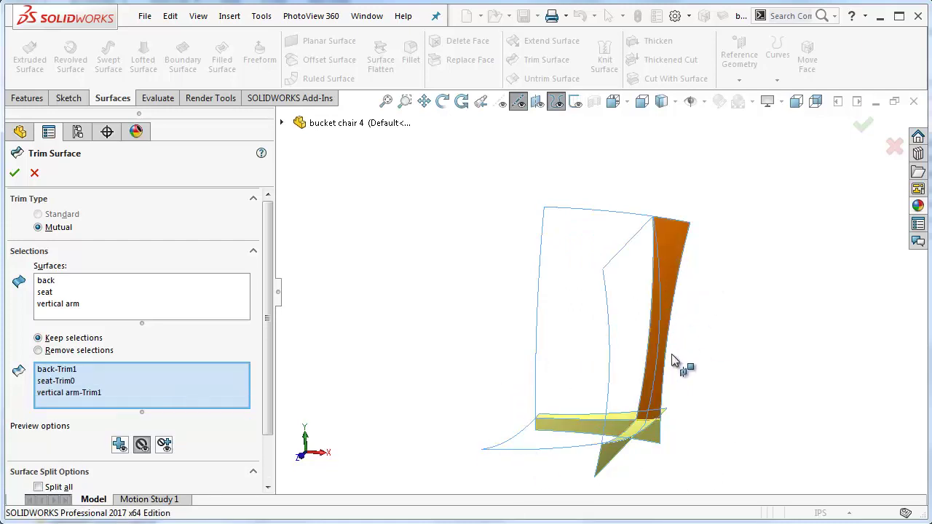
left_click(861, 127)
- Inspect the trimmed back, seat and arm surfaces with the history rolled forward past the main mutual trim
middle_click_drag(763, 331, 669, 320)
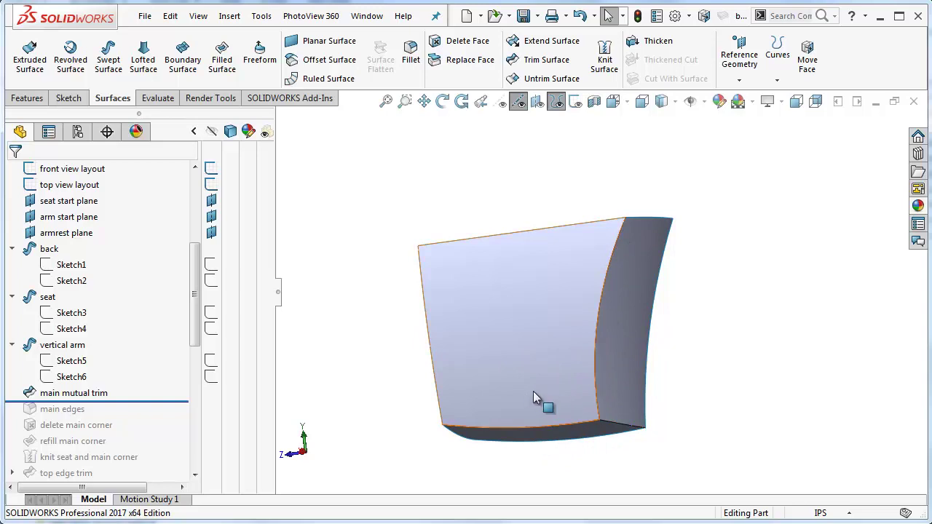
middle_click_drag(532, 393, 520, 368)
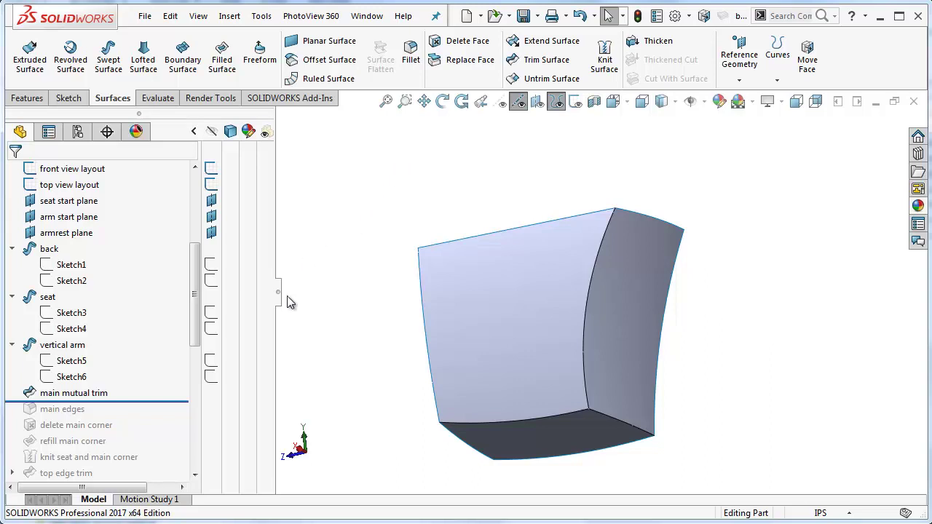
- Roll the history forward past the main edges fillet and open it to examine its edge radii, profile and setback parameters
left_click_drag(161, 401, 163, 412)
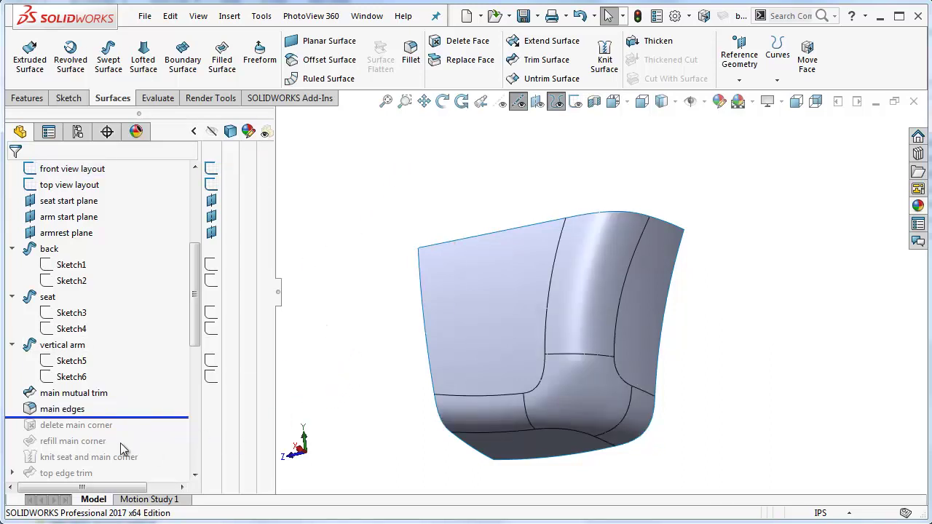
right_click(64, 414)
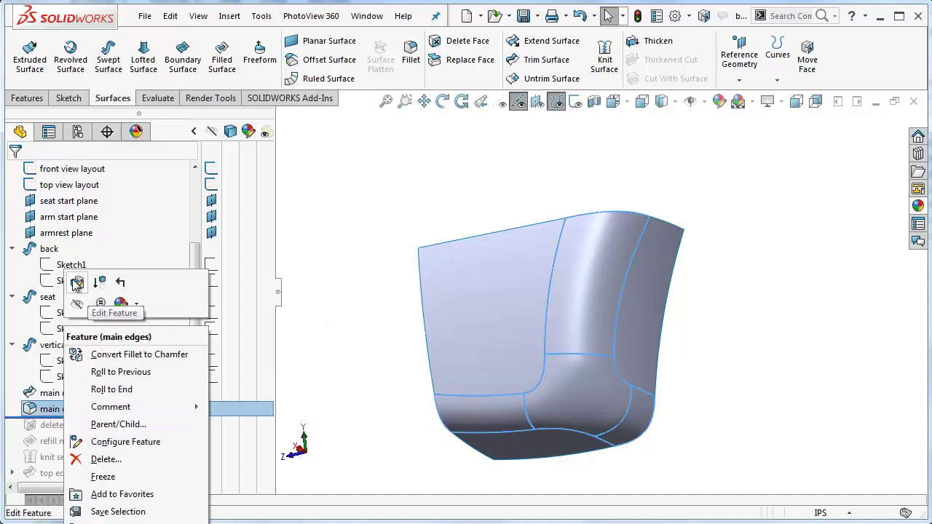
left_click(73, 302)
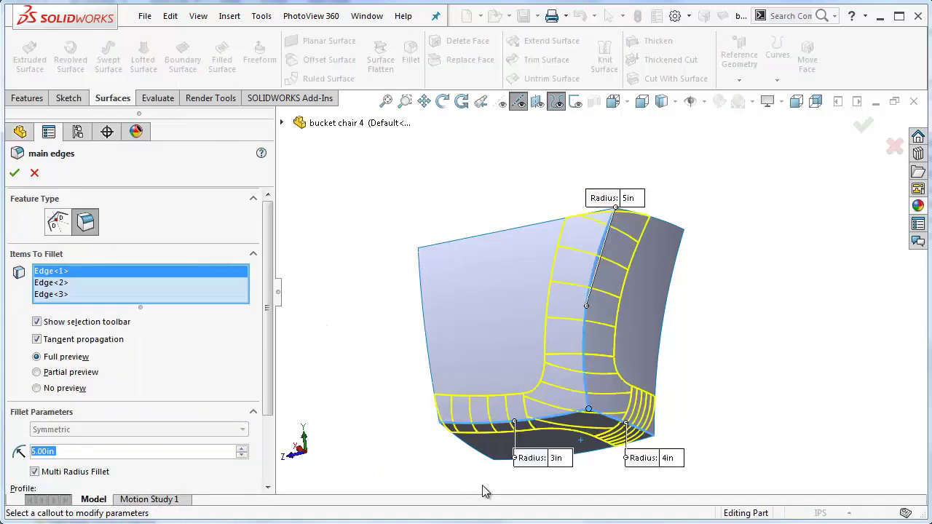
scroll(615, 479, "down", 2)
middle_click_drag(612, 455, 615, 444)
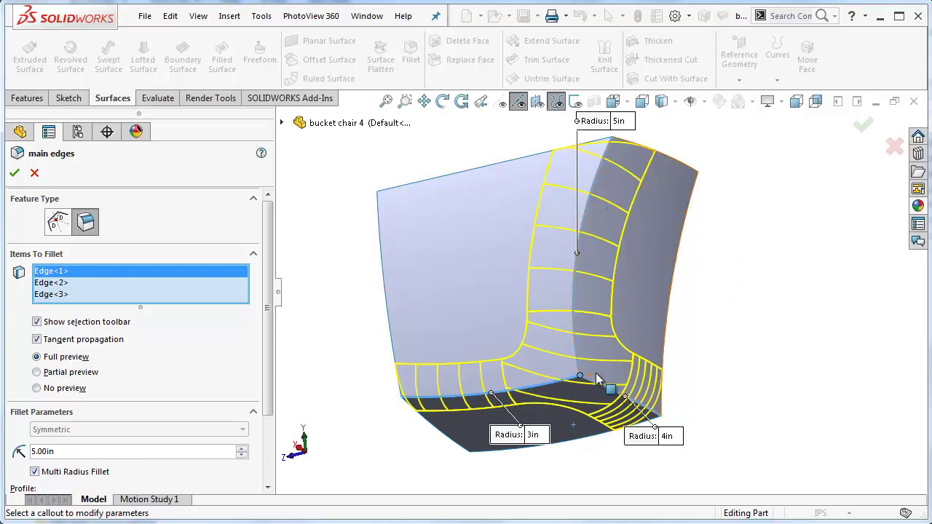
scroll(558, 189, "up", 1)
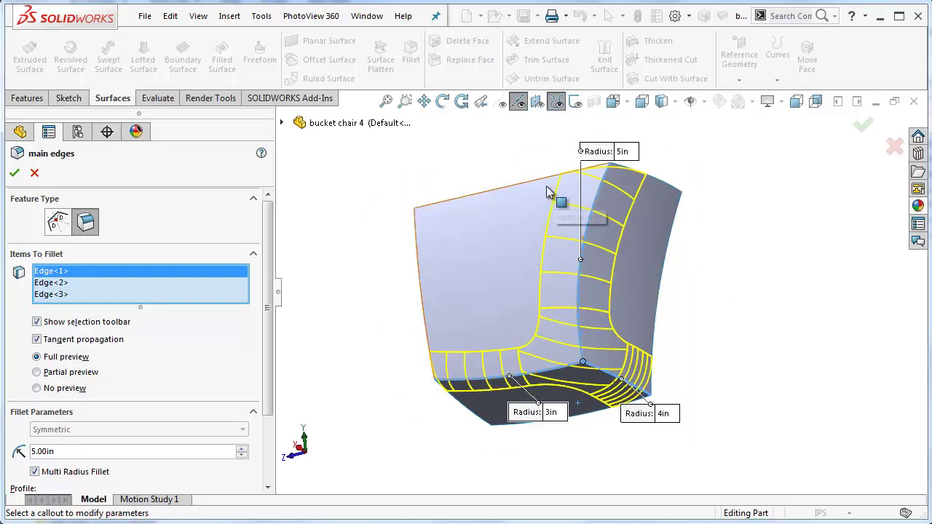
scroll(547, 187, "down", 1)
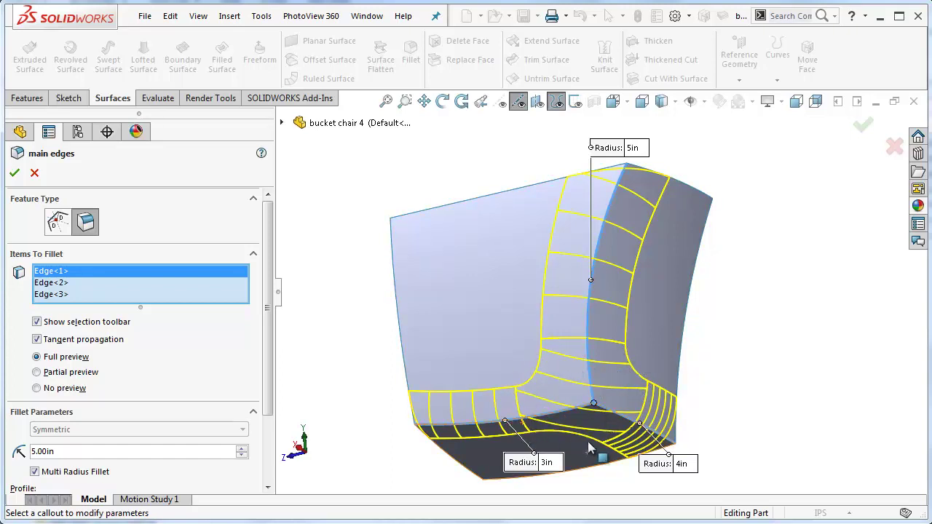
left_click_drag(267, 399, 271, 467)
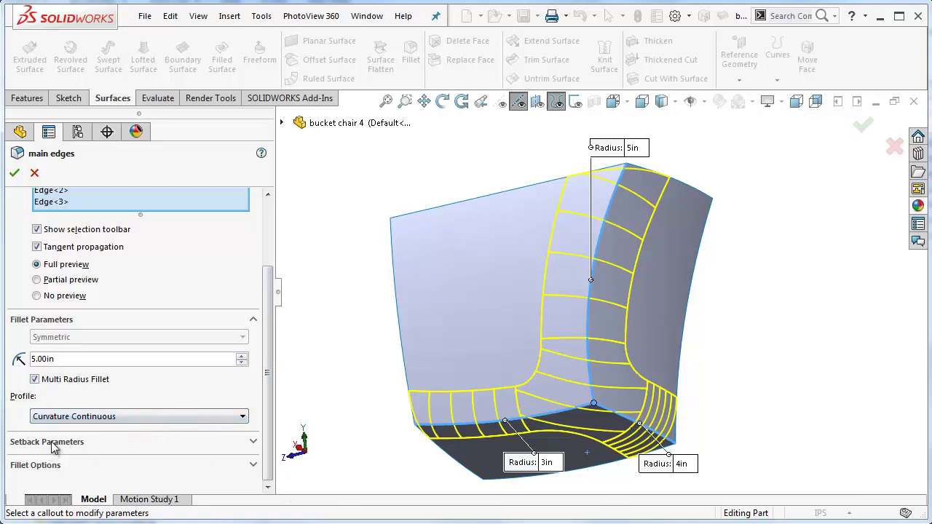
left_click(254, 442)
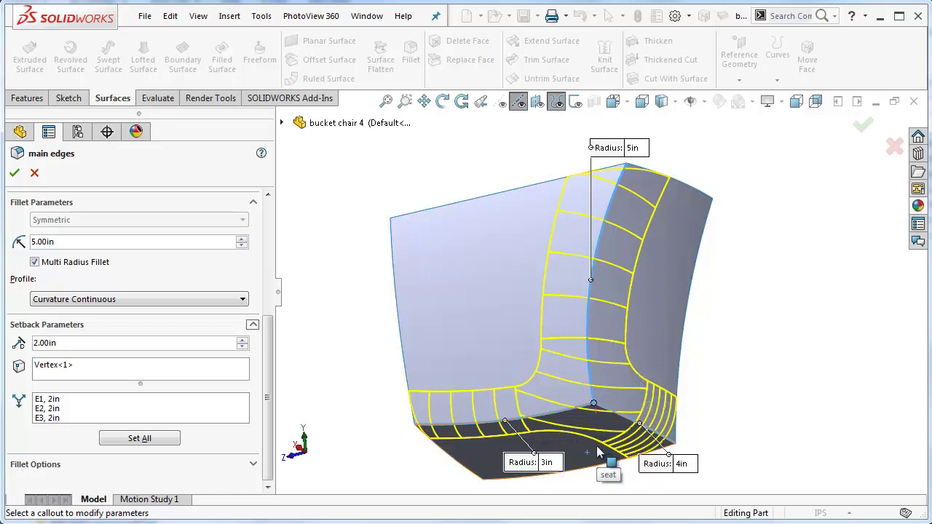
- Try removing the corner vertex from the main edges fillet's setback parameters, and cancel the edit
left_click(44, 374)
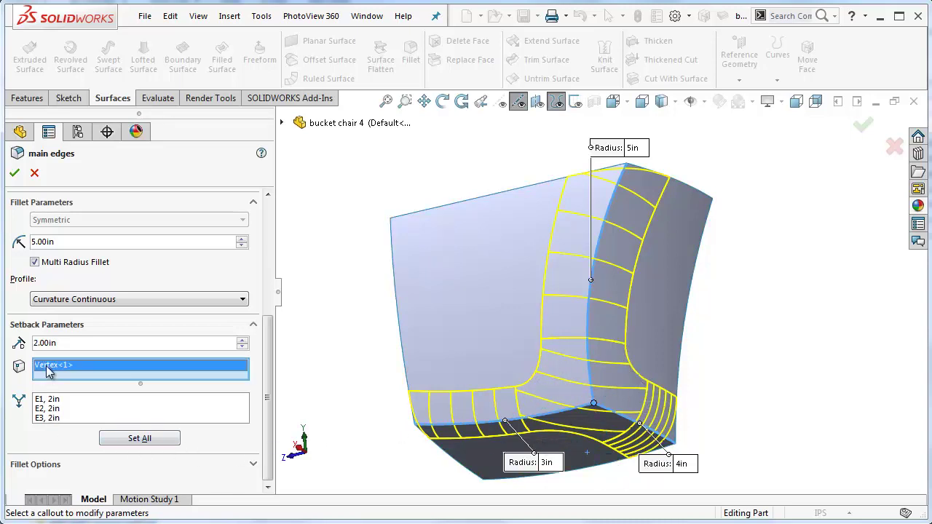
key("Delete")
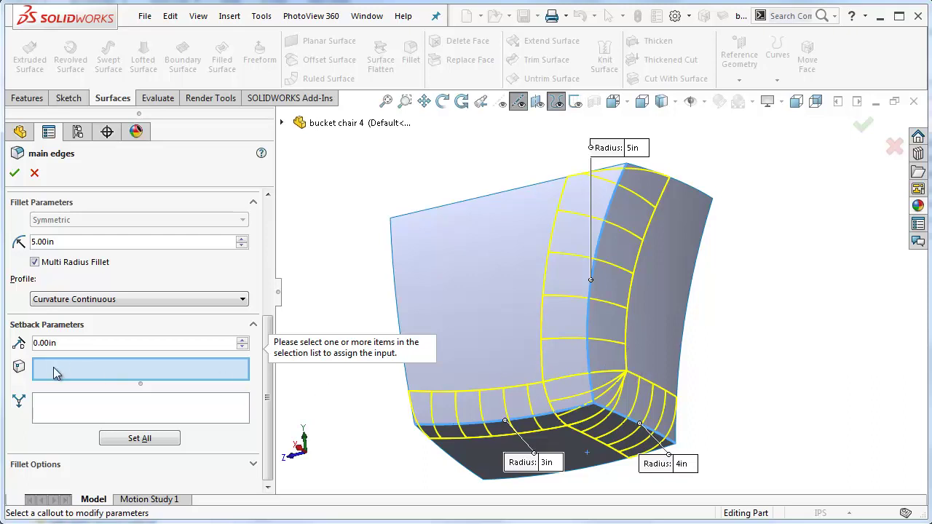
left_click(34, 174)
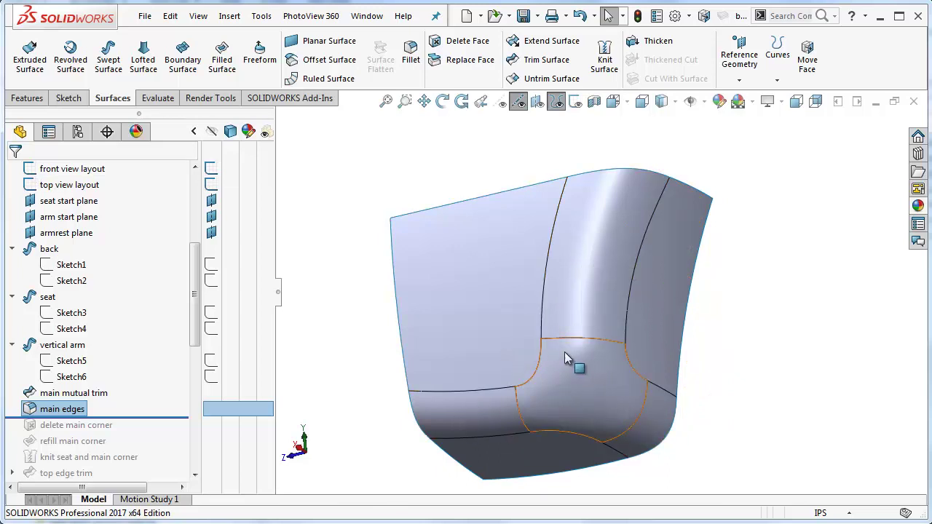
- Examine the filleted corner where the back, seat and arm meet from several angles
middle_click_drag(568, 355, 614, 416)
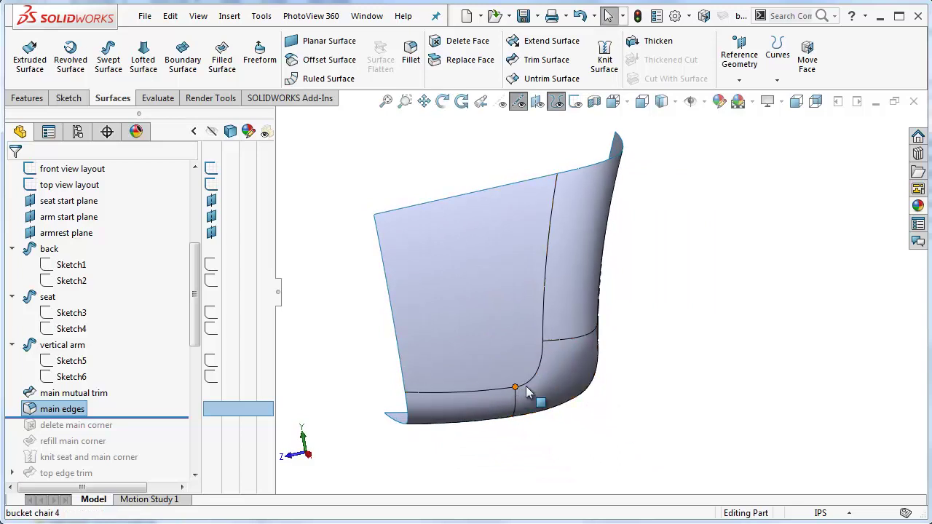
middle_click_drag(562, 357, 477, 381)
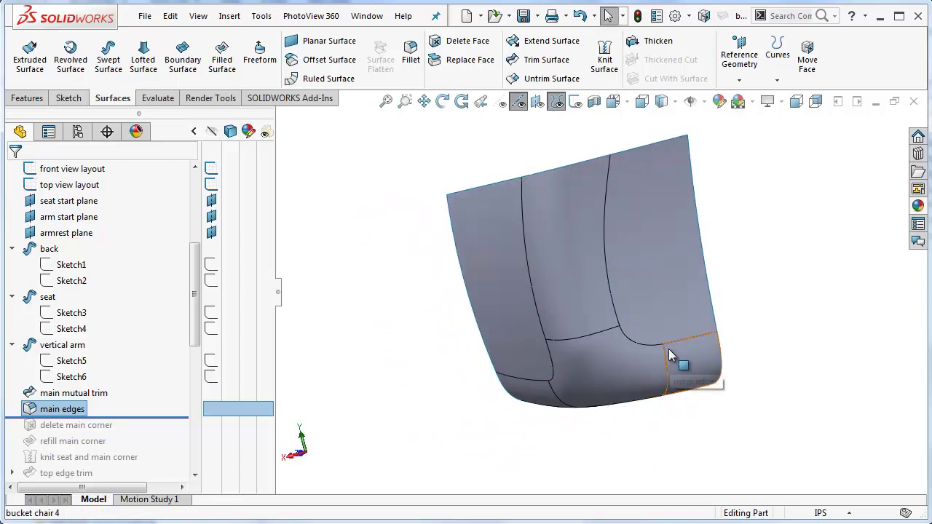
middle_click_drag(676, 364, 704, 319)
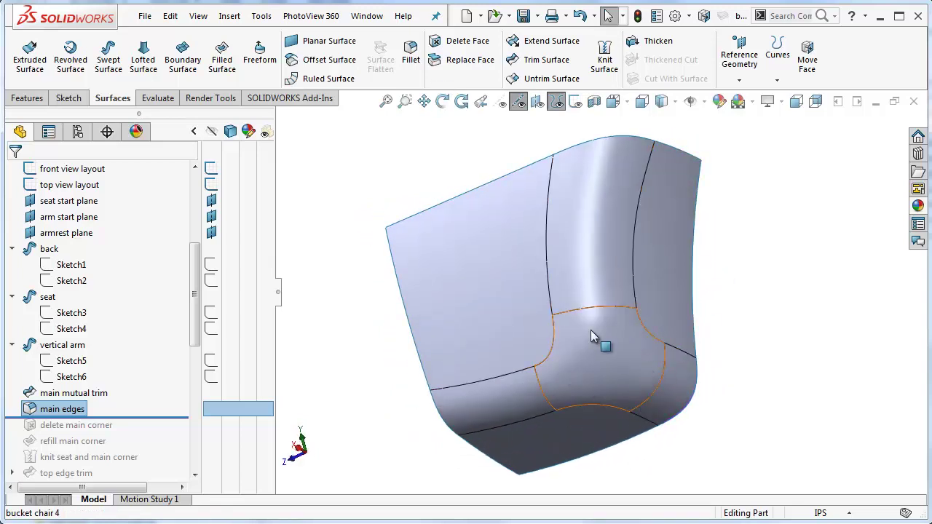
middle_click_drag(587, 406, 665, 356)
scroll(668, 356, "down", 4)
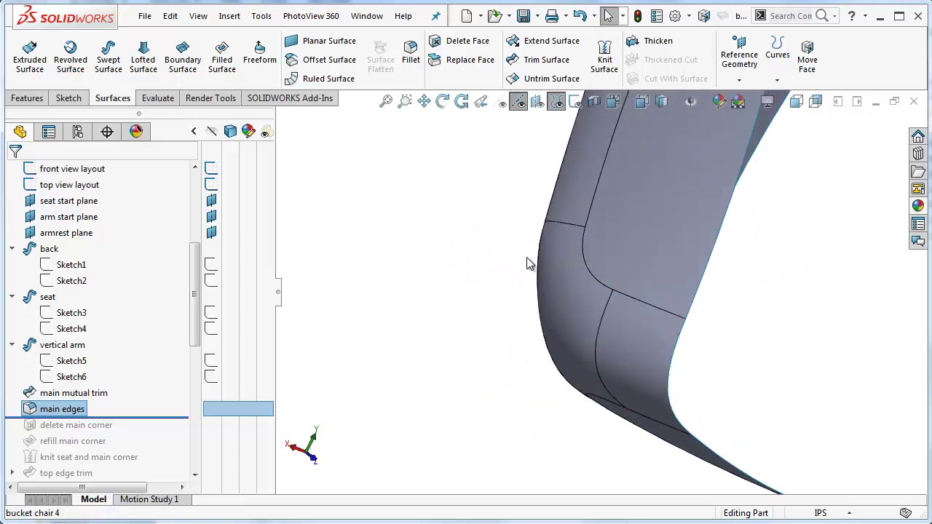
middle_click_drag(545, 321, 610, 234)
scroll(612, 200, "down", 3)
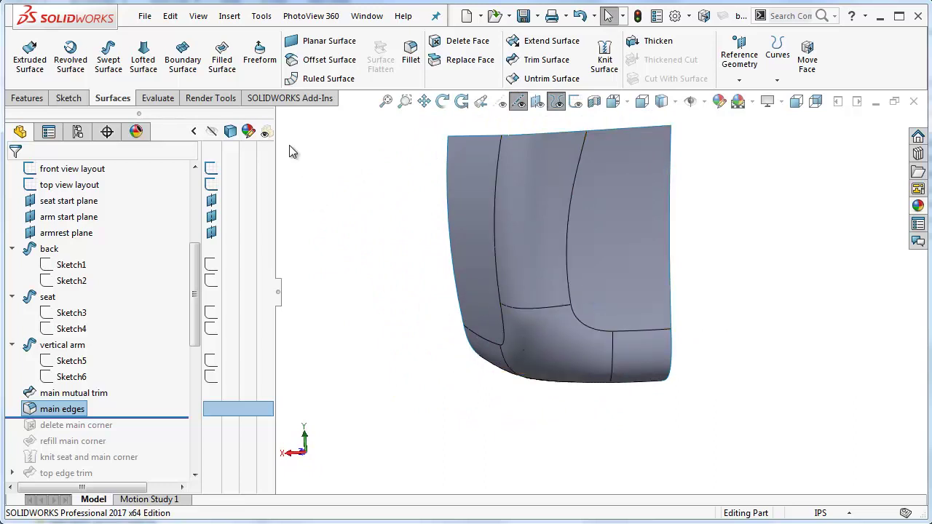
- Delete the corner blend face between the back, seat and arm using the Delete option
left_click(465, 41)
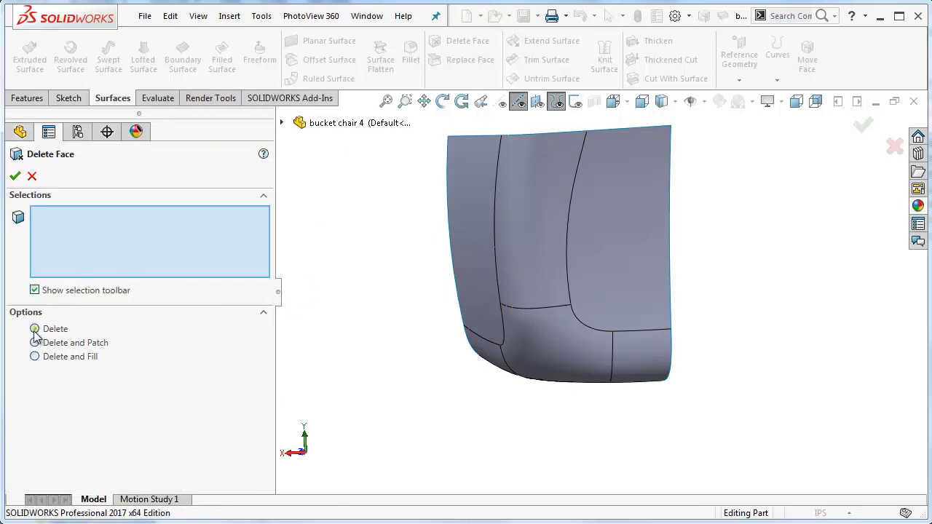
left_click(561, 346)
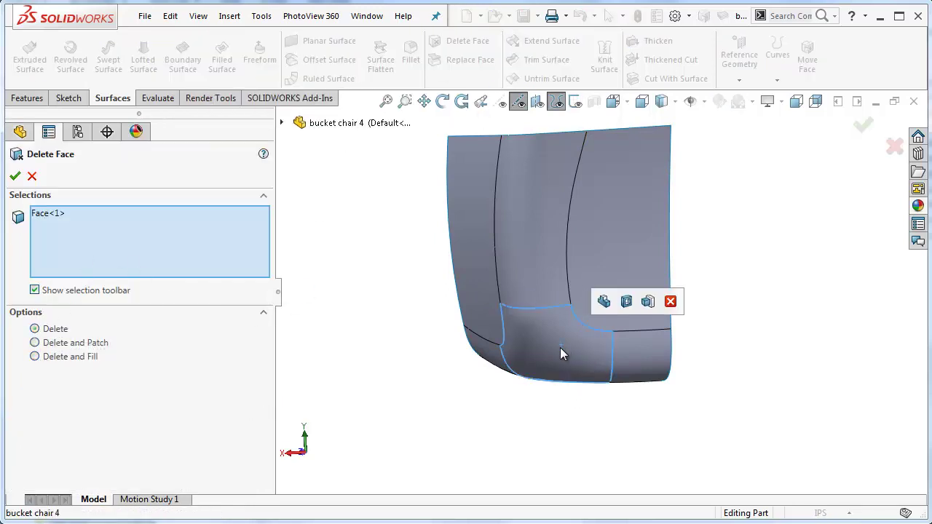
left_click(15, 176)
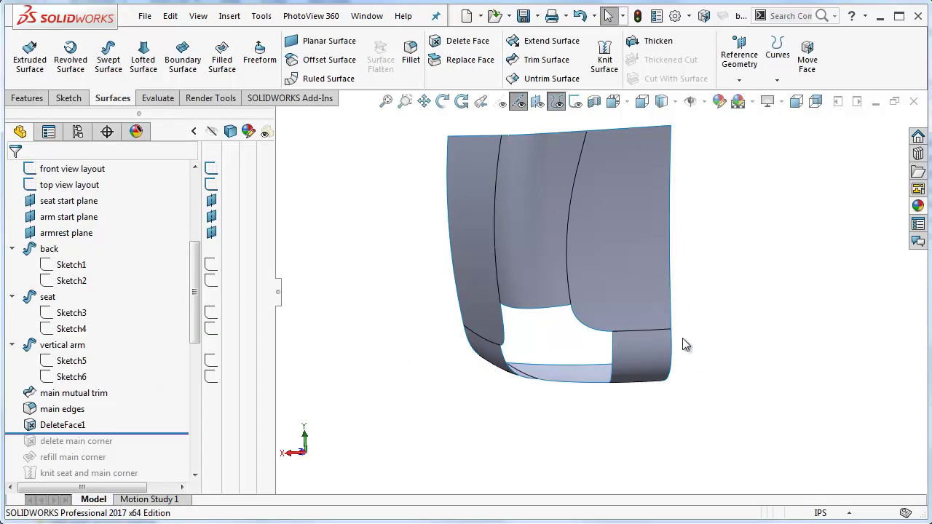
- Fill the open corner with a Fill Surface bounded by its six edges, setting the arm-side edge to Curvature and the others to Contact
middle_click_drag(615, 297, 604, 221)
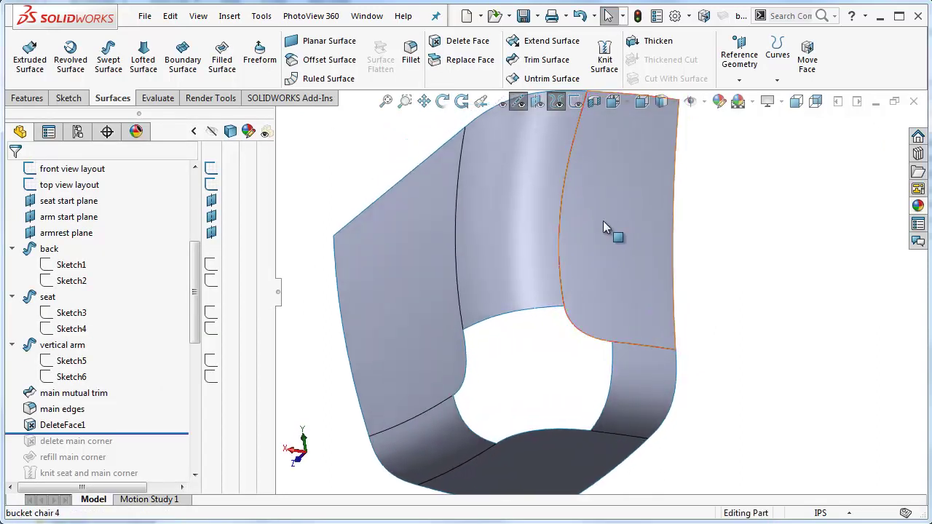
left_click(221, 53)
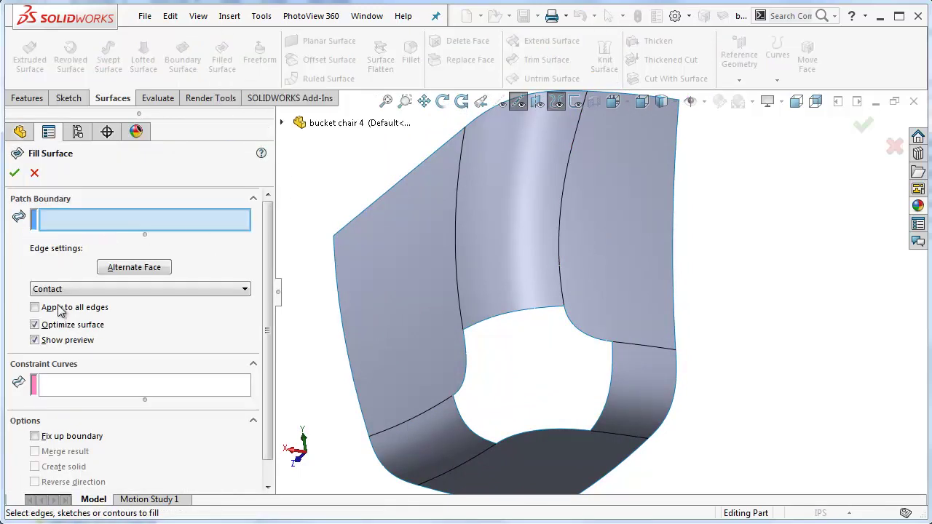
left_click(531, 317)
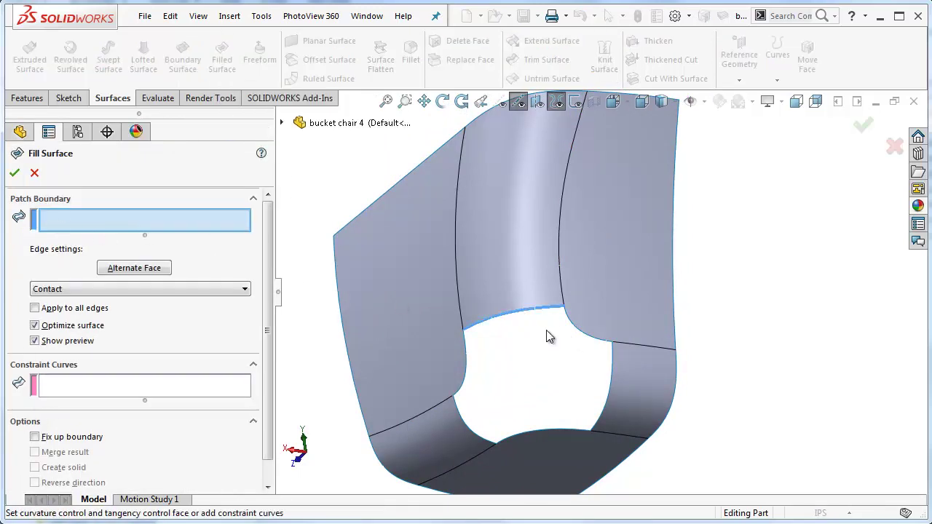
left_click(604, 350)
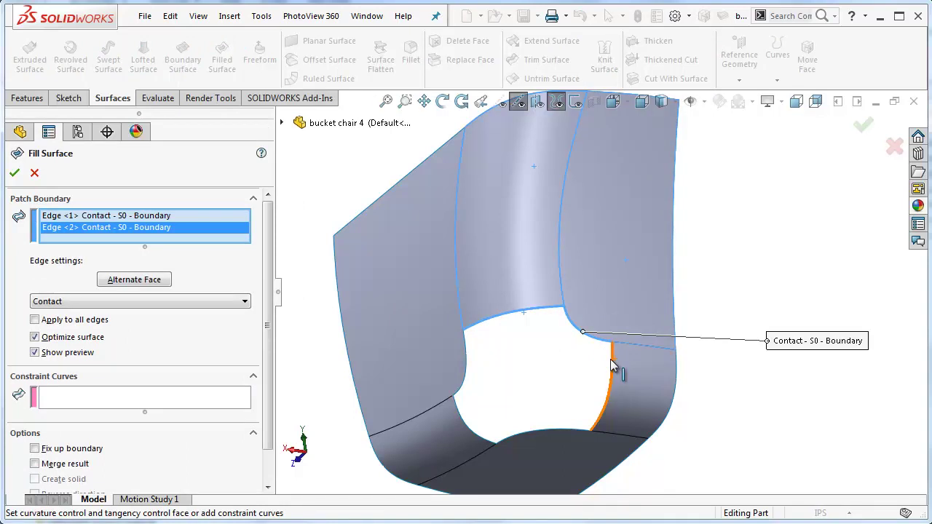
left_click(614, 364)
left_click(551, 432)
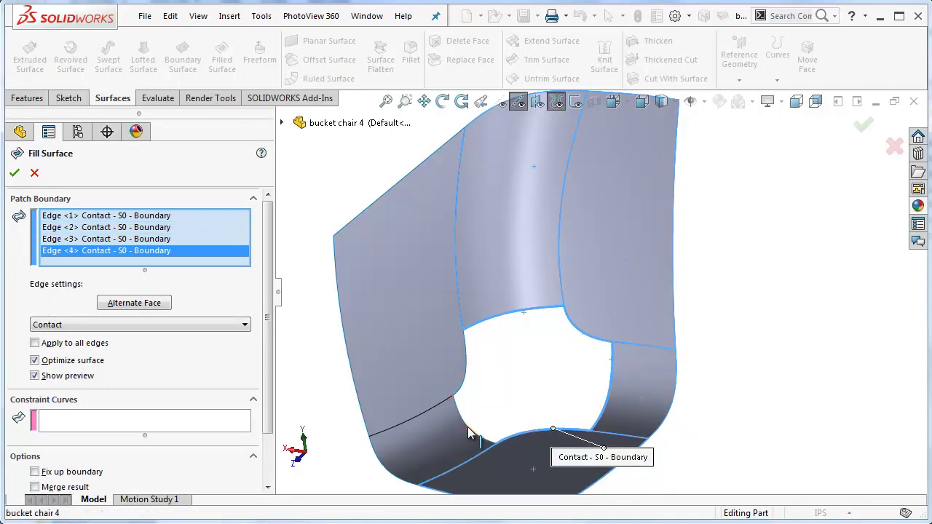
left_click(470, 428)
left_click(463, 382)
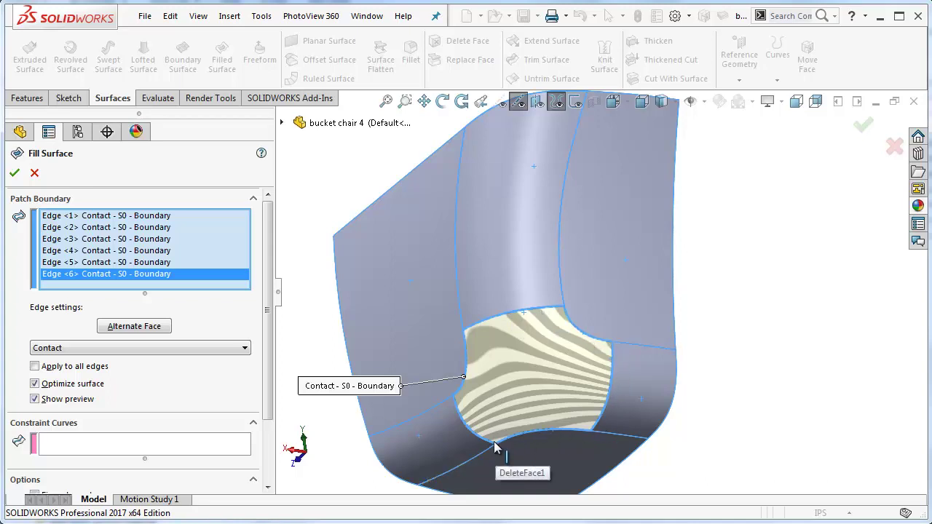
left_click(66, 348)
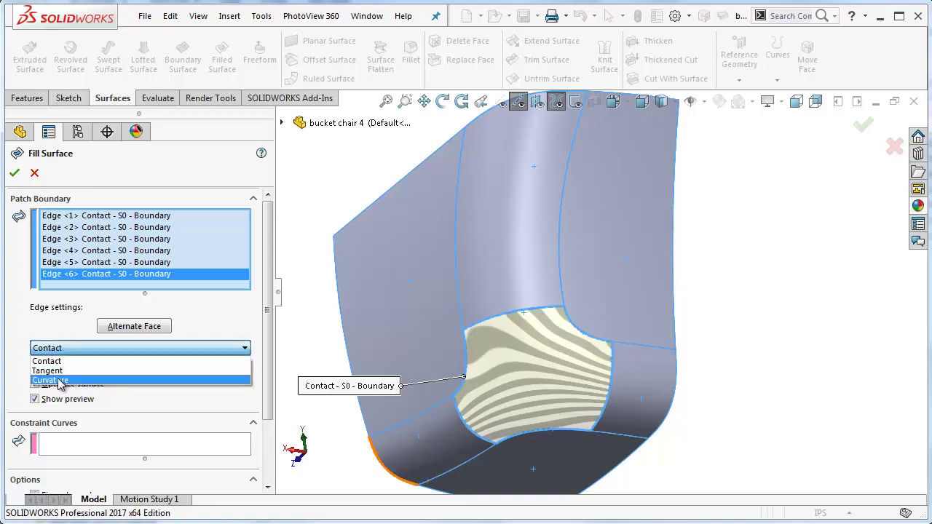
left_click(58, 380)
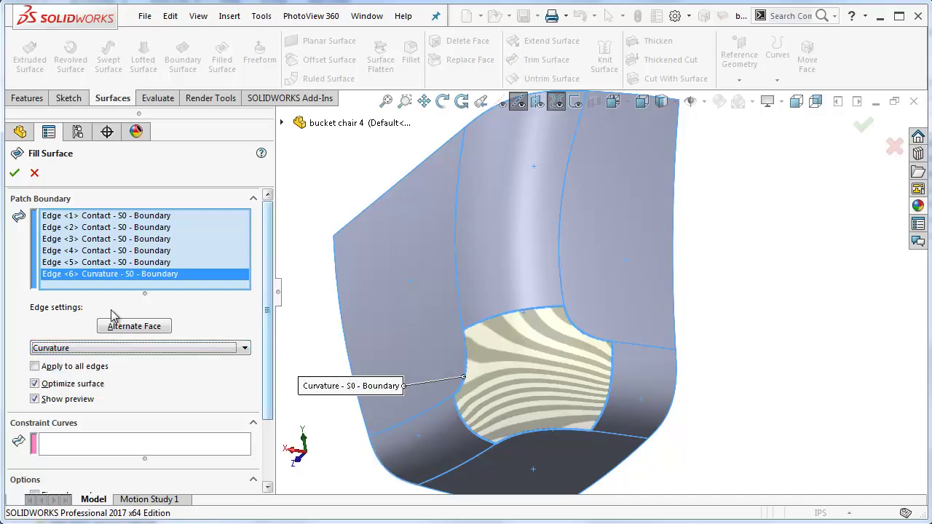
left_click(16, 174)
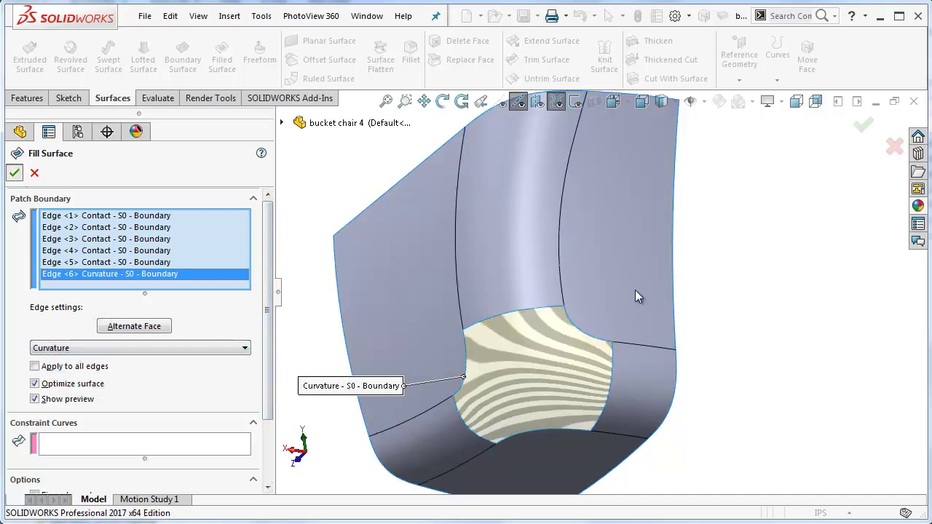
- Examine how the filled corner patch blends into the surrounding fillets and surfaces
middle_click_drag(705, 330, 794, 166)
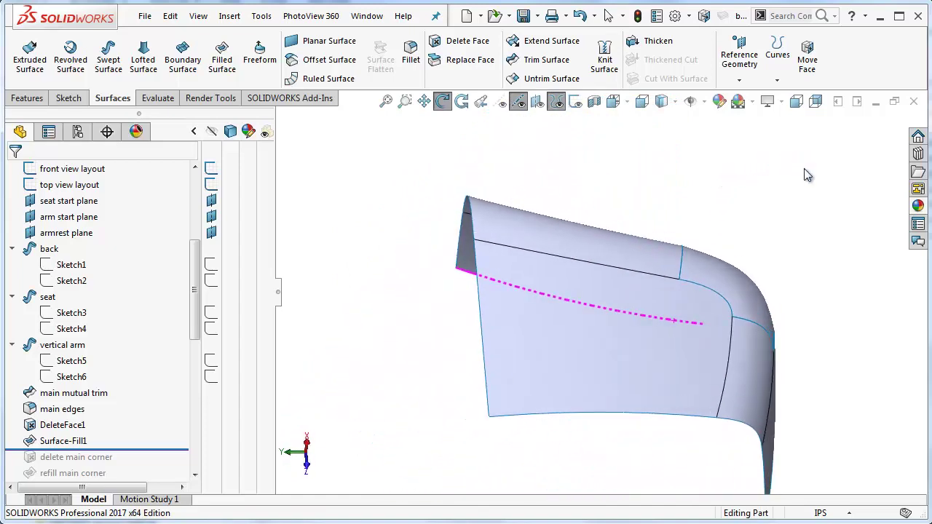
scroll(708, 283, "down", 4)
middle_click(691, 263)
middle_click_drag(691, 264, 676, 367)
scroll(690, 340, "up", 5)
middle_click(692, 331)
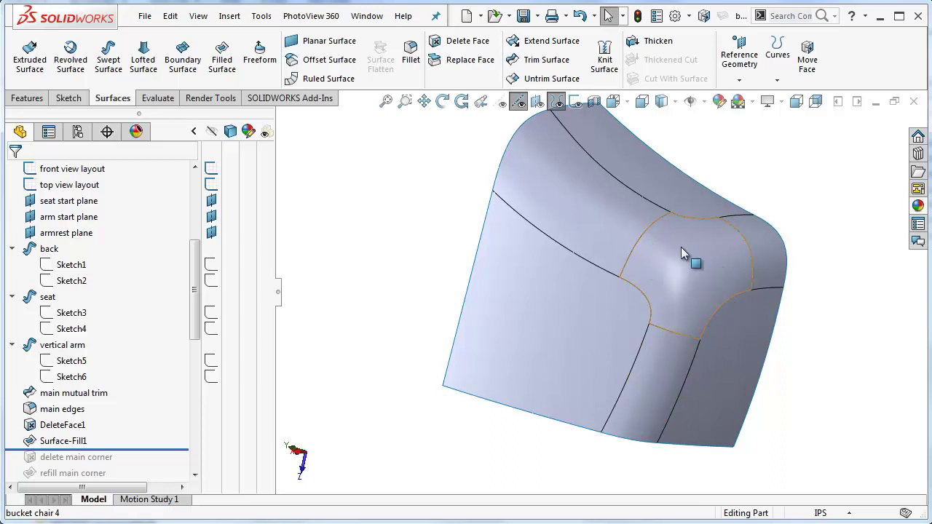
middle_click_drag(680, 265, 718, 233)
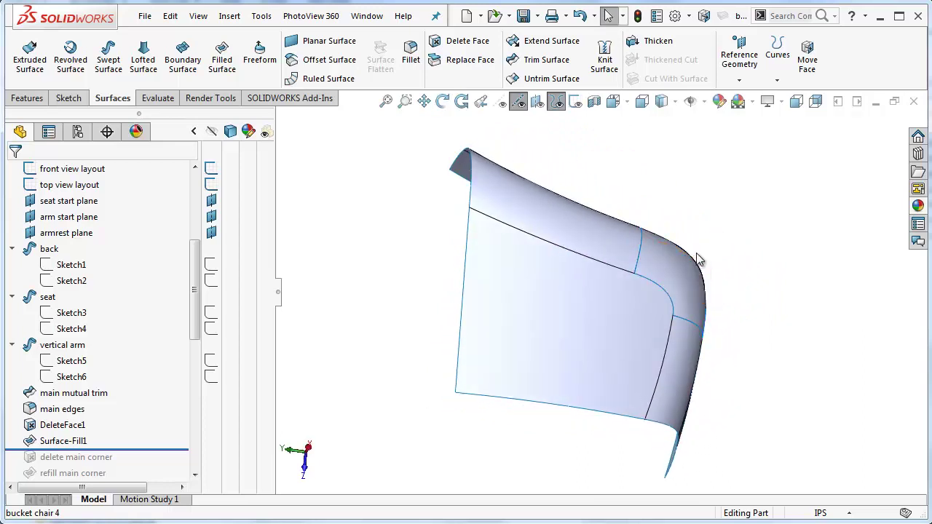
middle_click_drag(697, 256, 624, 306)
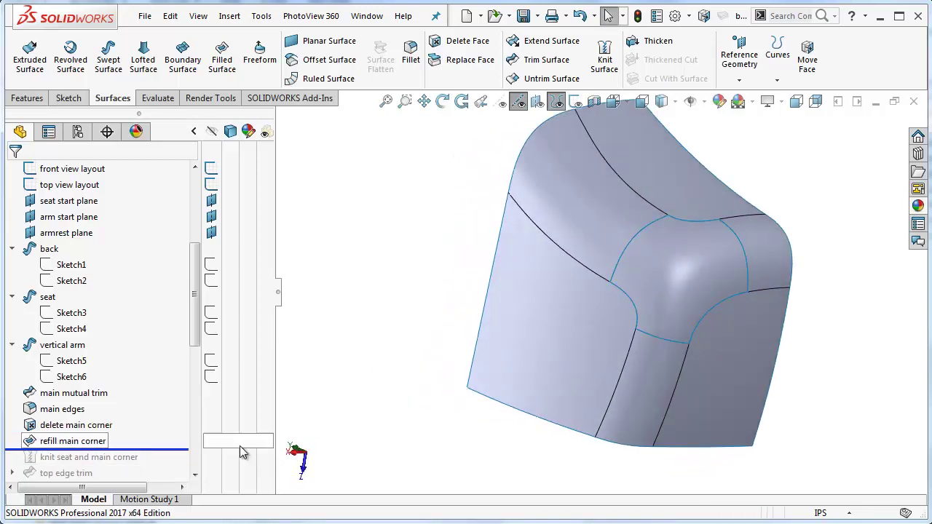
- Roll the history forward past the knit seat and main corner feature and display the model shaded without edges
left_click_drag(166, 449, 166, 465)
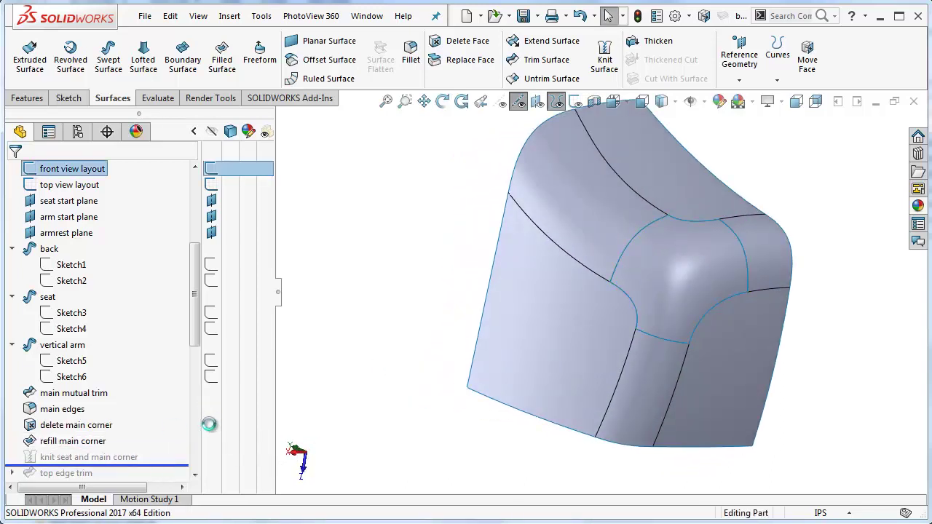
middle_click_drag(499, 339, 623, 232)
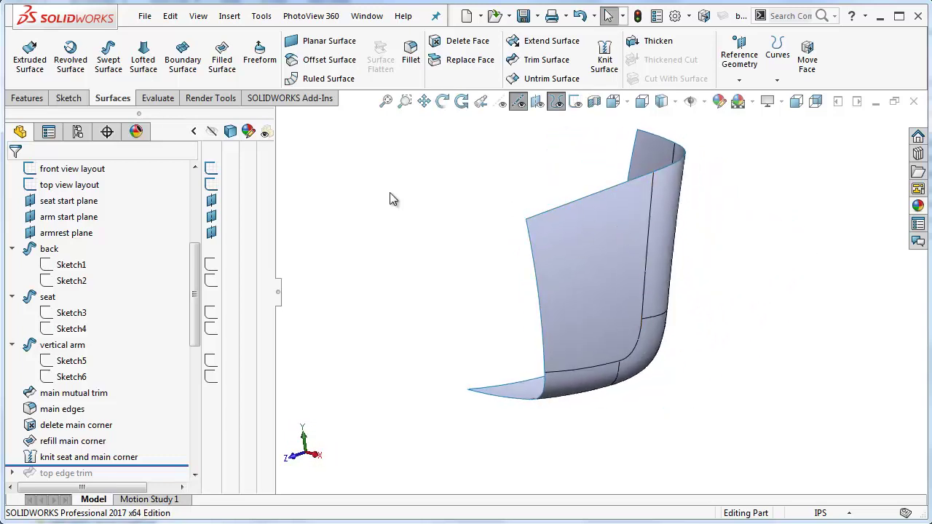
left_click(676, 103)
left_click(664, 143)
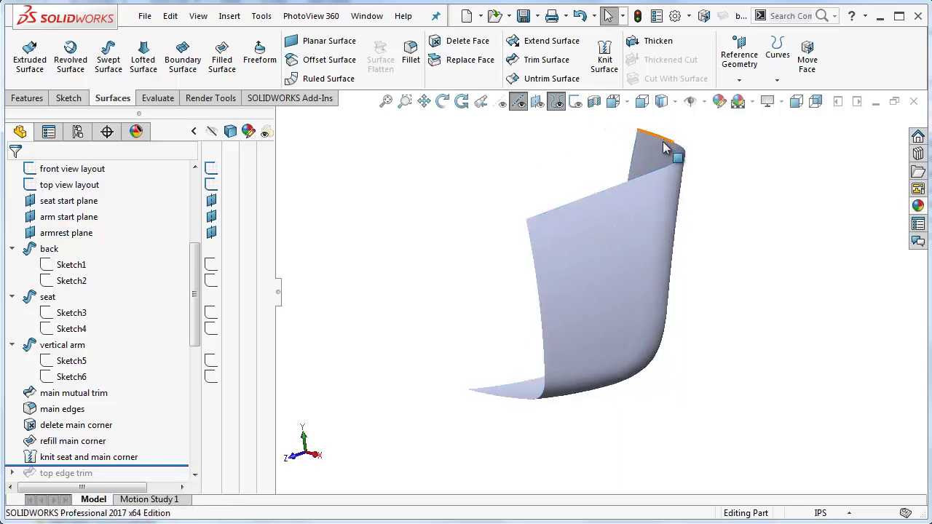
- Inspect the knitted back, seat and arm surfaces of the chair from several directions
middle_click_drag(733, 329, 802, 328)
left_click_drag(853, 369, 645, 314)
key("Escape")
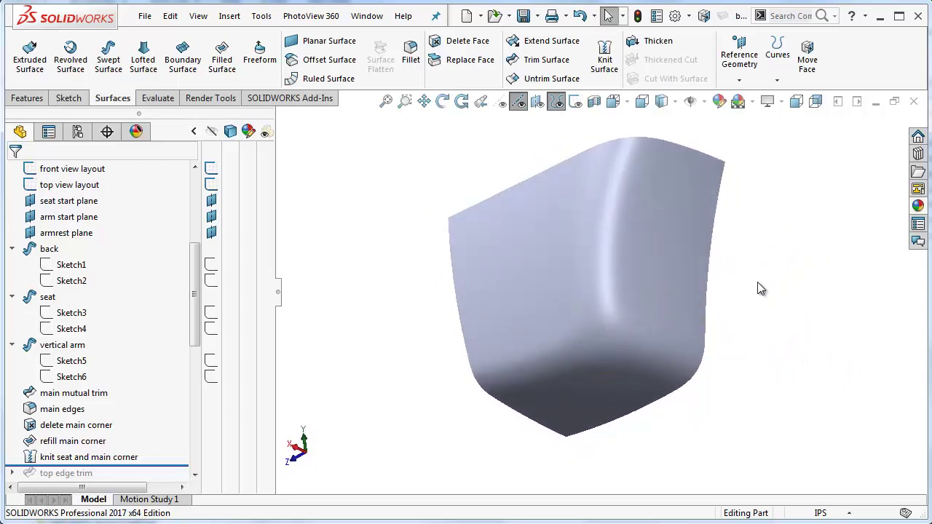
middle_click_drag(757, 286, 660, 238)
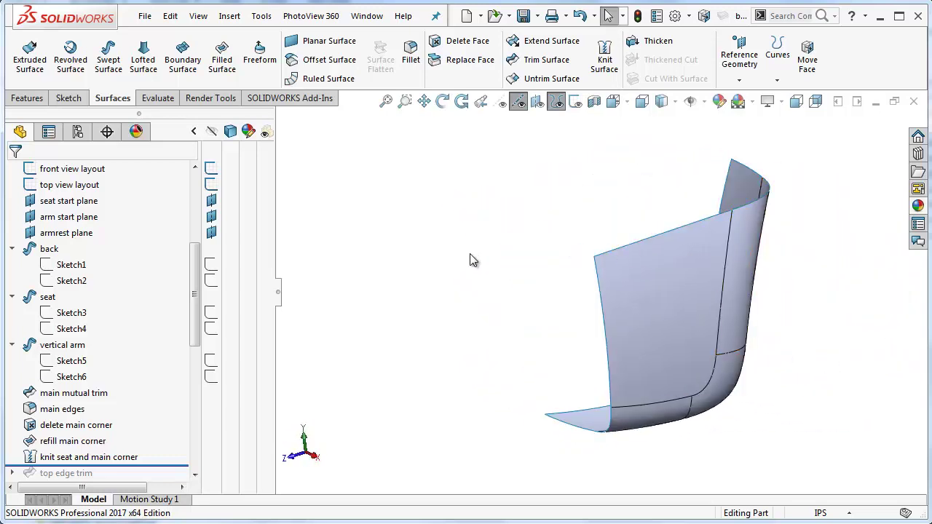
middle_click_drag(470, 254, 511, 246)
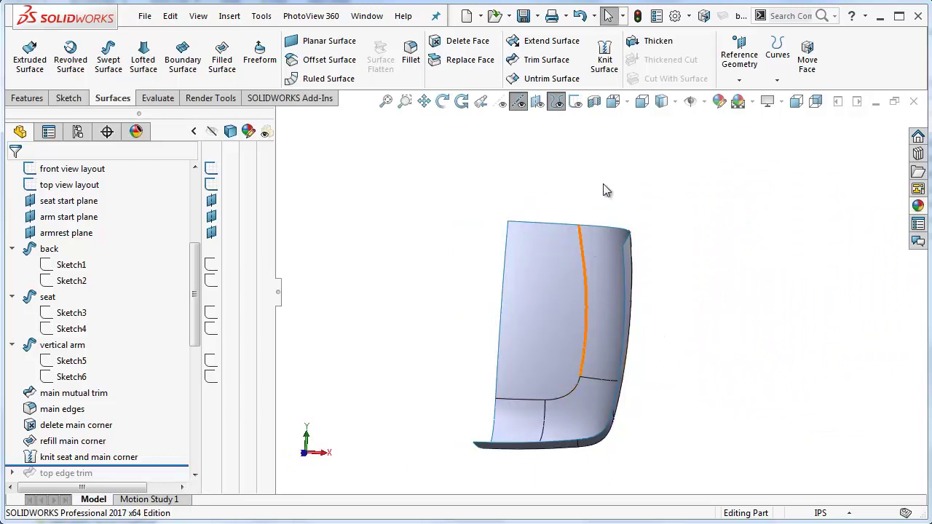
- Show the layout sketches in front view and roll the history forward past the top edge trim feature
left_click(612, 101)
left_click(634, 163)
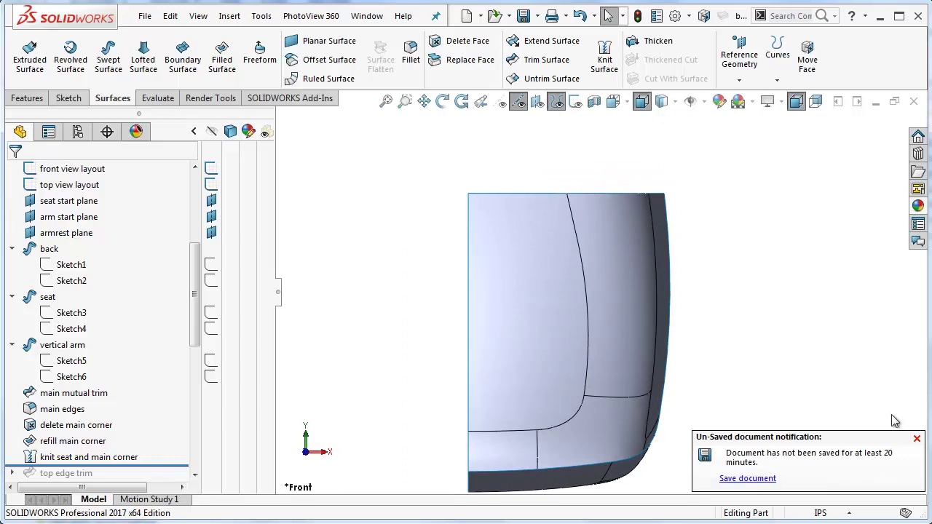
left_click(916, 439)
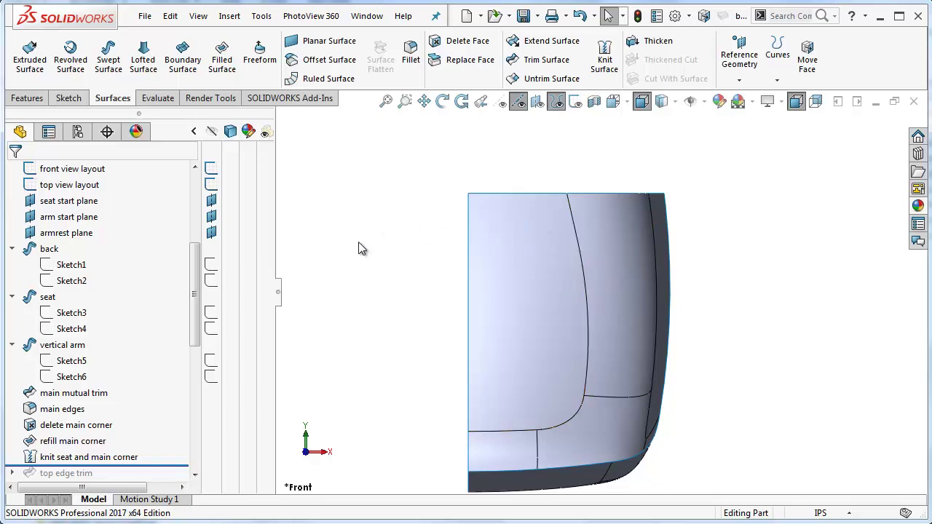
left_click(575, 101)
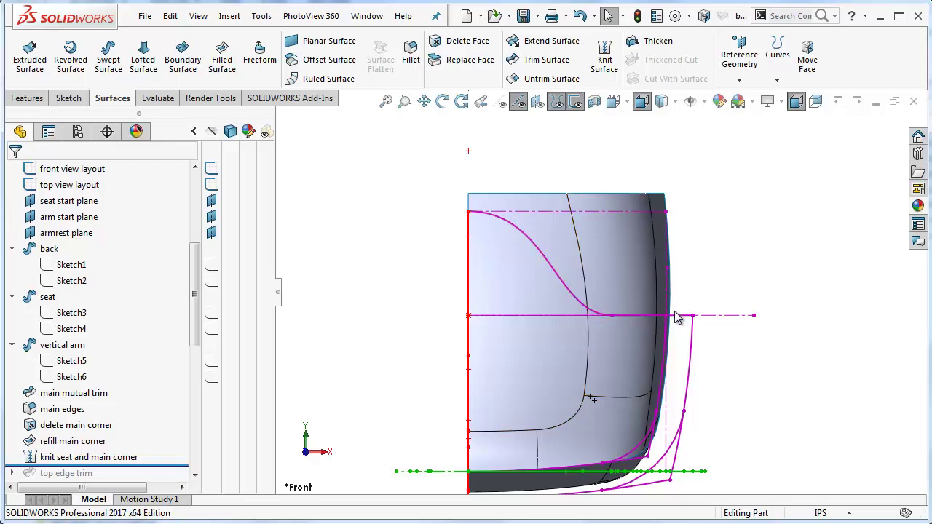
scroll(153, 433, "down", 2)
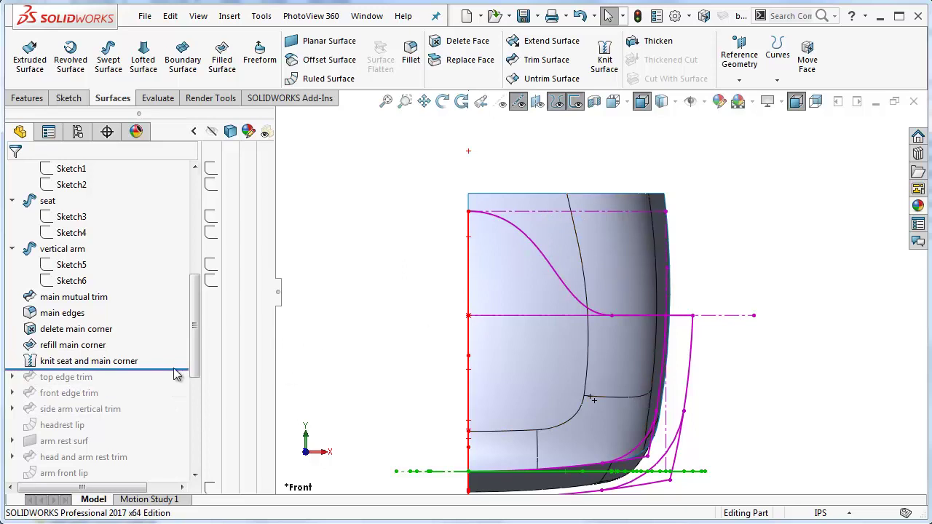
left_click_drag(179, 369, 179, 385)
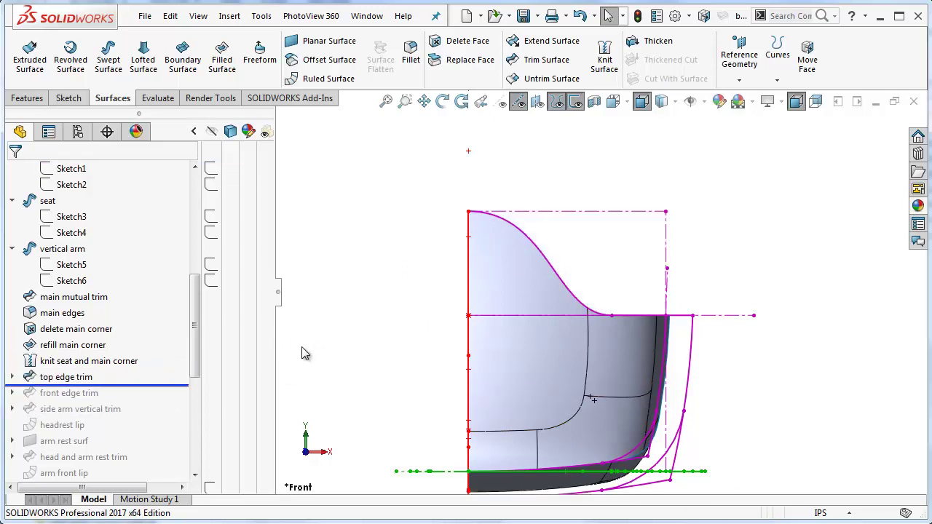
- Switch to top view and roll the history forward past the front edge trim feature
key("ctrl+5")
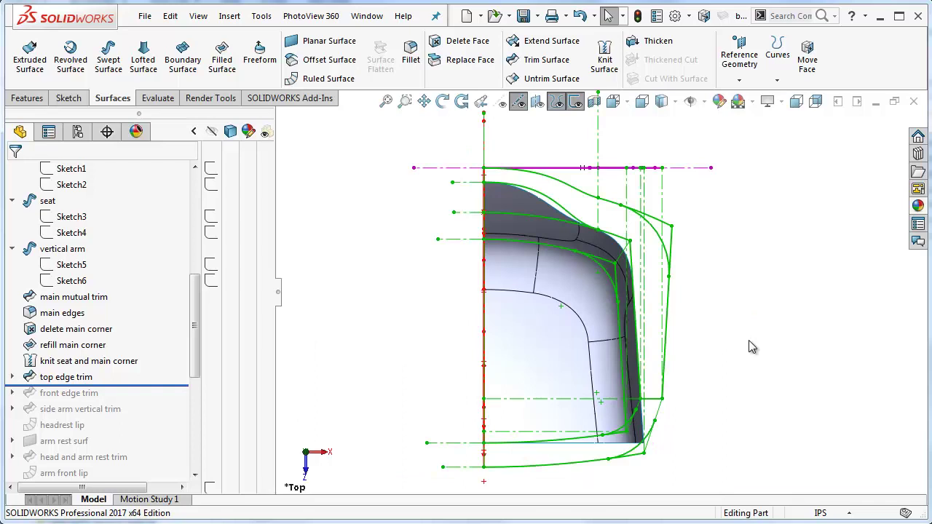
scroll(615, 457, "down", 2)
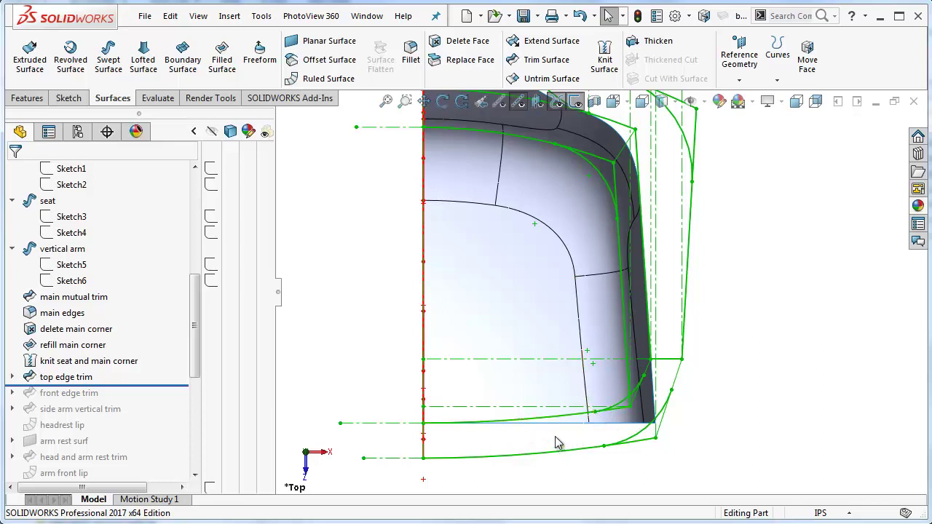
left_click_drag(153, 385, 153, 400)
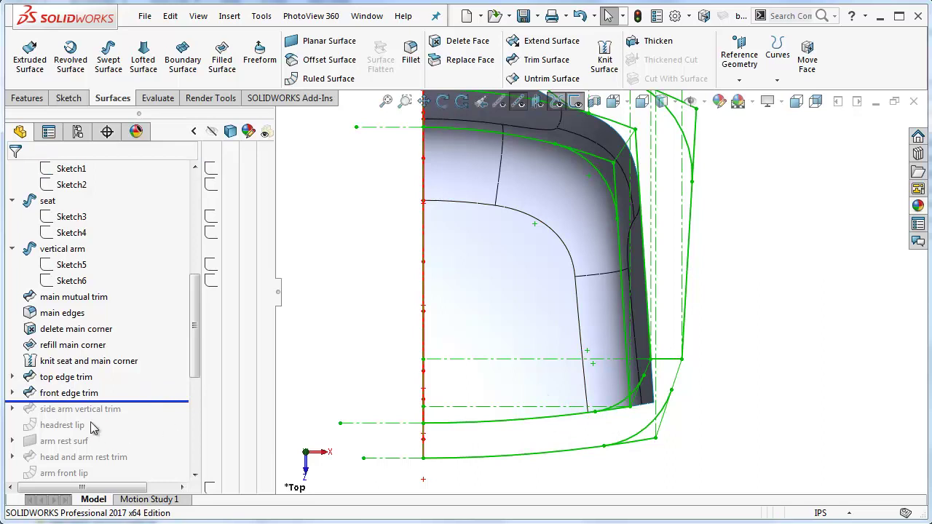
- Highlight Sketch8 under front edge trim and hide the layout sketches to examine the curve that trims the seat front
left_click(11, 393)
left_click(73, 409)
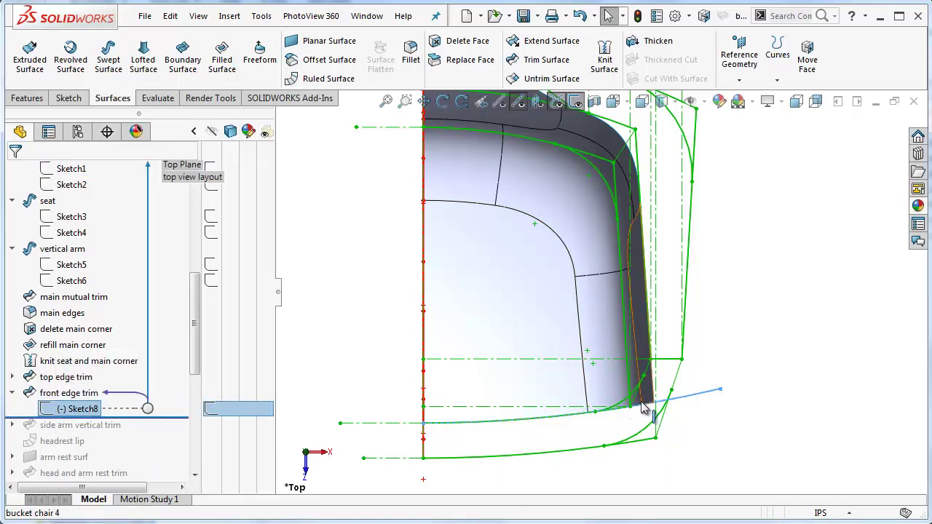
left_click(575, 101)
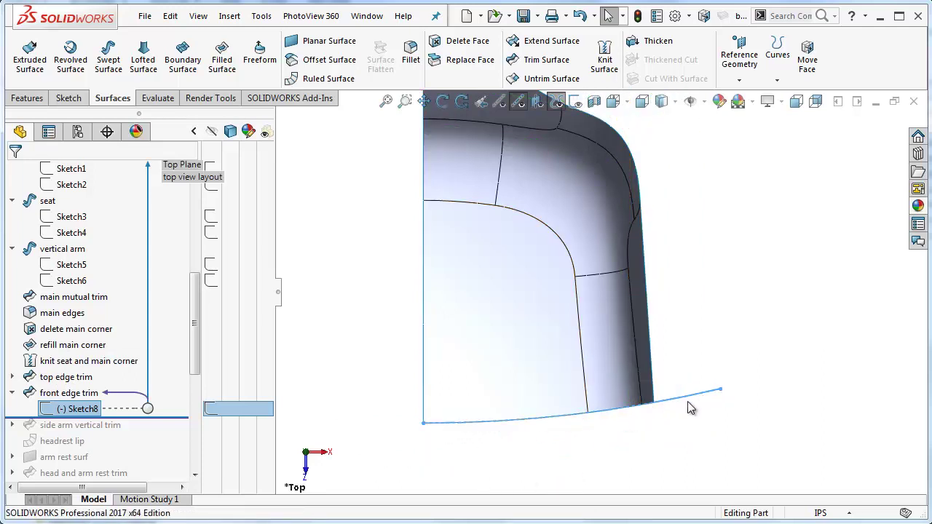
left_click(704, 286)
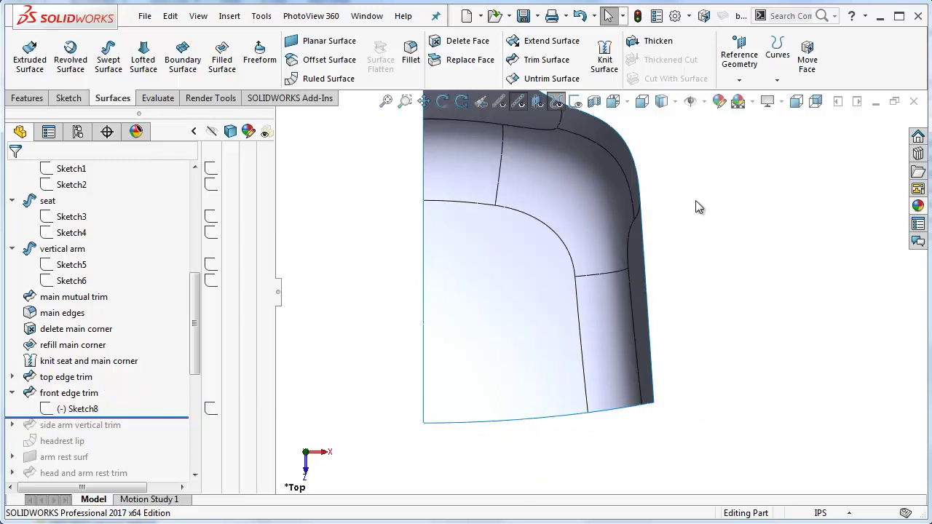
- In right view with sketches shown, compare the arm's lower front edge with the right view layout curves
key("z")
left_click(628, 104)
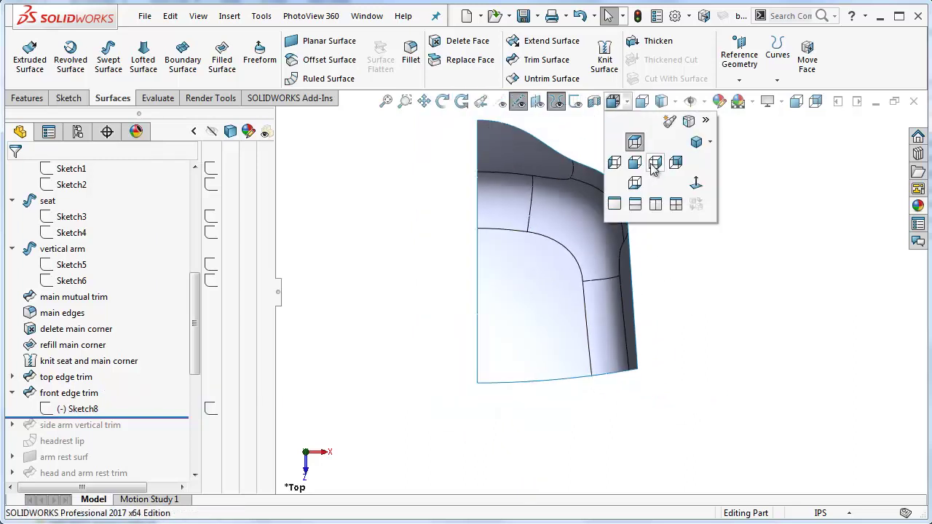
left_click(653, 162)
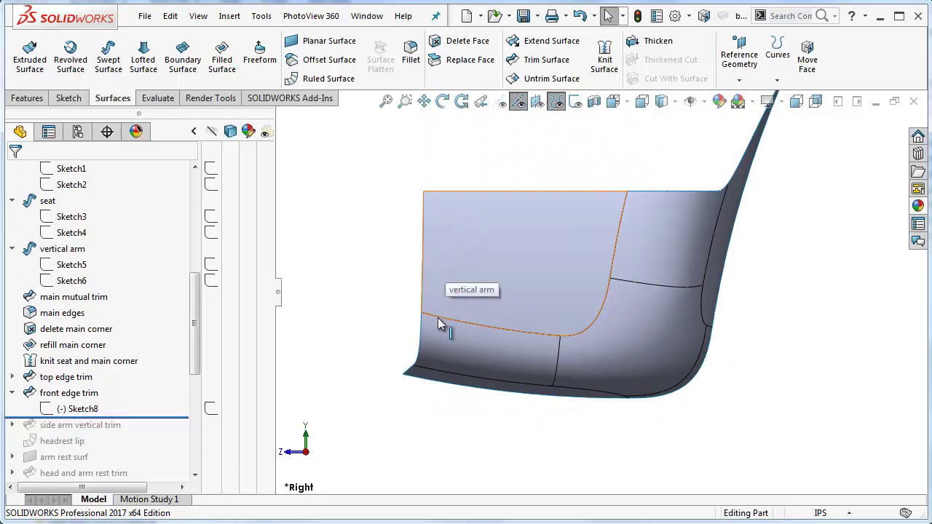
left_click(575, 101)
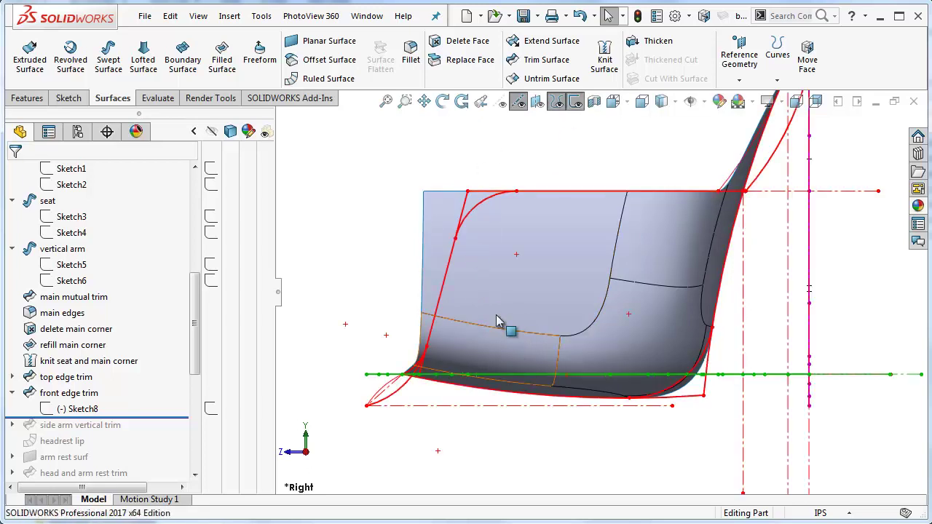
scroll(498, 322, "down", 2)
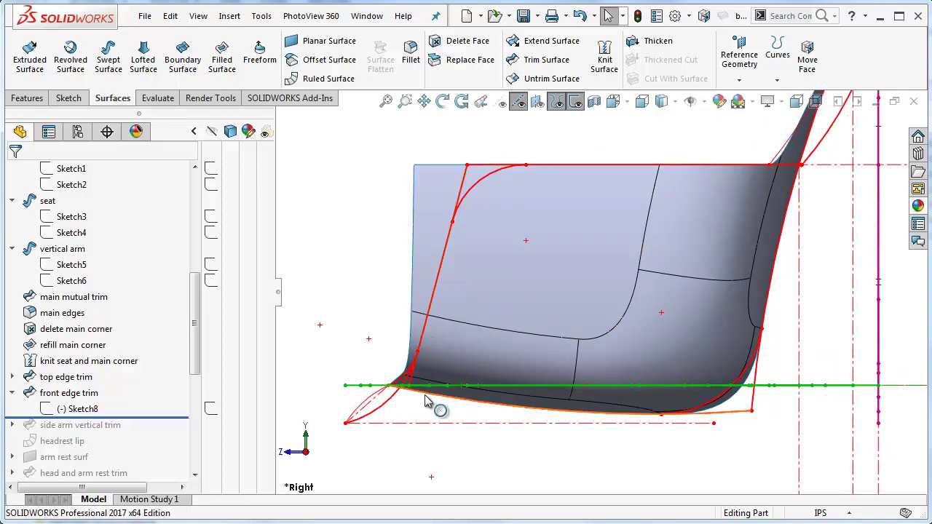
scroll(438, 384, "down", 5)
scroll(485, 304, "down", 1)
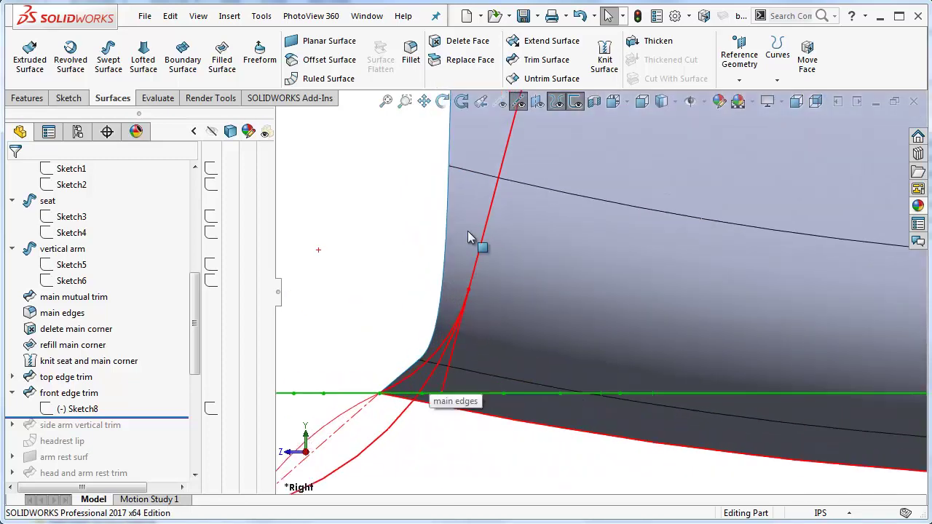
left_click(409, 380)
left_click(378, 364)
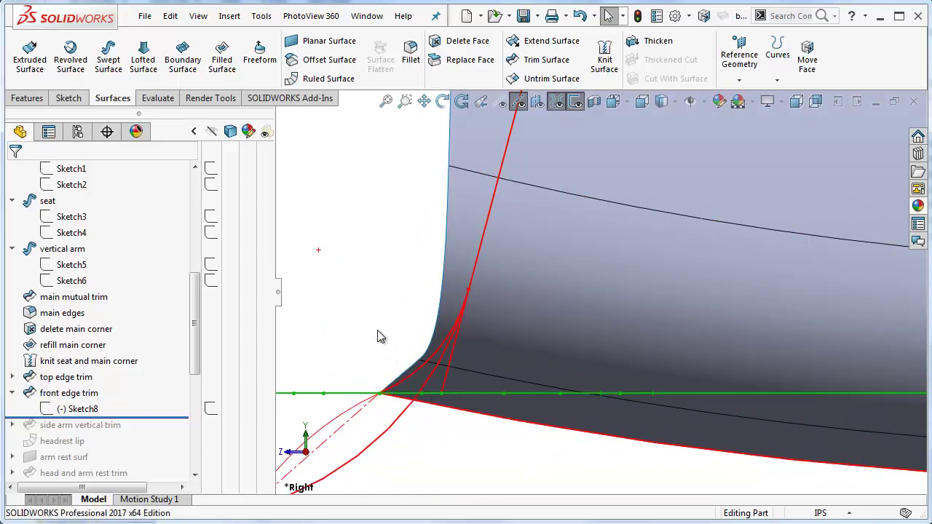
left_click(399, 382)
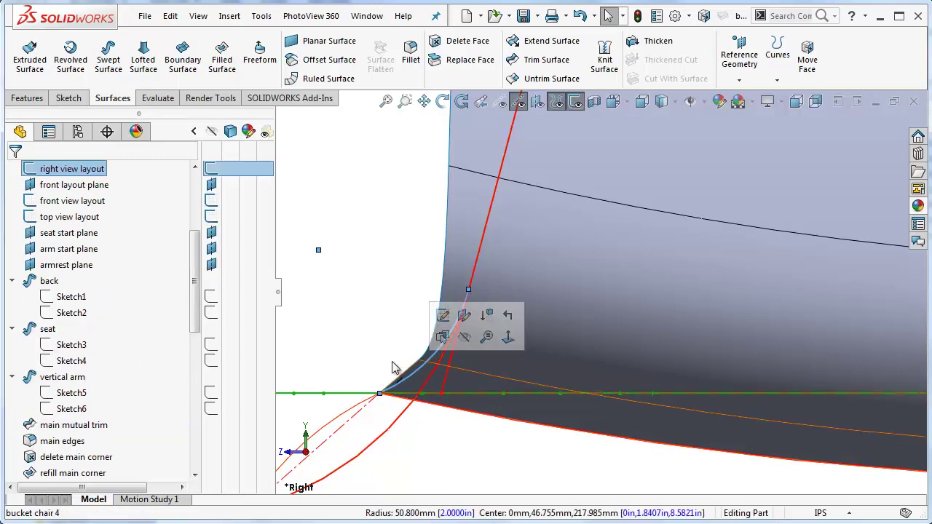
left_click(396, 371)
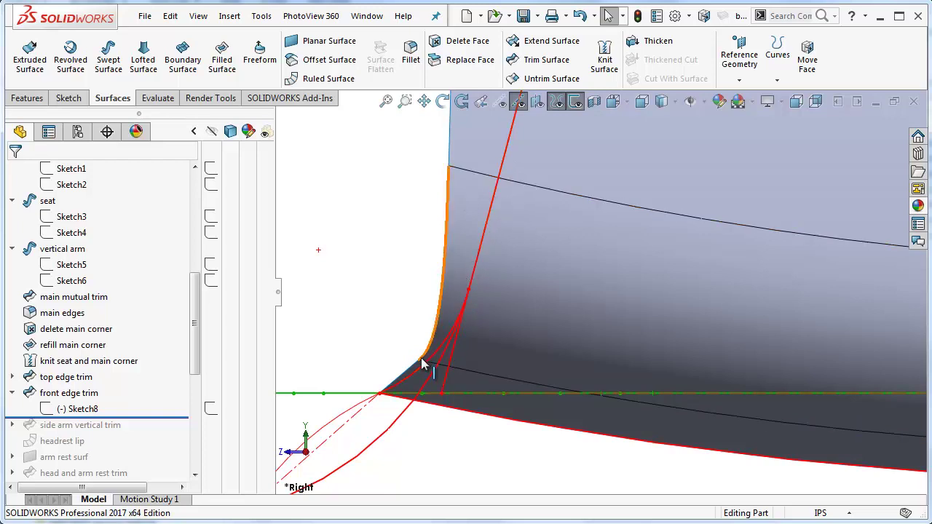
- Roll the history forward past the side arm vertical trim feature and open its Sketch9 for editing
mouse_move(145, 418)
left_mouse_down()
mouse_move(146, 433)
mouse_move(125, 441)
left_mouse_up()
left_click(11, 425)
left_click(73, 441)
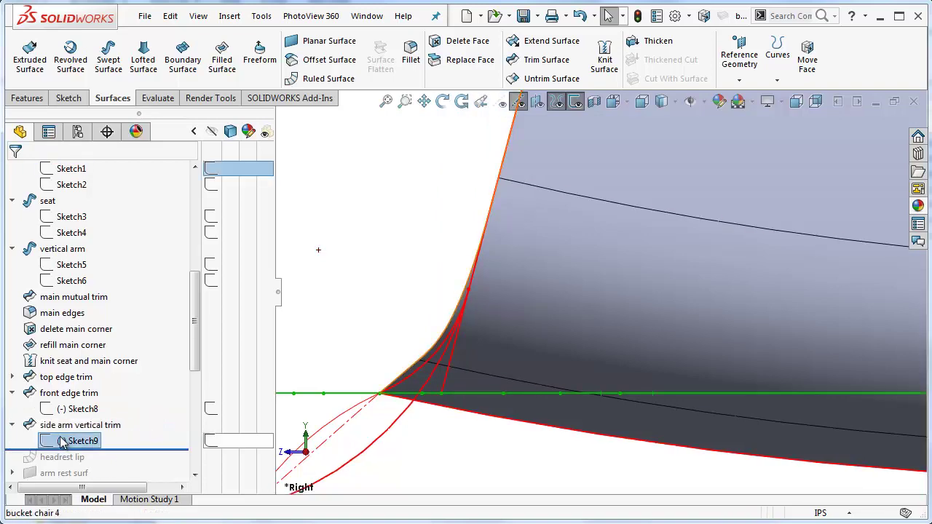
right_click(73, 442)
left_click(69, 385)
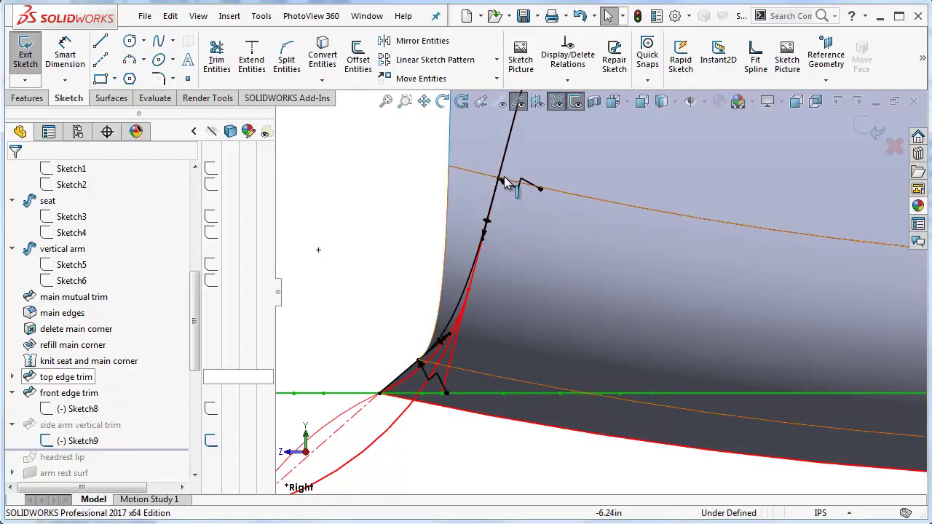
- Examine how Sketch9's lines and curve meet the fillet edges at the arm's front corner, and exit the sketch
scroll(641, 151, "up", 4)
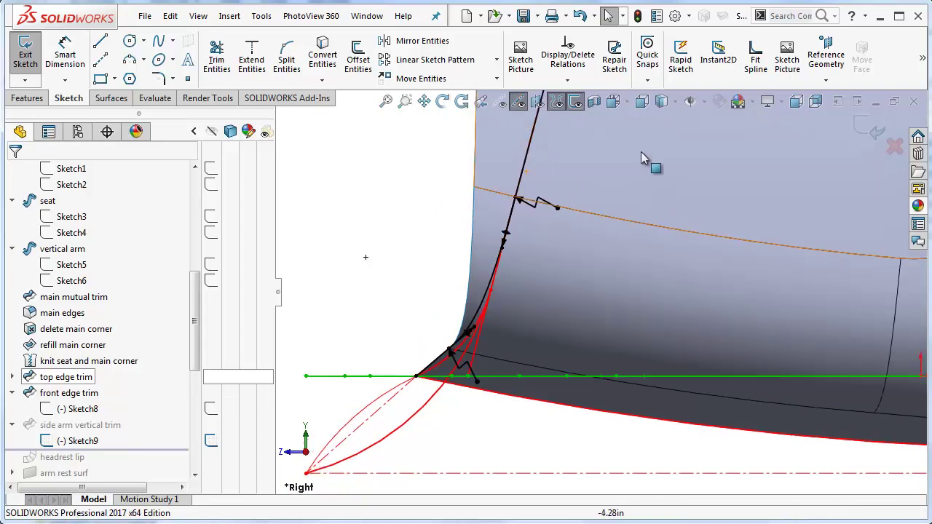
scroll(572, 306, "down", 4)
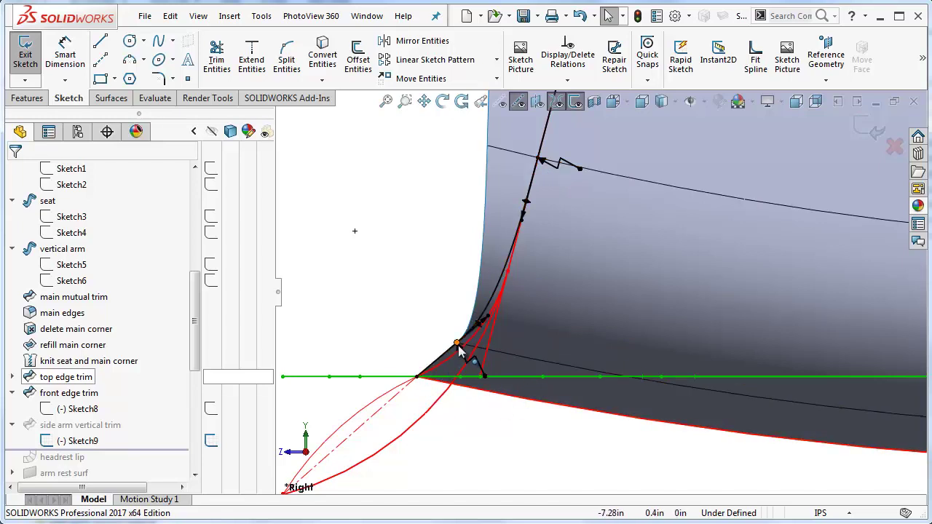
scroll(458, 351, "down", 5)
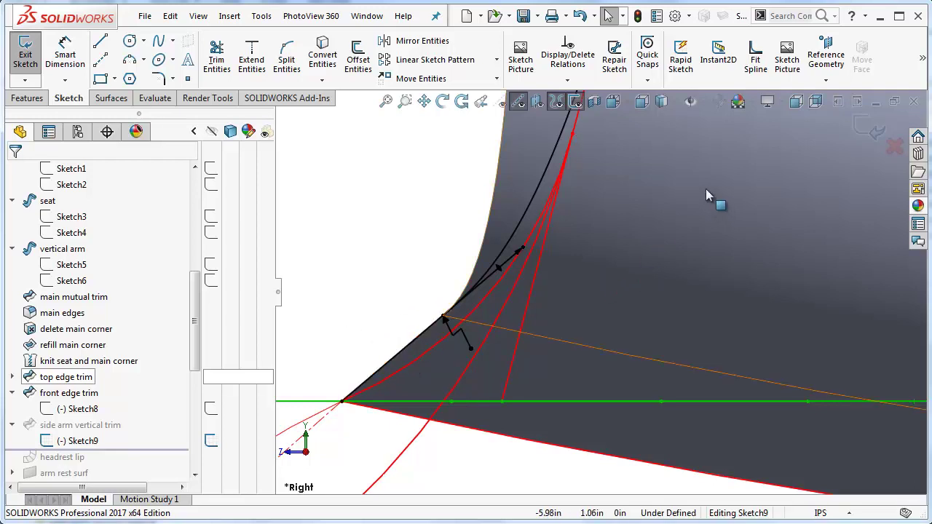
scroll(705, 189, "down", 3)
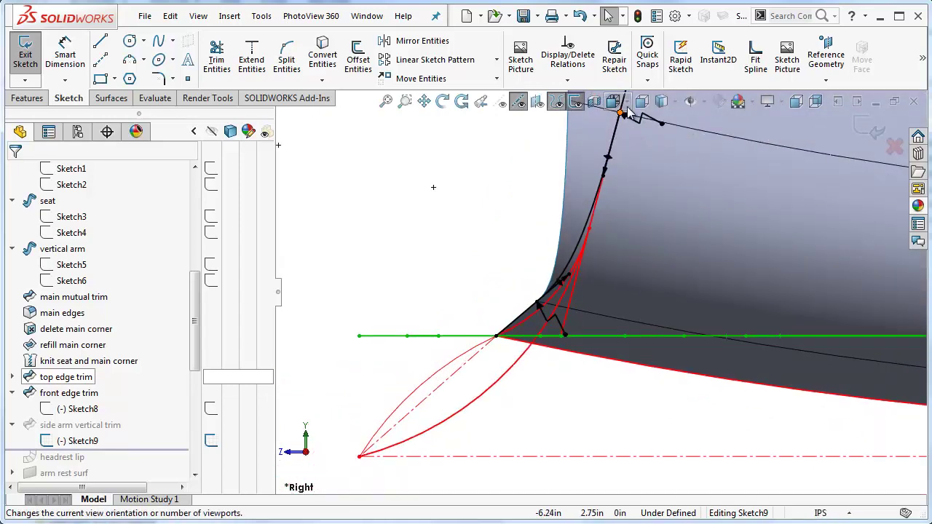
scroll(627, 109, "down", 2)
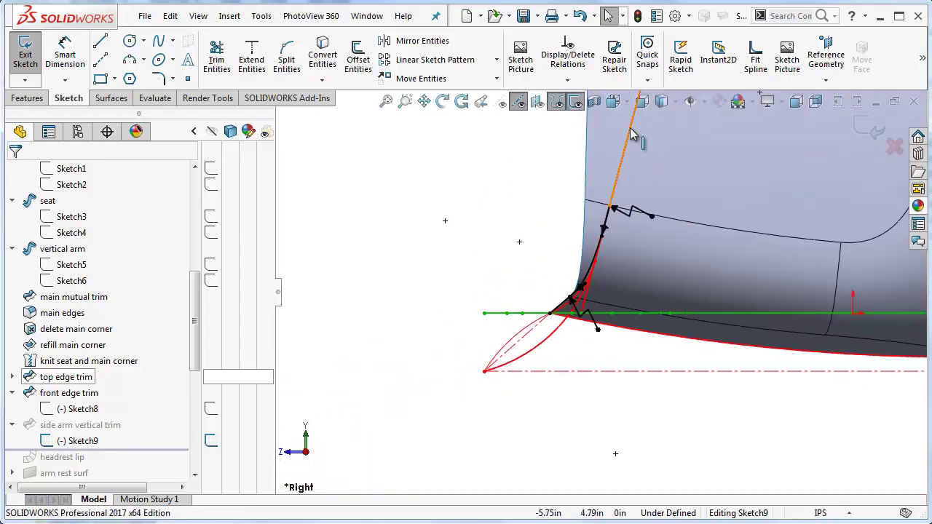
scroll(644, 218, "up", 3)
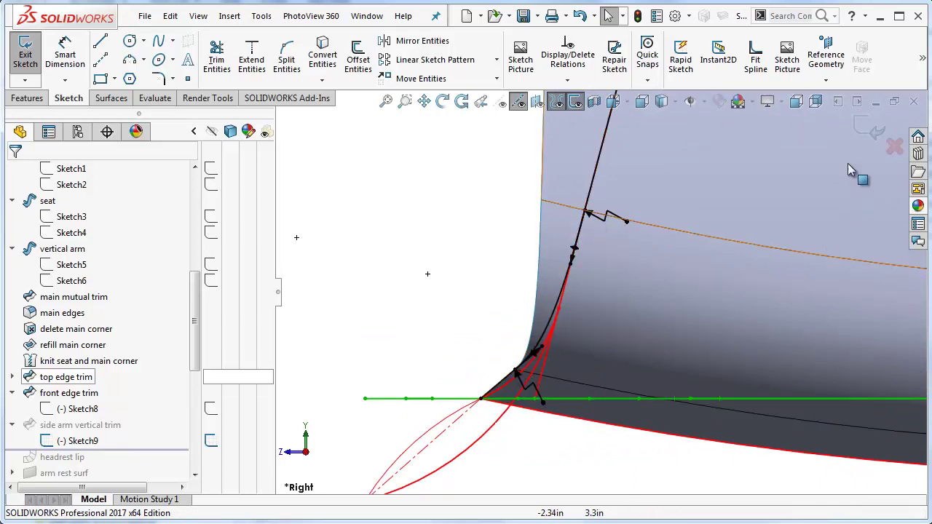
left_click(865, 126)
- Hide the sketches and inspect the trimmed front corner of the seat and arm in right and top views
scroll(761, 226, "down", 2)
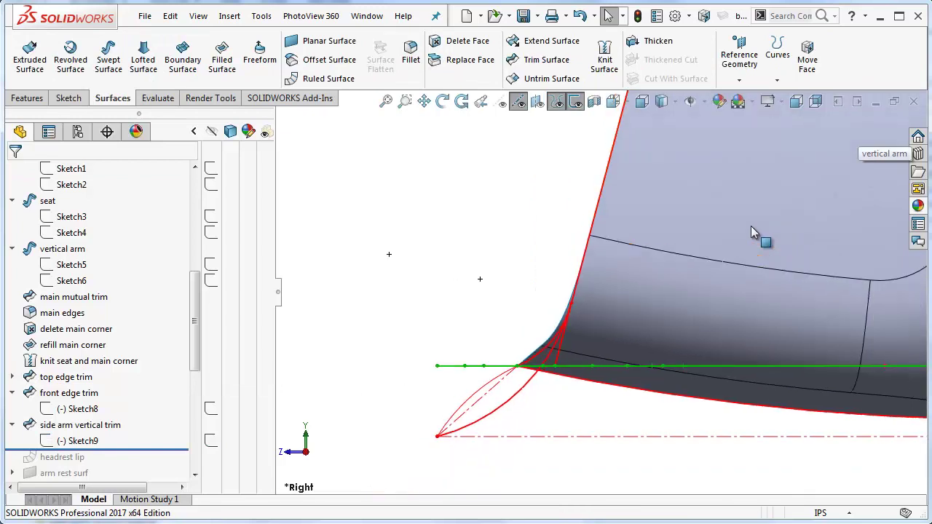
left_click(575, 106)
scroll(618, 265, "up", 2)
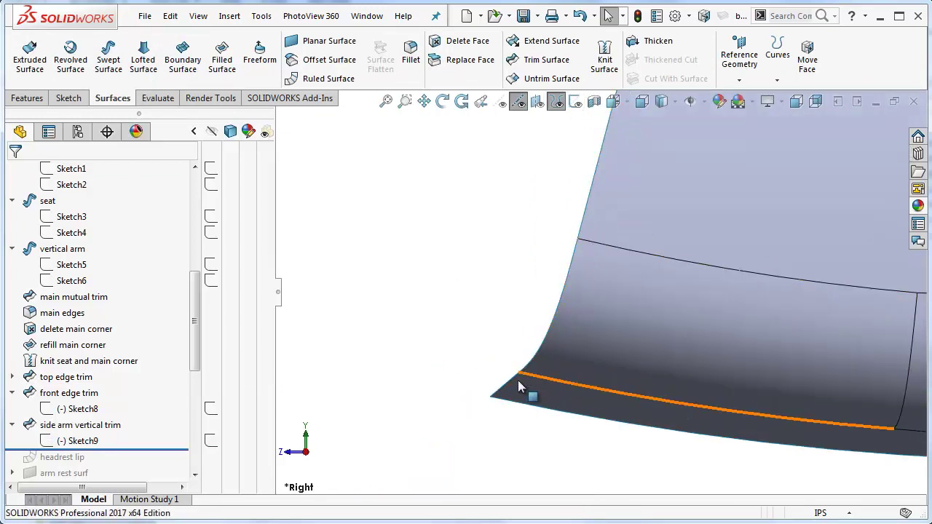
left_click(614, 102)
left_click(634, 142)
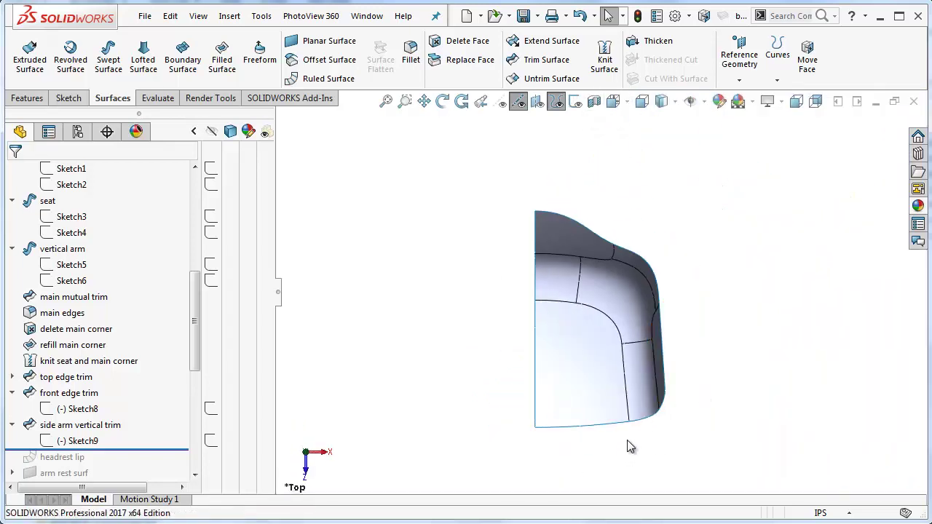
scroll(631, 447, "down", 6)
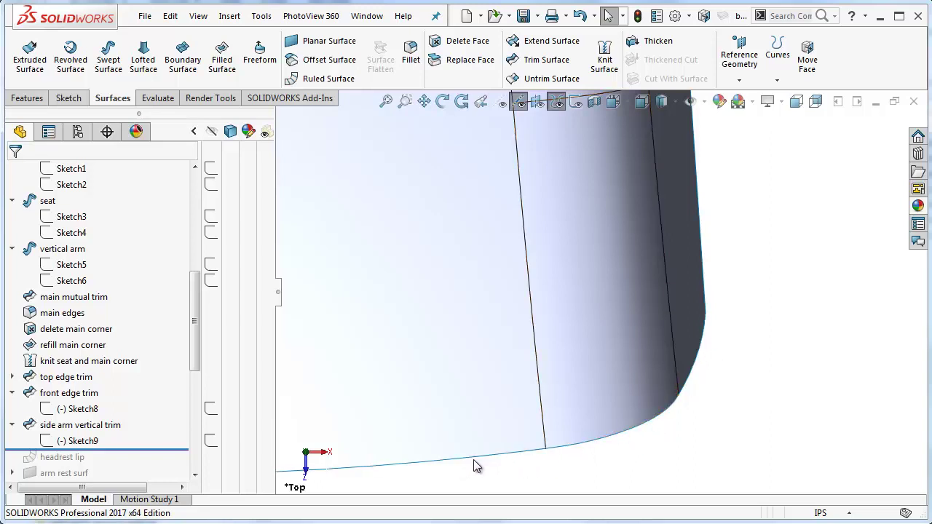
left_click(612, 101)
left_click(631, 148)
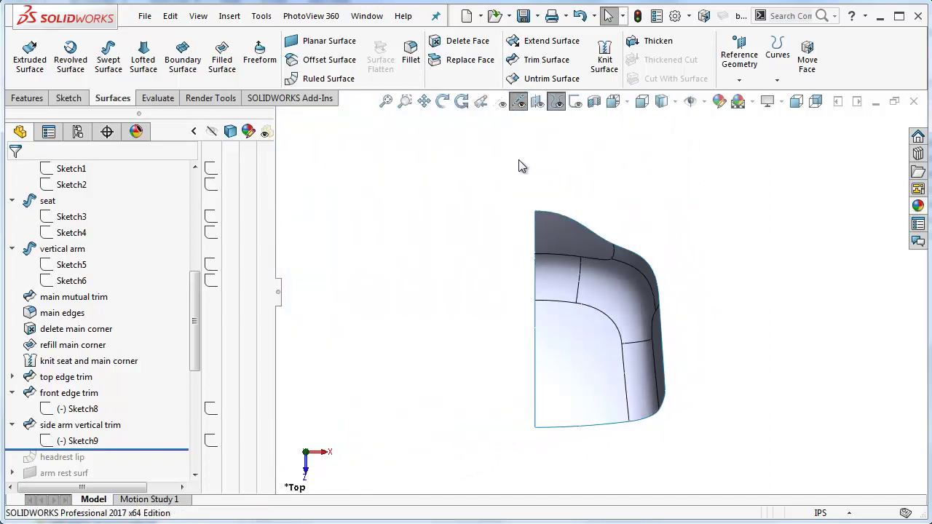
- Show the sketches and compare the trimmed back edge of the chair with the top view layout curves
left_click(575, 102)
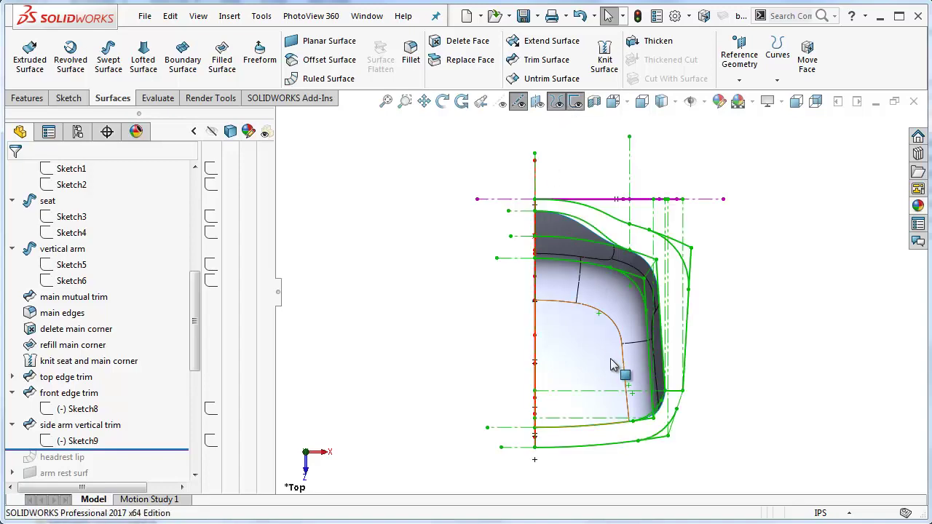
scroll(613, 254, "down", 3)
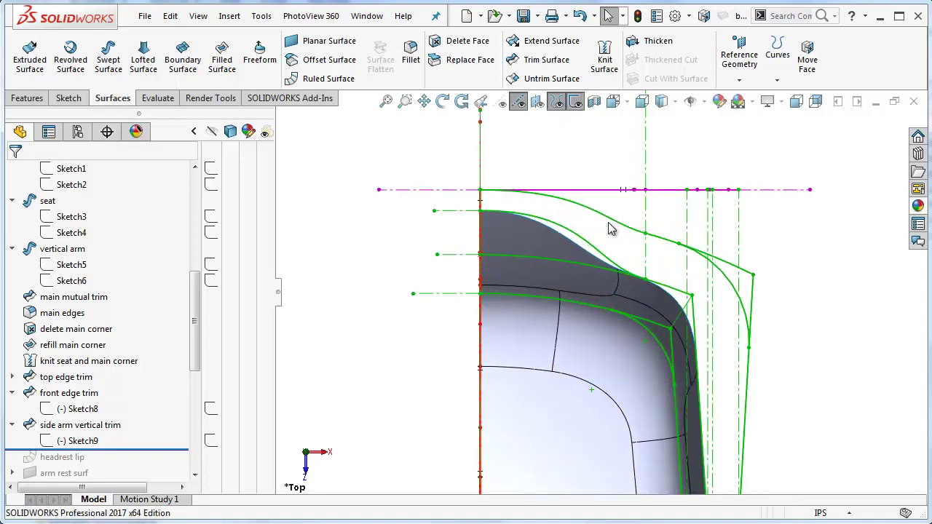
scroll(611, 229, "down", 3)
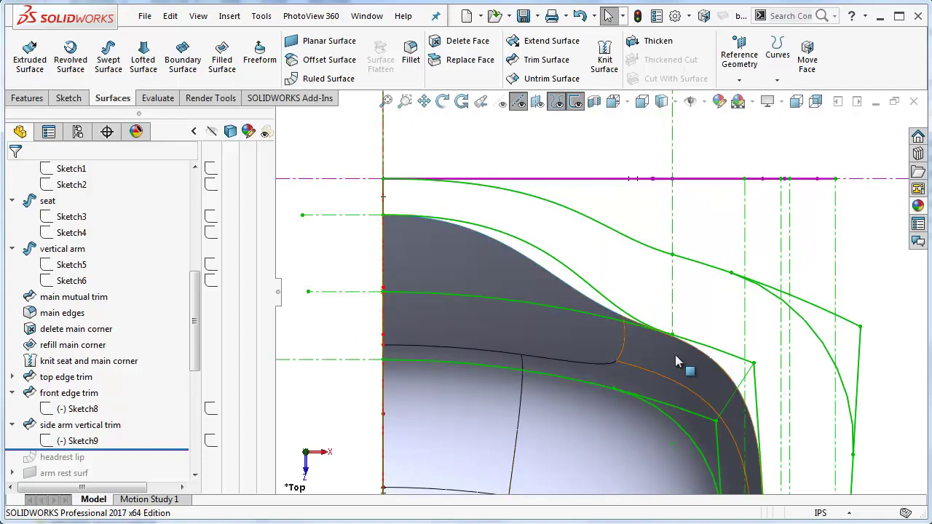
scroll(672, 351, "down", 3)
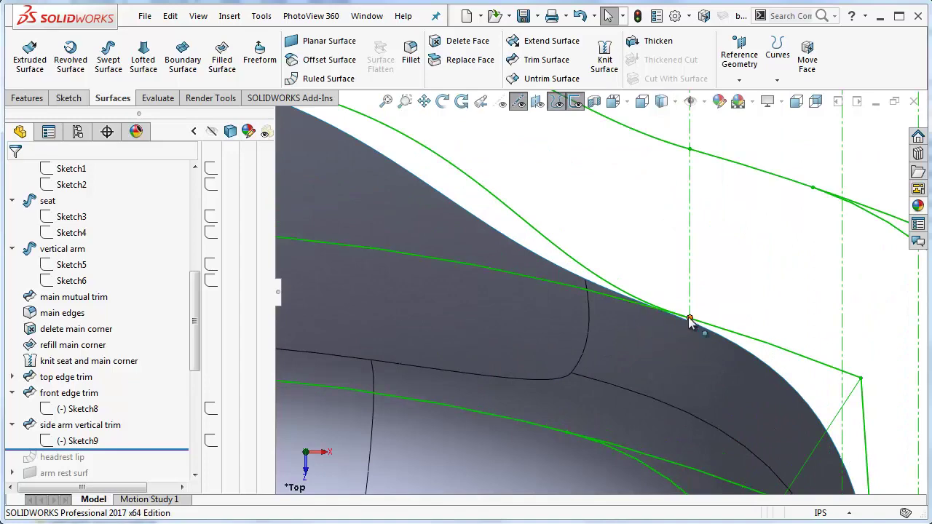
scroll(690, 323, "up", 4)
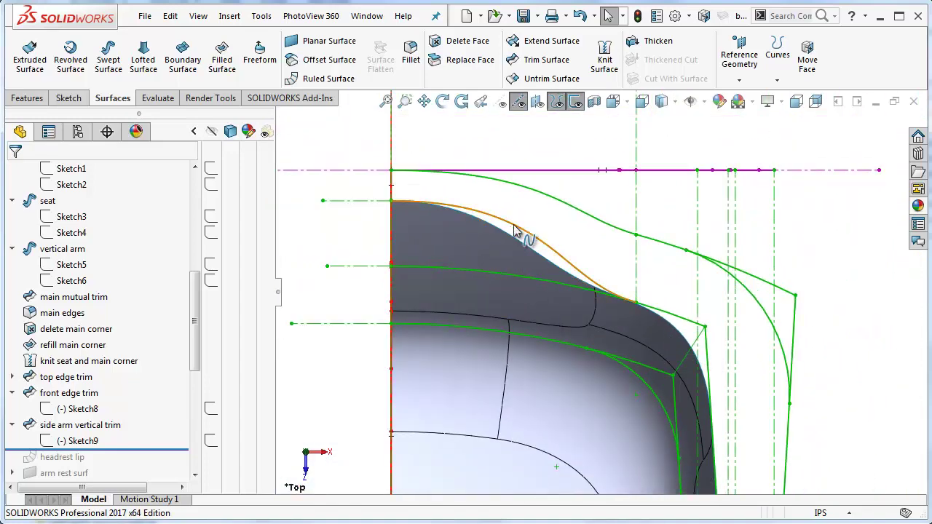
scroll(688, 460, "up", 4)
- In top view, compare the rounded front corner of the seat and arm with the top view layout curves
scroll(693, 460, "down", 2)
scroll(616, 254, "down", 3)
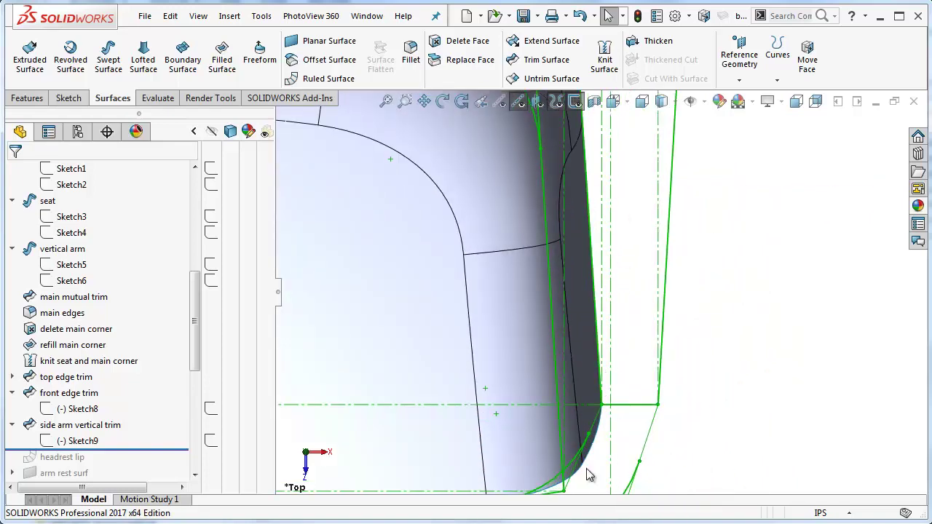
scroll(586, 455, "down", 2)
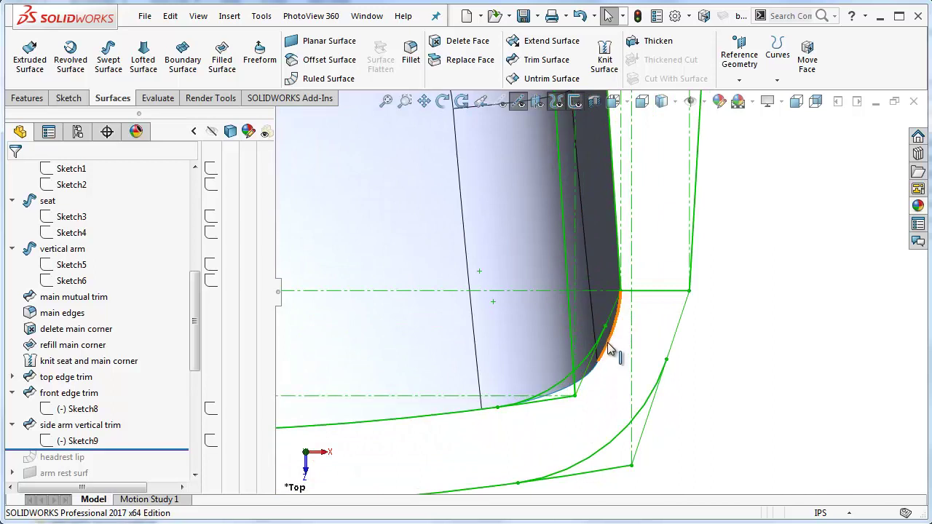
left_click(571, 393)
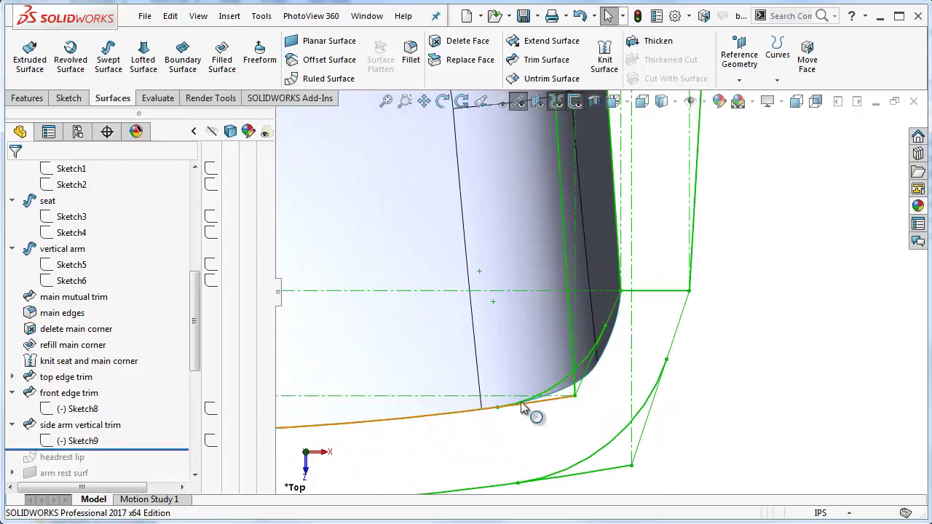
left_click(522, 401)
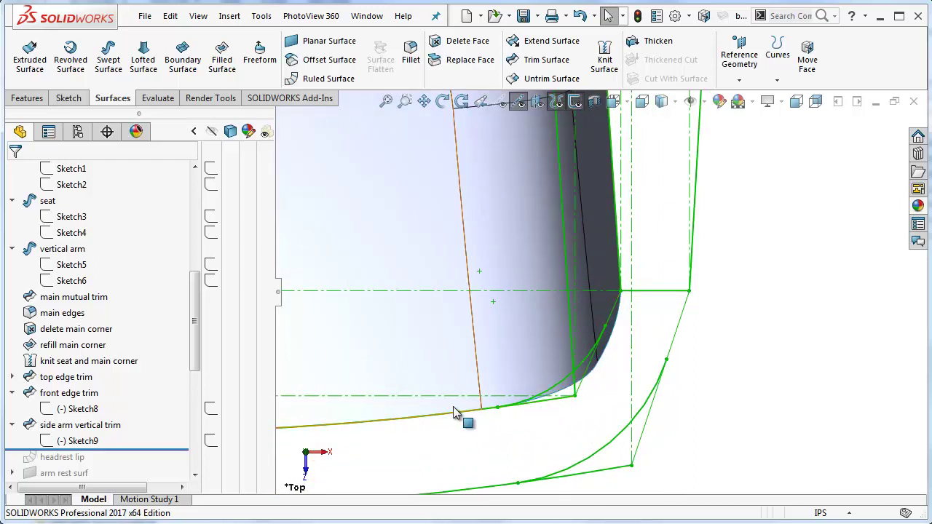
scroll(452, 413, "up", 6)
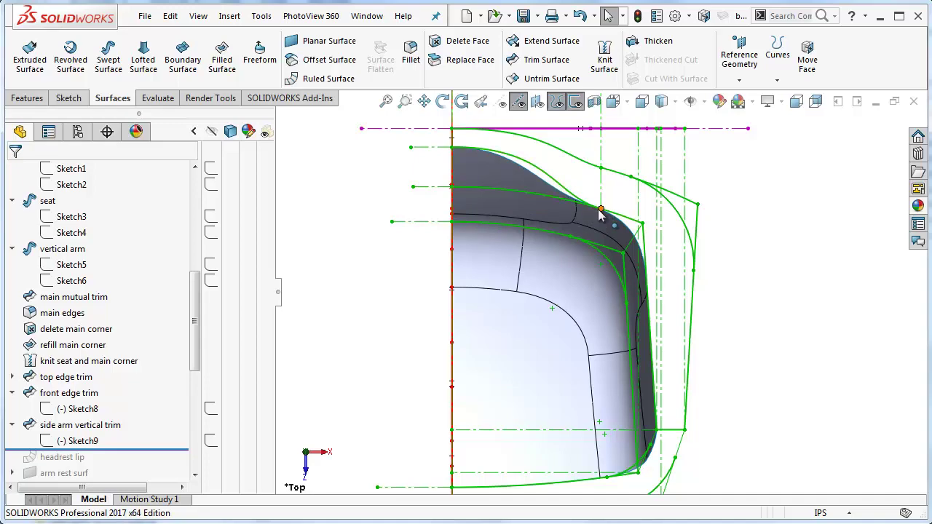
scroll(641, 335, "up", 2)
- Switch to right view and compare the arm's front edge and lower front corner with the right view layout curves
left_click(612, 100)
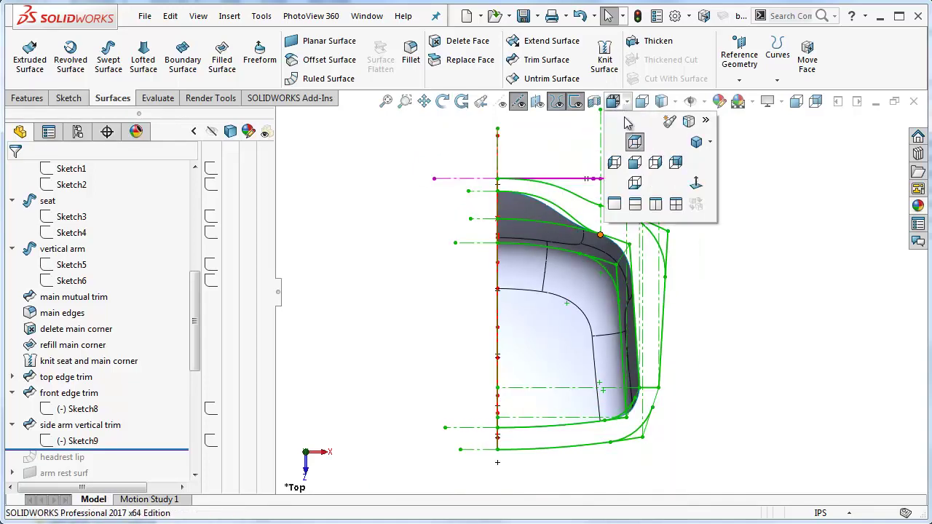
left_click(655, 163)
scroll(564, 157, "down", 5)
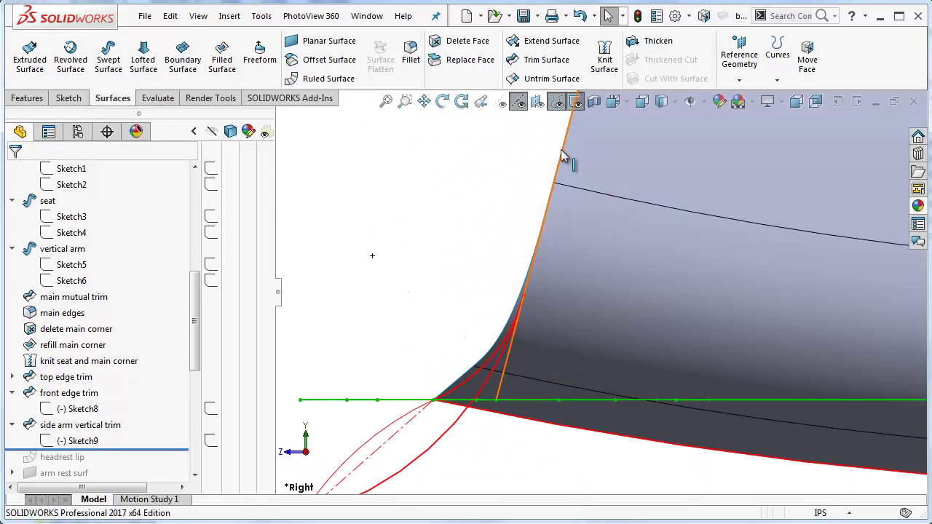
scroll(568, 270, "down", 2)
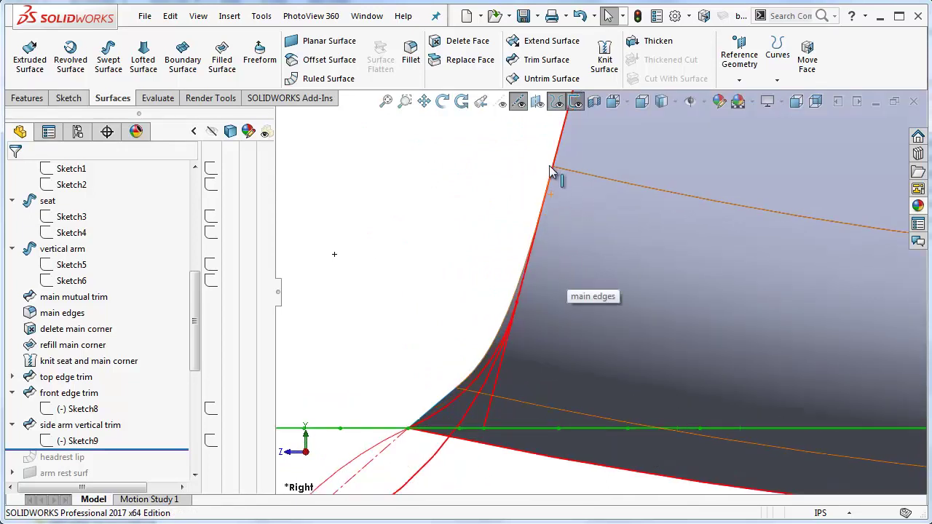
scroll(551, 171, "up", 1)
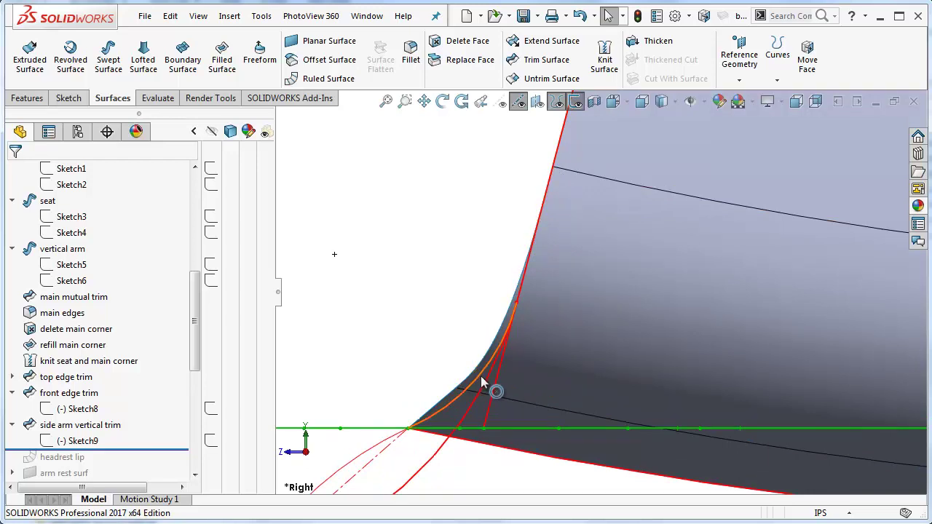
scroll(480, 382, "up", 1)
scroll(479, 381, "down", 1)
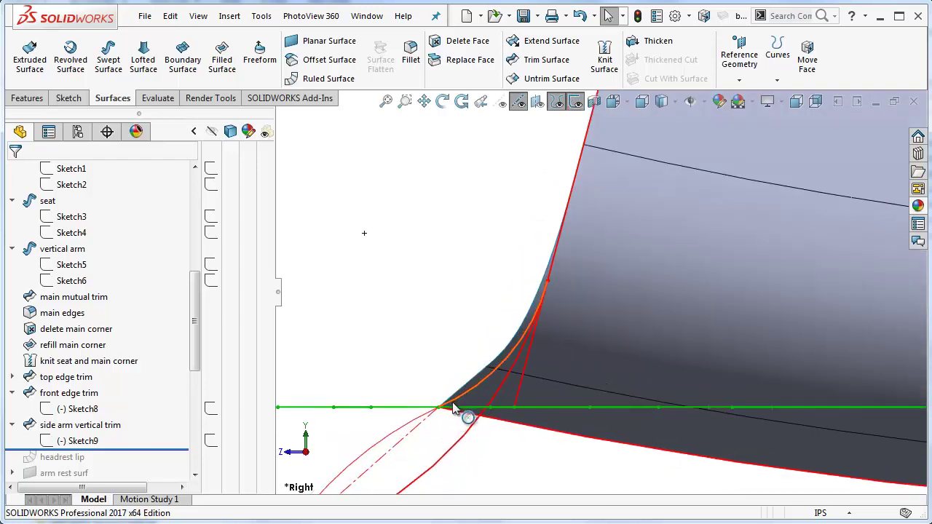
scroll(771, 307, "up", 5)
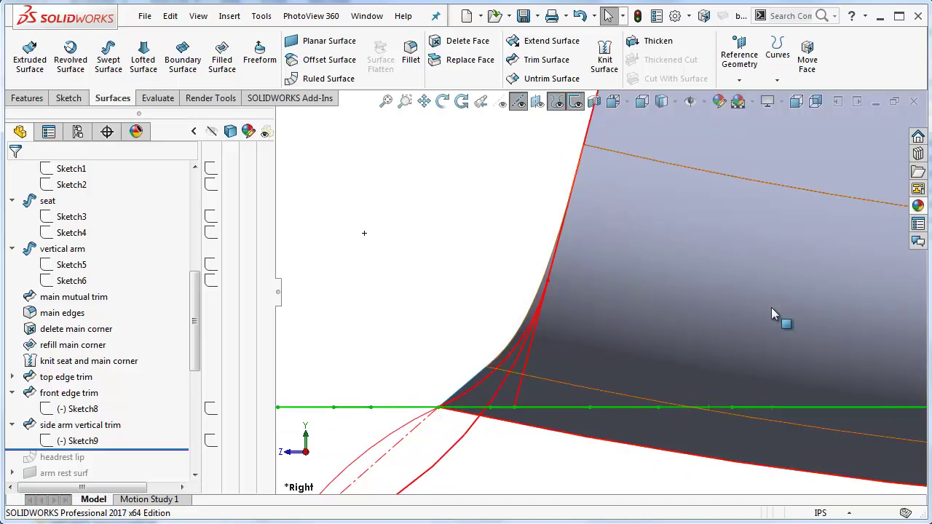
- In right view, compare the lower rear corner and the upper back edge with the right view layout curves
scroll(806, 325, "down", 4)
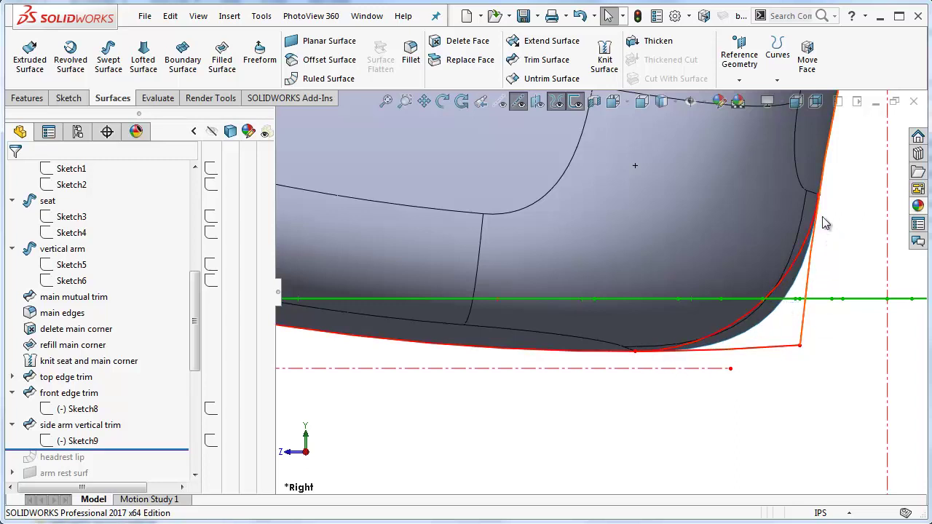
scroll(799, 211, "up", 5)
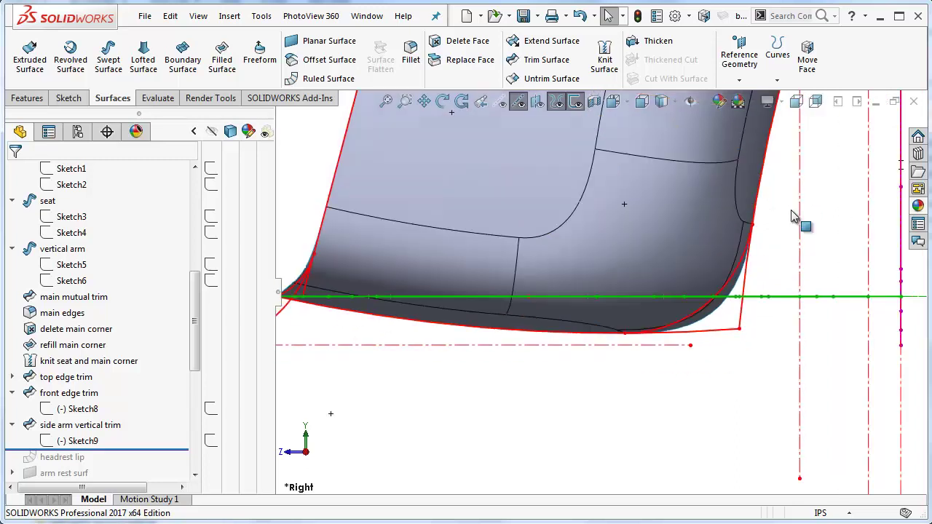
scroll(691, 160, "down", 5)
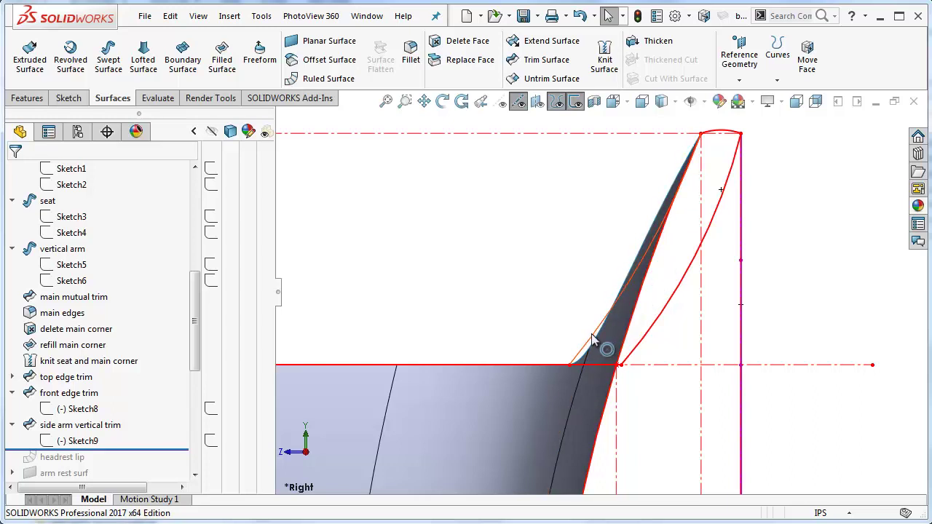
scroll(591, 340, "down", 1)
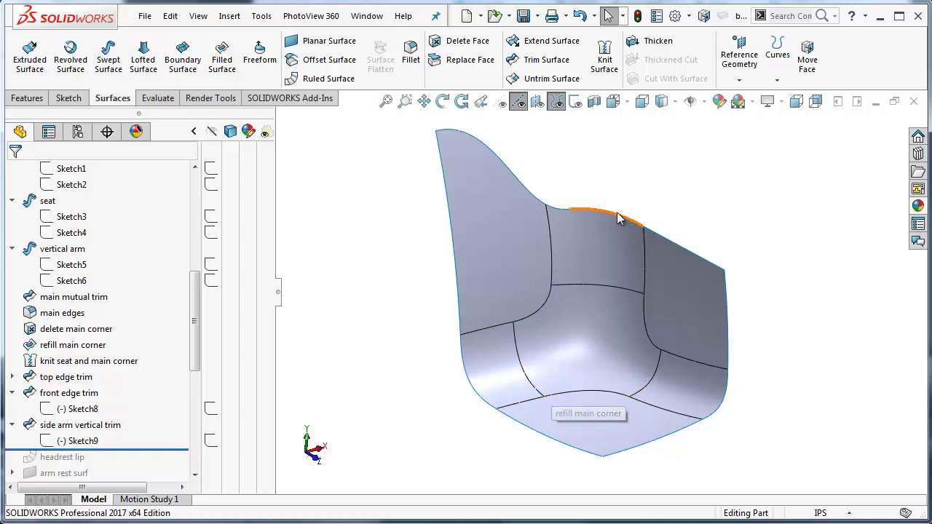
- Inspect the trimmed chair shell from several angles, checking the seat front and the top edge trim along the back
key("z")
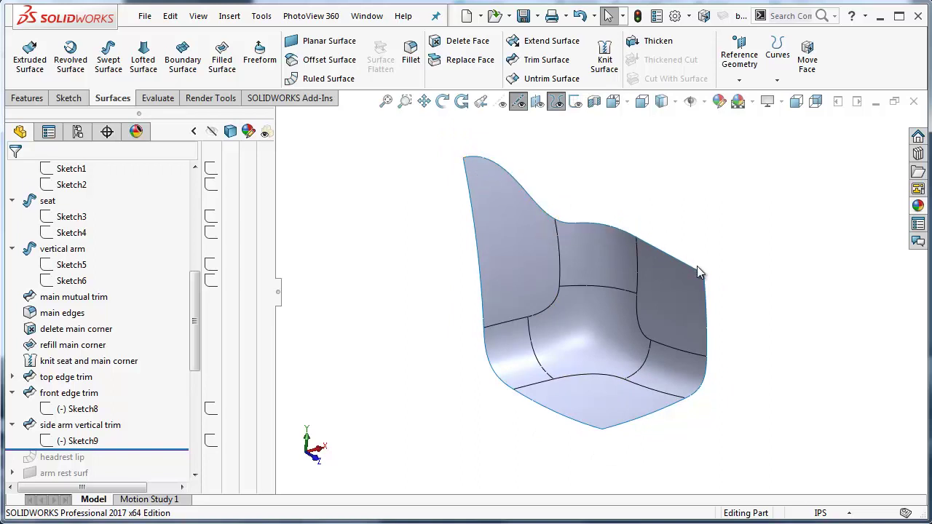
left_click(601, 431)
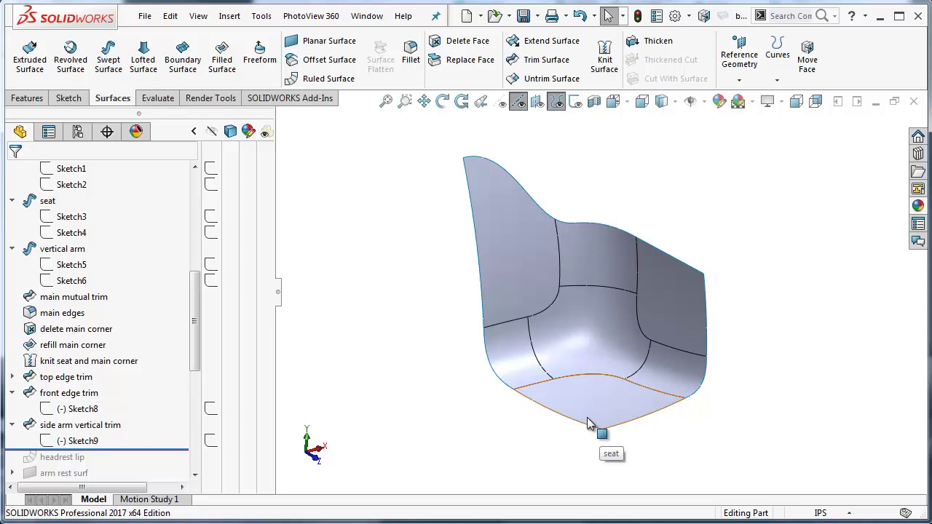
middle_click_drag(590, 424, 499, 458)
left_click(732, 190)
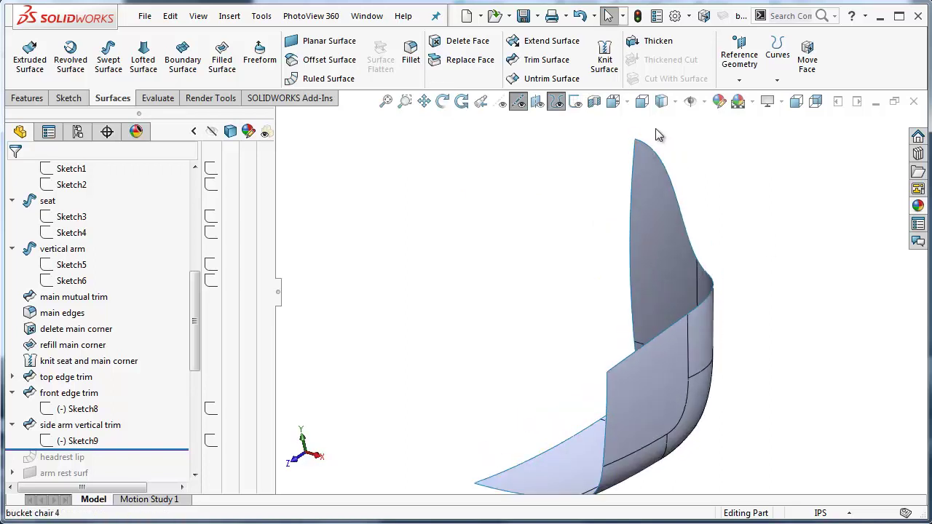
left_click(670, 188)
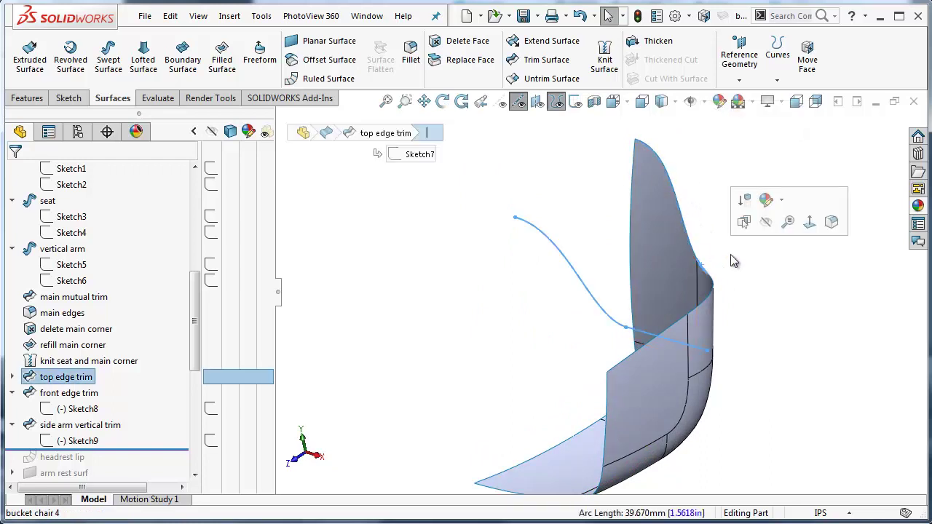
left_click(764, 278)
middle_click_drag(743, 286, 745, 265)
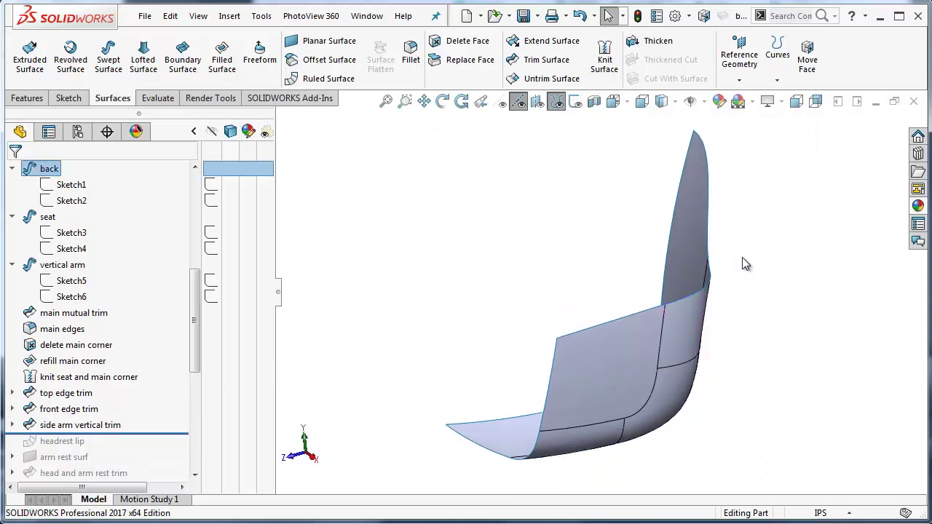
middle_click_drag(741, 257, 779, 291)
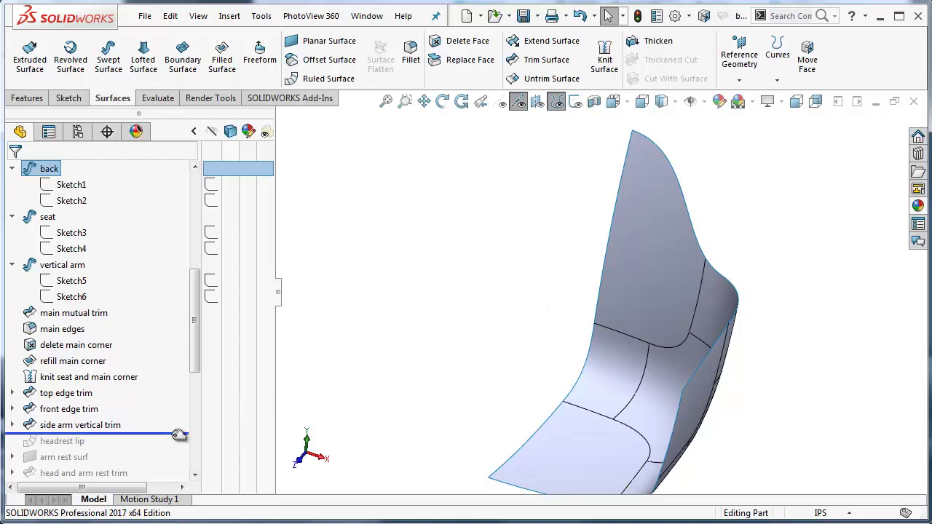
- Roll the history forward past the headrest lip feature and inspect the lip from the front and side
left_click_drag(179, 435, 175, 448)
middle_click_drag(496, 319, 682, 202)
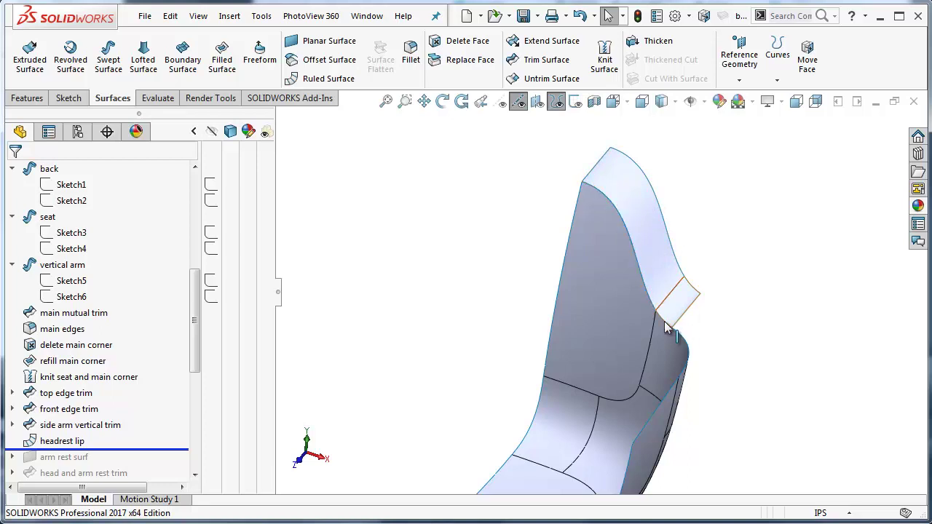
middle_click_drag(645, 328, 658, 206)
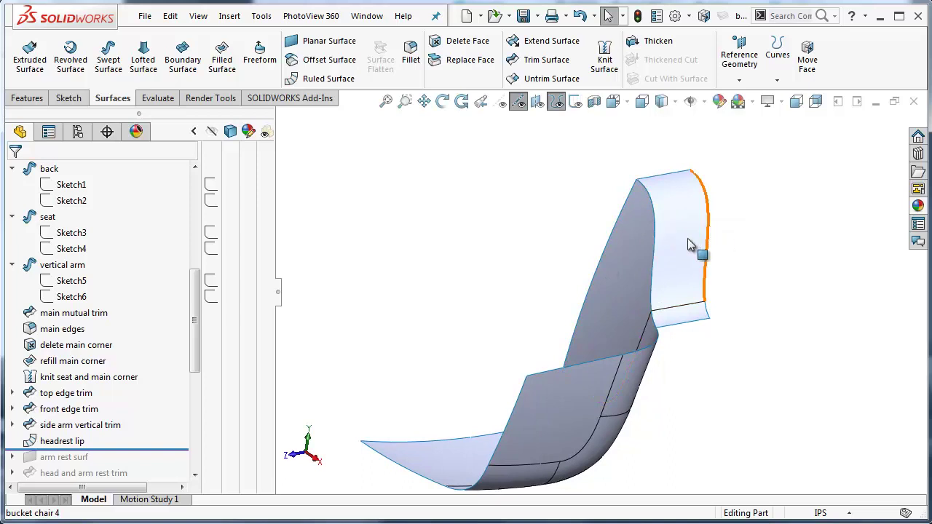
scroll(523, 321, "up", 2)
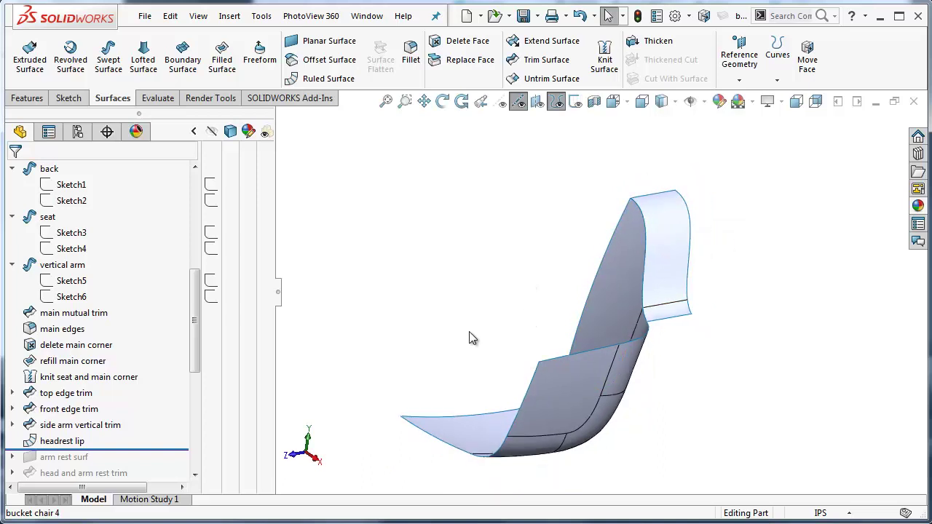
- Open the headrest lip feature for editing, examine its type, distance, reference direction and edge selection, and close it
right_click(69, 441)
left_click(86, 320)
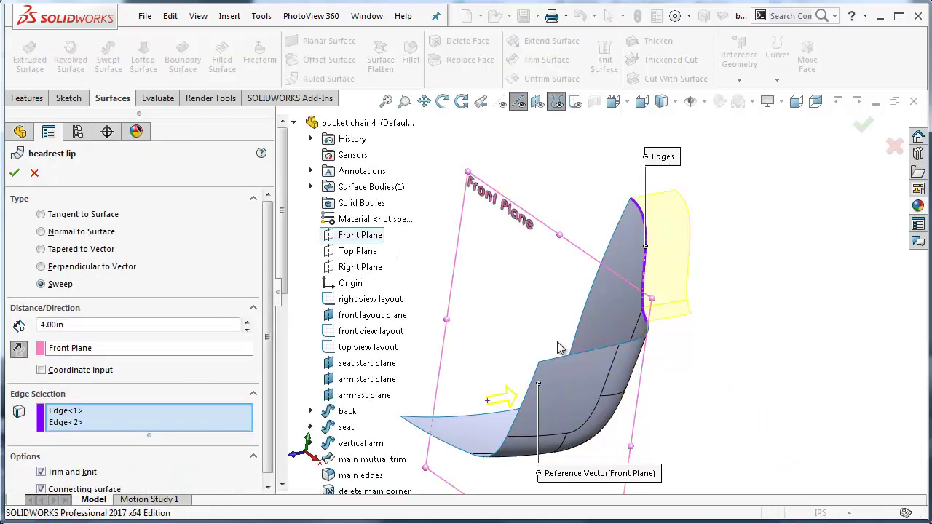
middle_click_drag(563, 348, 529, 252)
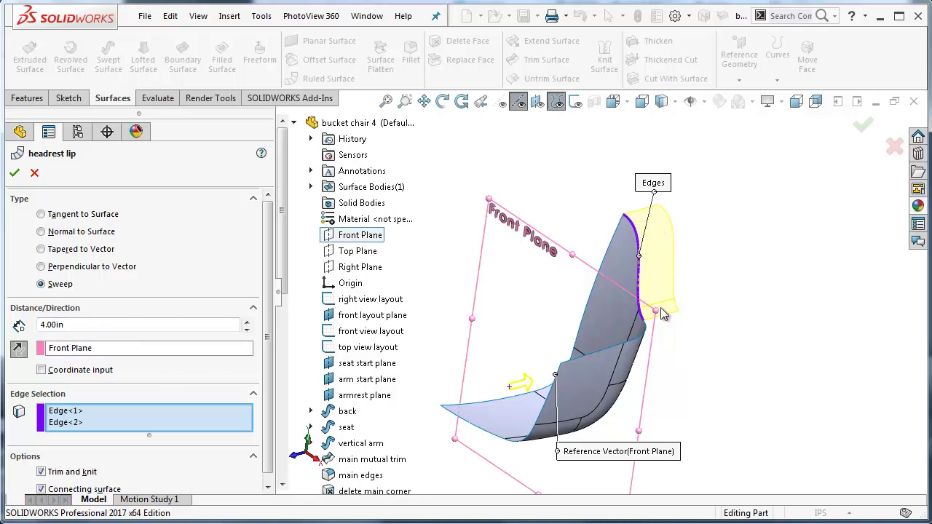
key("Return")
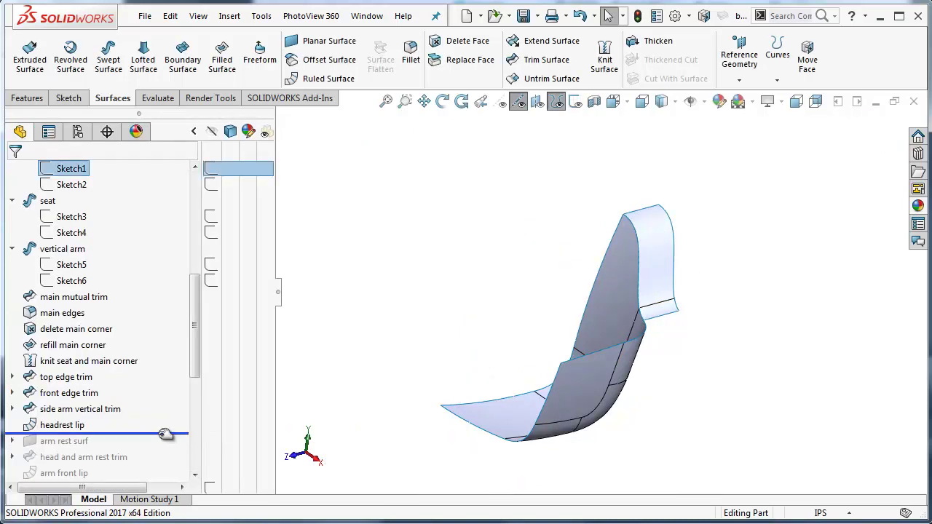
- Roll the history forward past the arm rest surf feature and inspect the armrest surface from the side
left_click_drag(166, 432, 166, 443)
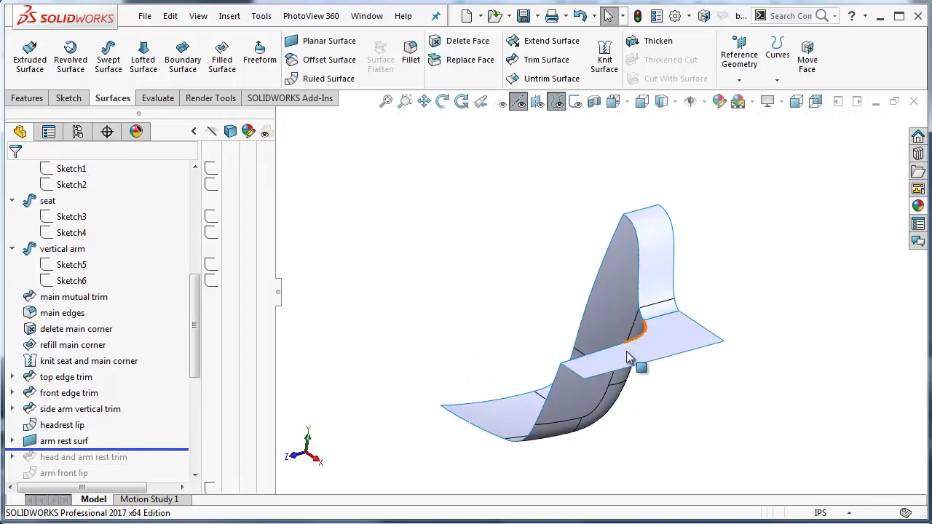
mouse_move(594, 370)
middle_mouse_down()
mouse_move(586, 308)
mouse_move(565, 312)
mouse_move(594, 380)
middle_mouse_up()
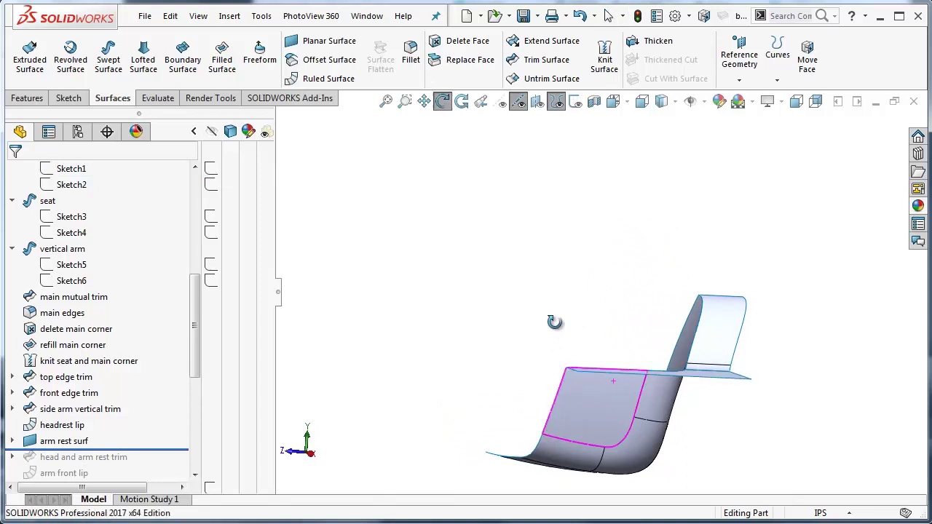
middle_click_drag(555, 318, 610, 181)
- In top view, show the layout sketches and compare the armrest surface and headrest lip with their curves
left_click(613, 101)
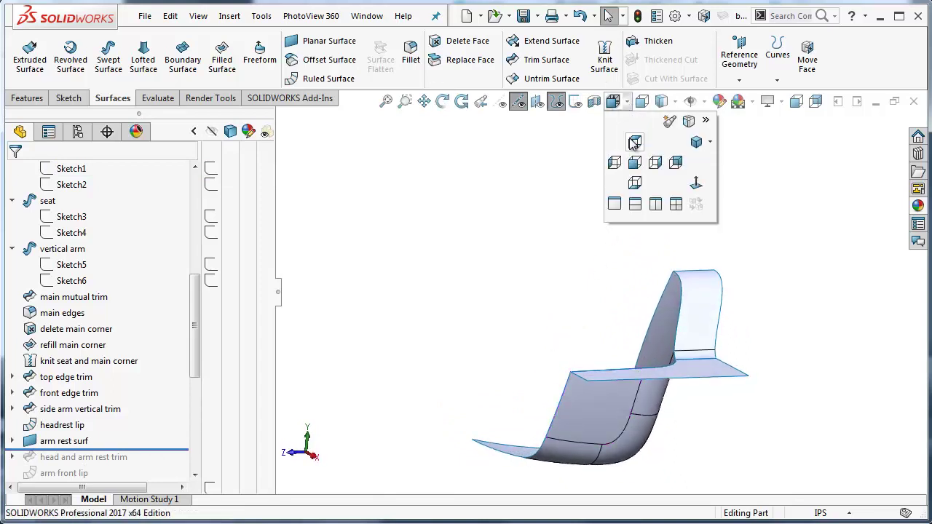
left_click(695, 146)
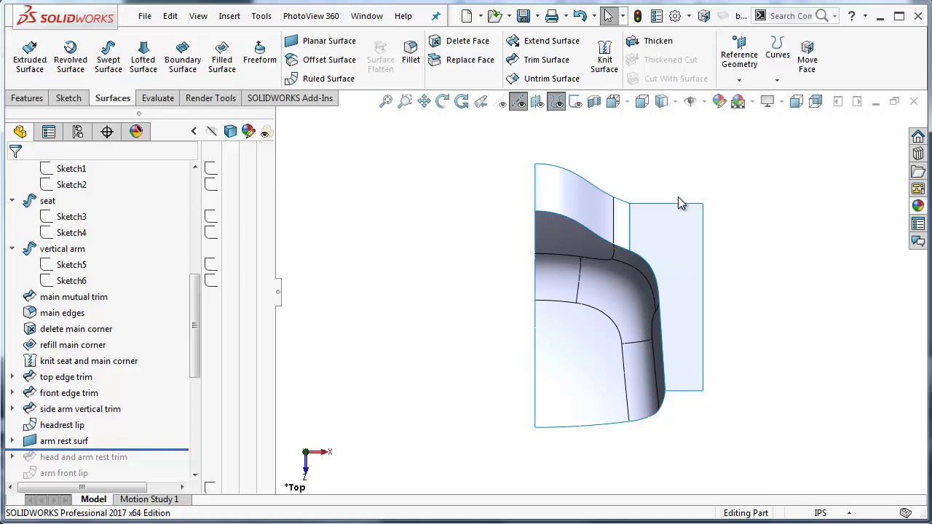
left_click(576, 101)
scroll(647, 279, "down", 1)
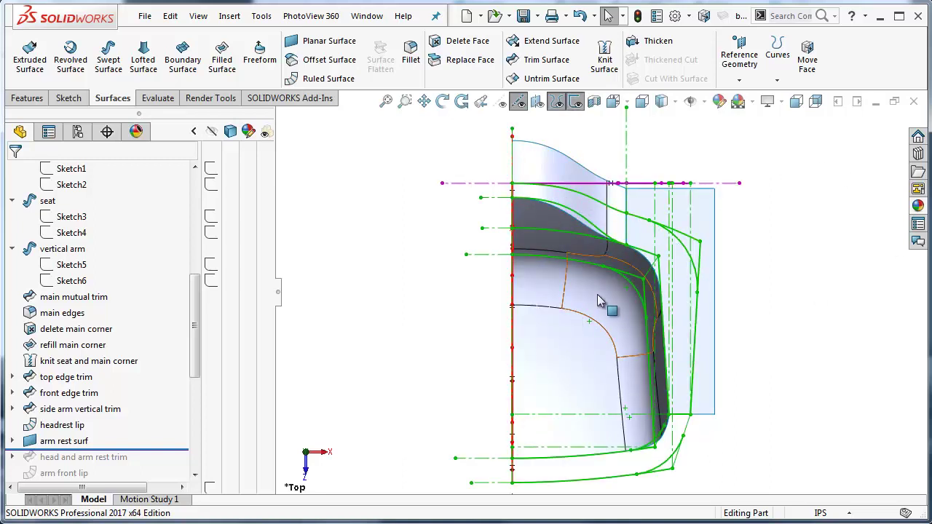
scroll(562, 210, "down", 3)
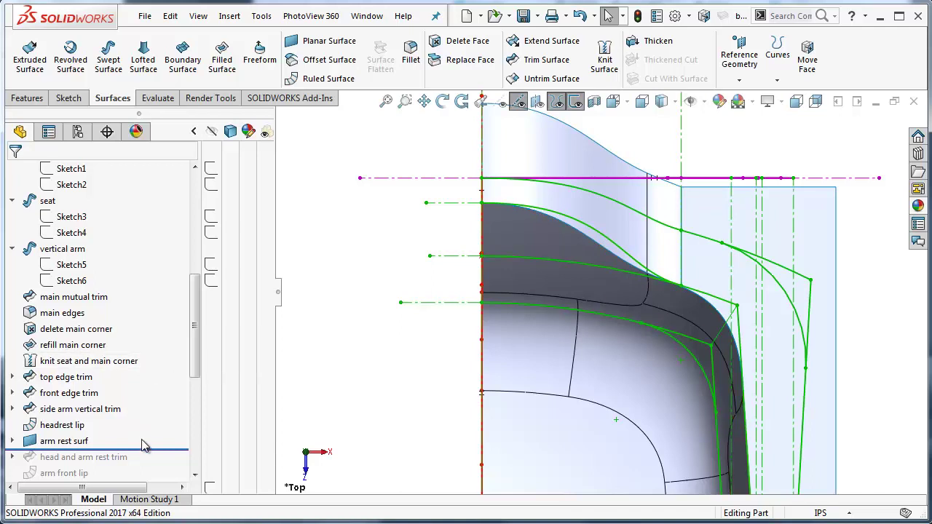
- Roll the history forward past the head and arm rest trim and open its Sketch33 for editing
left_click_drag(155, 450, 153, 463)
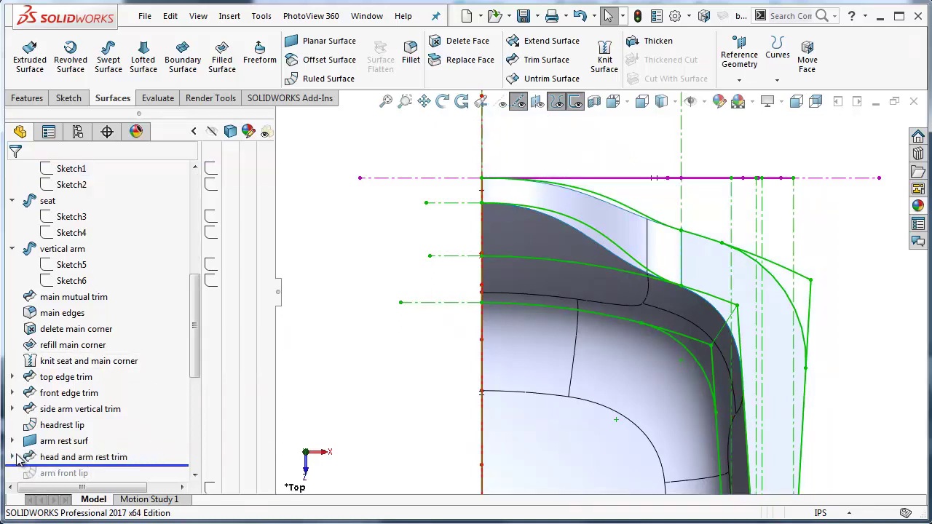
left_click(13, 457)
right_click(49, 474)
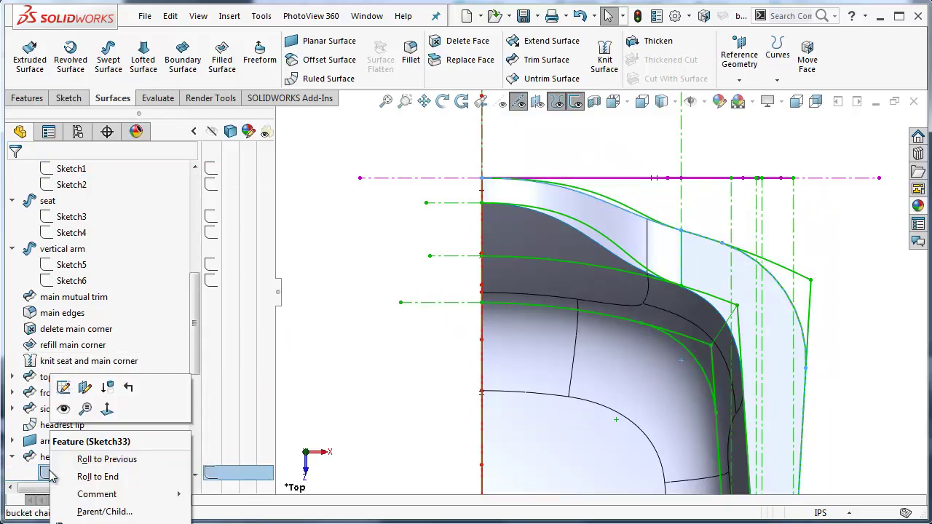
left_click(63, 388)
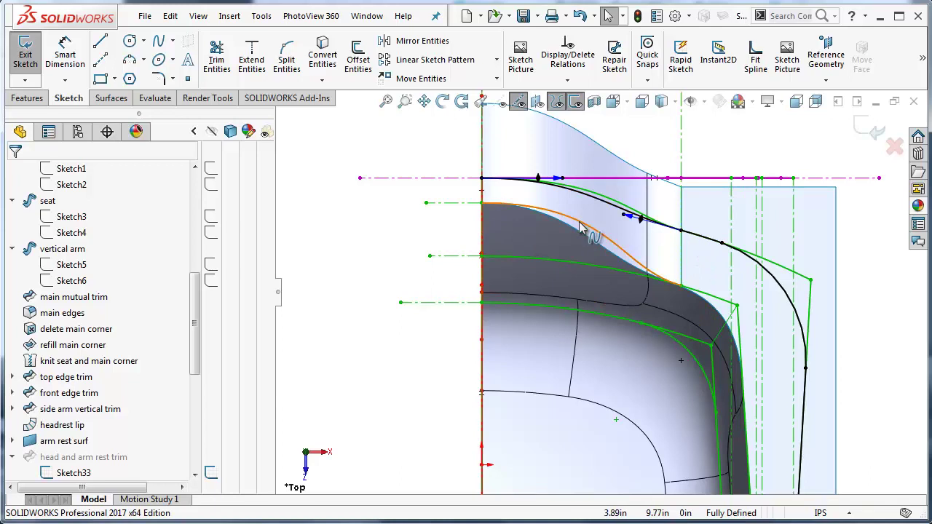
- Examine Sketch33's trim profile along the headrest and armrest, exit the sketch and inspect the trimmed lips with the layout sketches hidden
scroll(574, 203, "down", 2)
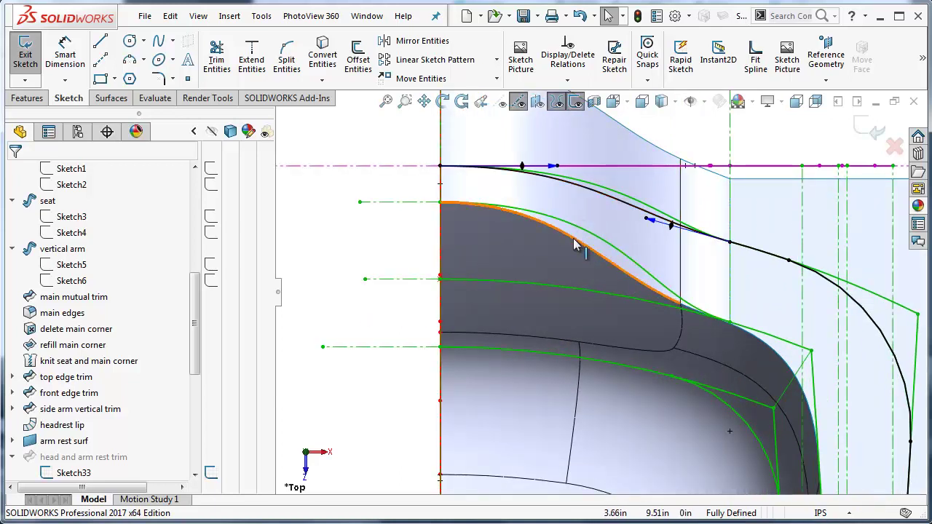
scroll(768, 419, "up", 3)
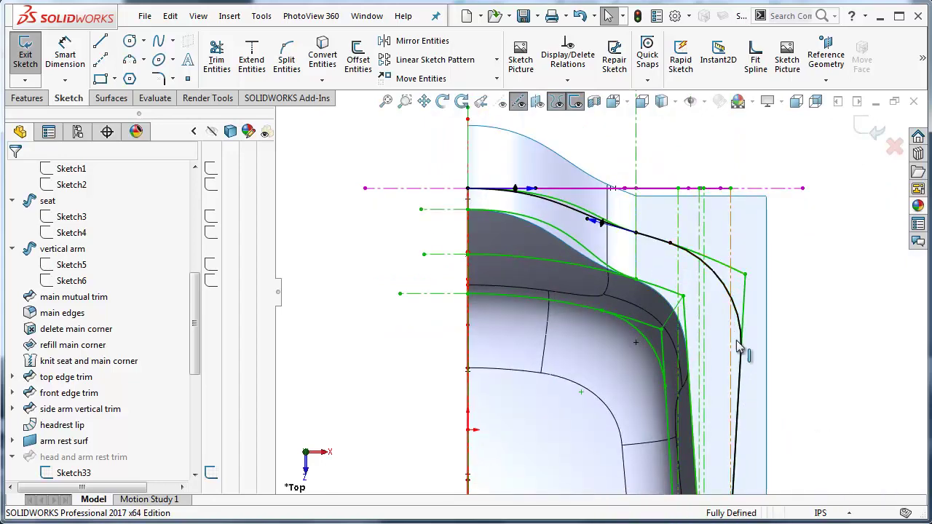
scroll(685, 470, "up", 3)
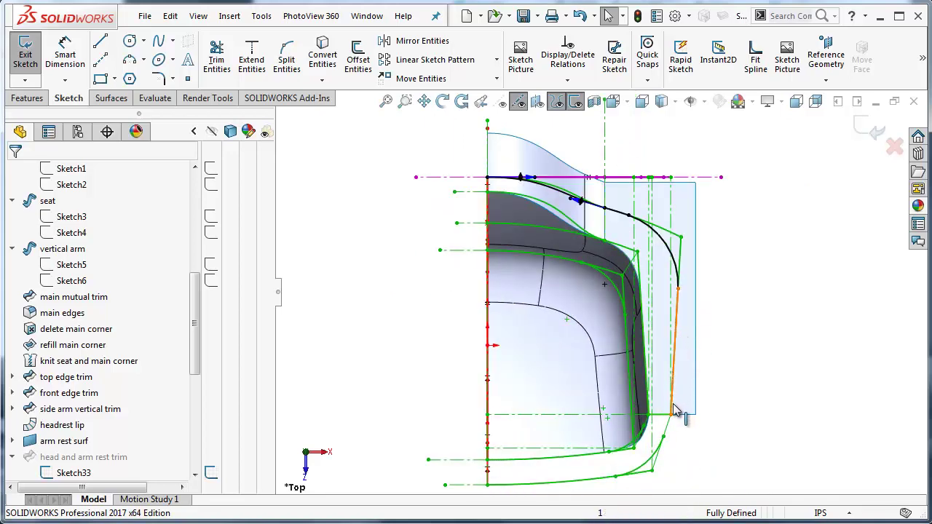
left_click(876, 129)
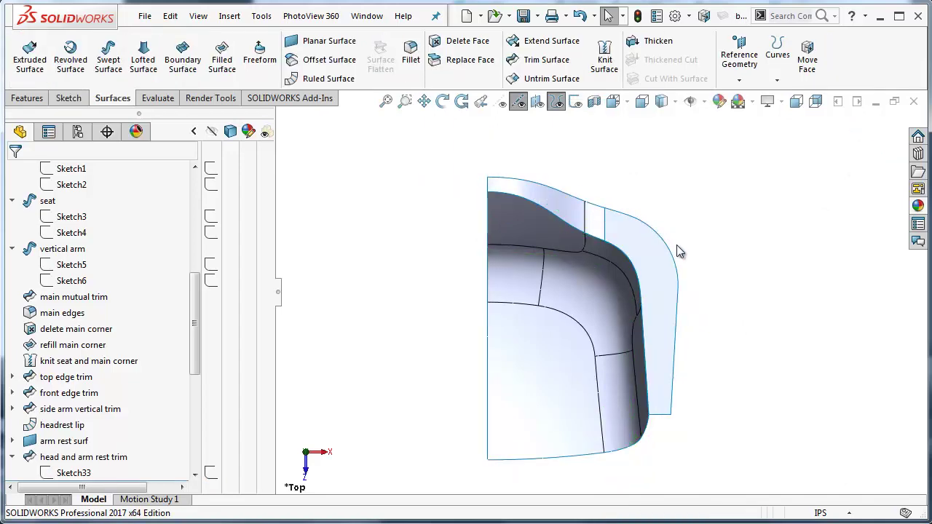
middle_click_drag(676, 413, 552, 233)
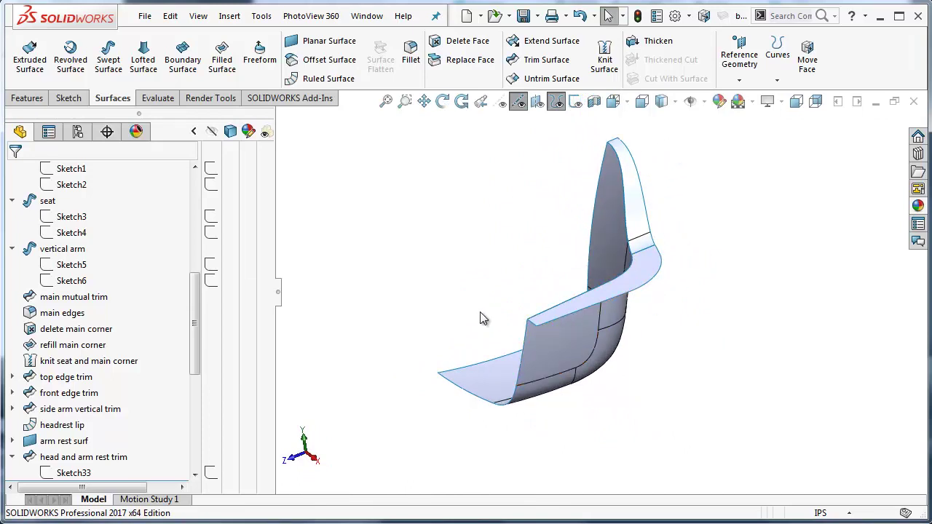
scroll(483, 313, "down", 2)
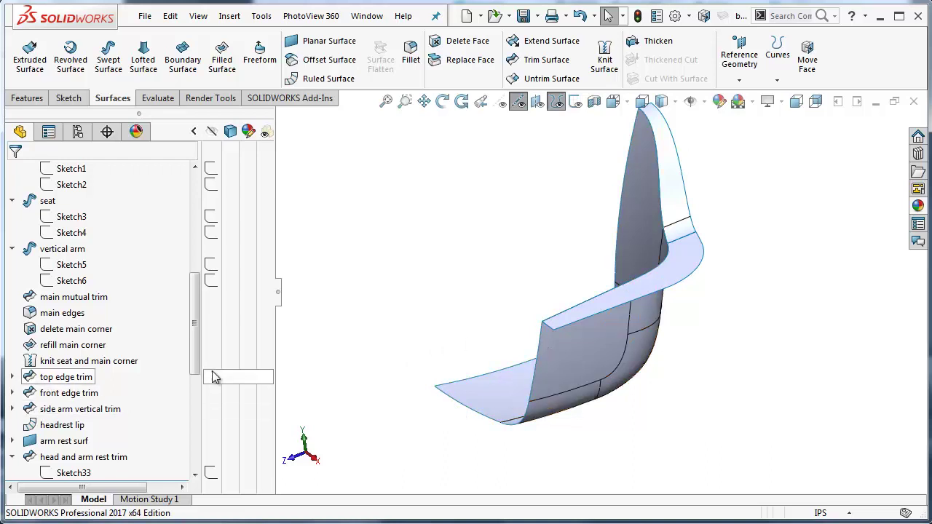
- Create a Sweep-type ruled surface from the arm's front vertical edge, 4.00 in long with Right Plane as reference, and inspect it
left_click_drag(196, 366, 203, 396)
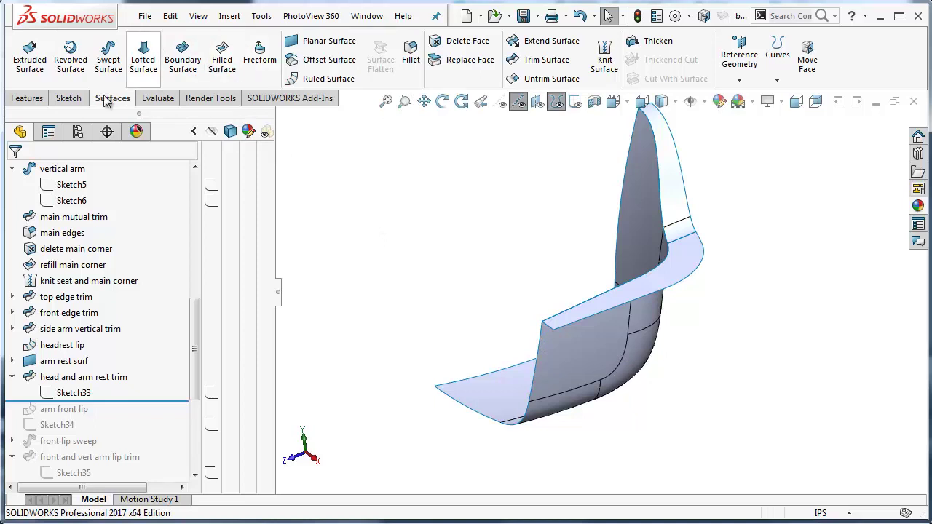
left_click(308, 79)
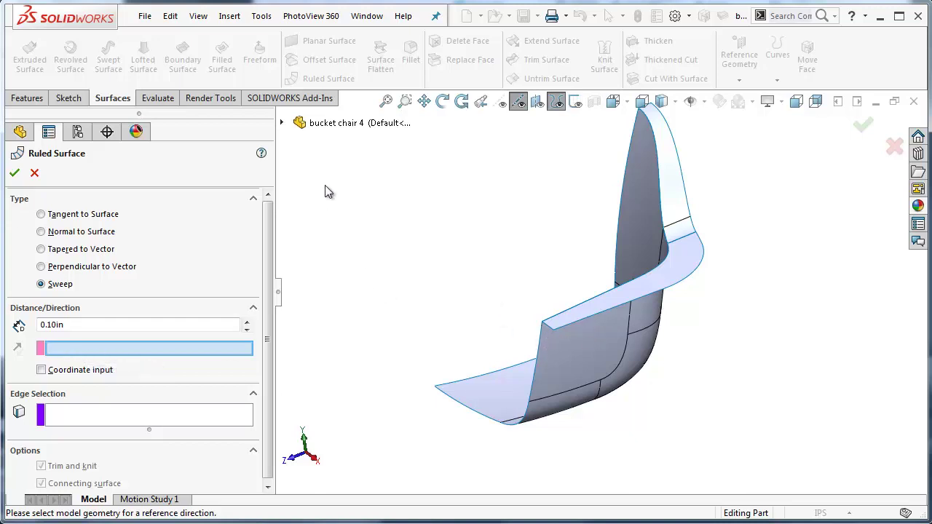
left_click(283, 124)
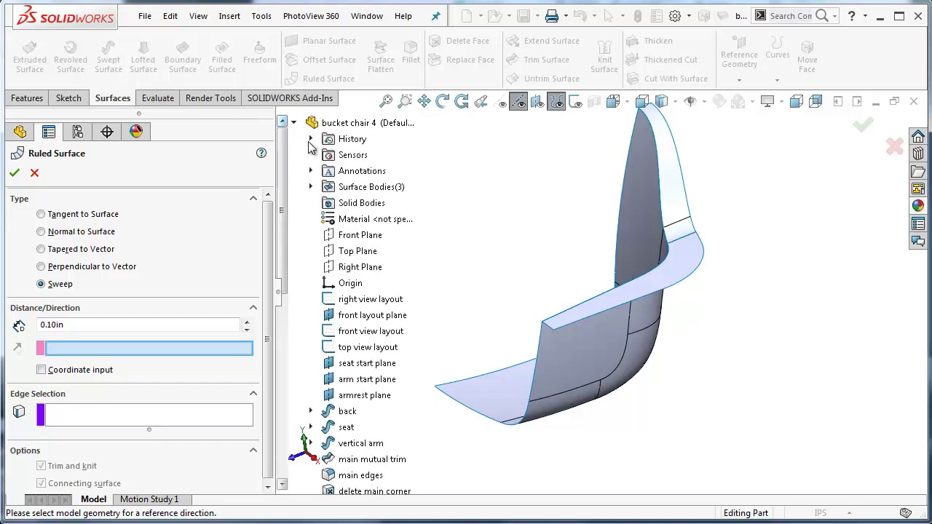
left_click(360, 266)
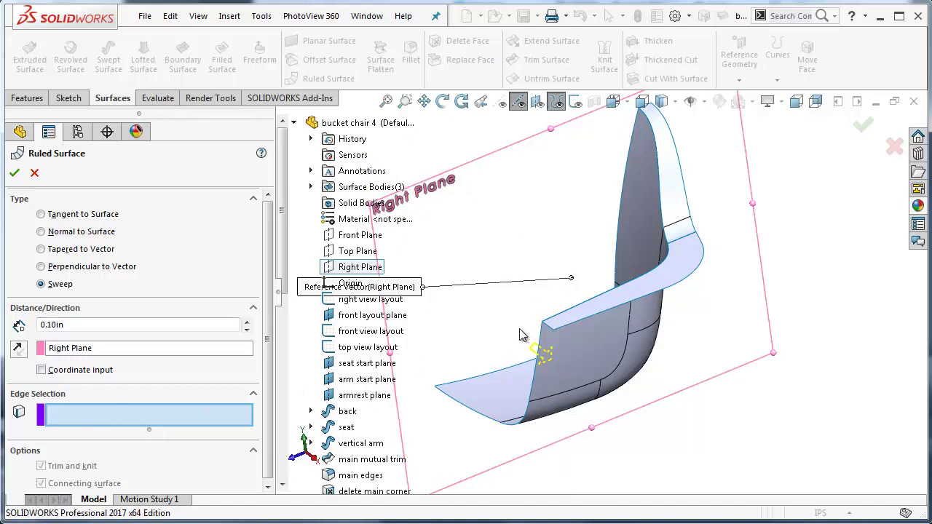
left_click(540, 334)
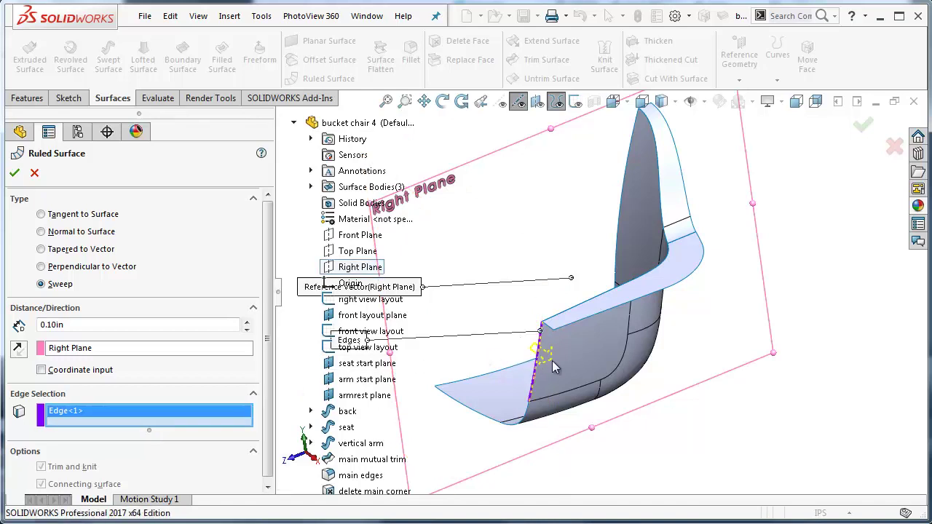
left_click_drag(93, 330, 31, 325)
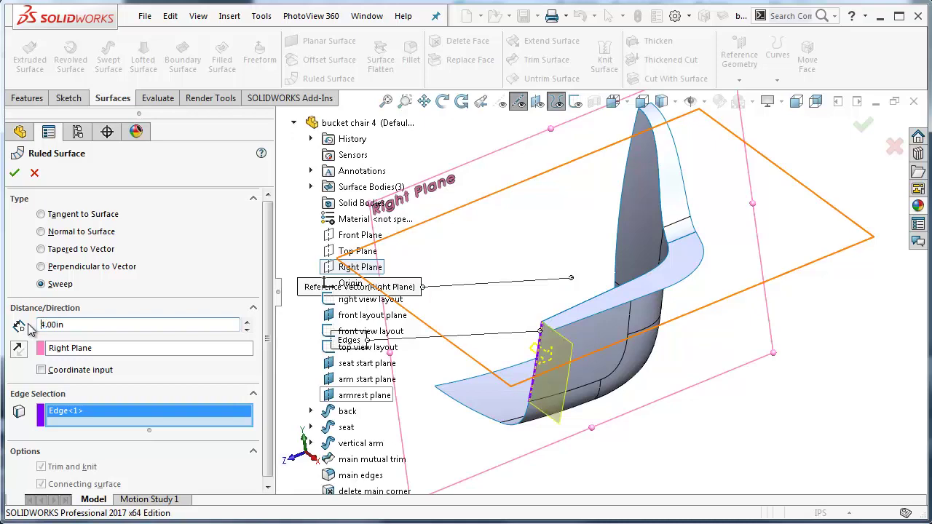
left_click(13, 174)
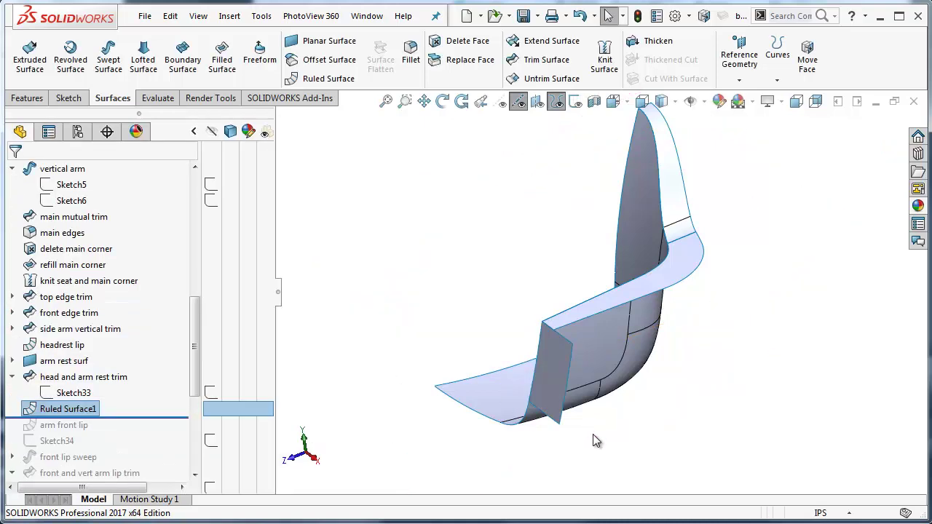
middle_click_drag(594, 434, 622, 442)
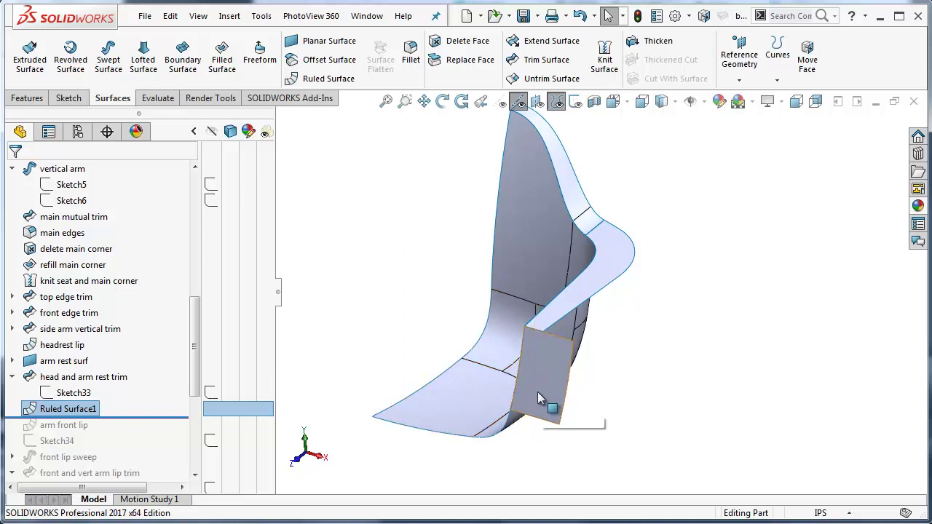
middle_click_drag(538, 399, 519, 380)
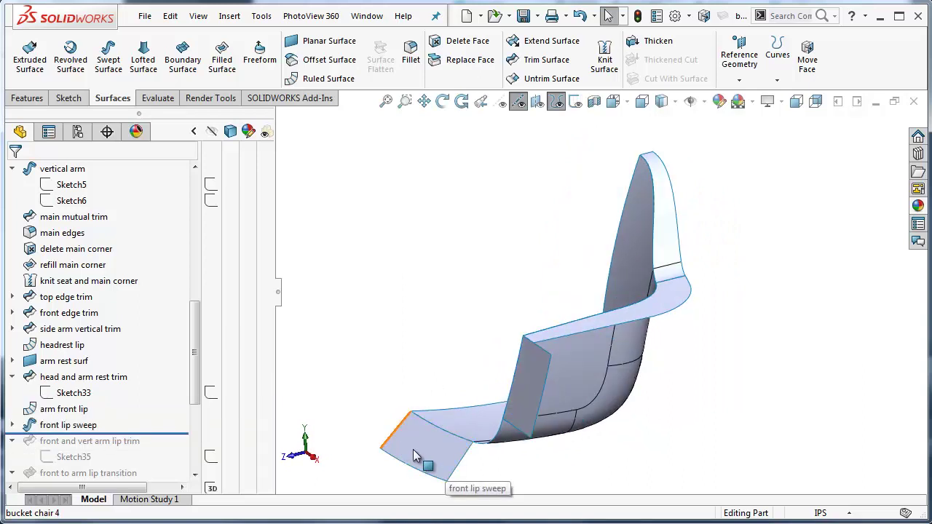
- Inspect the front lip sweep, select its Sketch11 and compare the sketch line with the right view layout curves in right view
middle_click(420, 451)
middle_click_drag(417, 443, 394, 458)
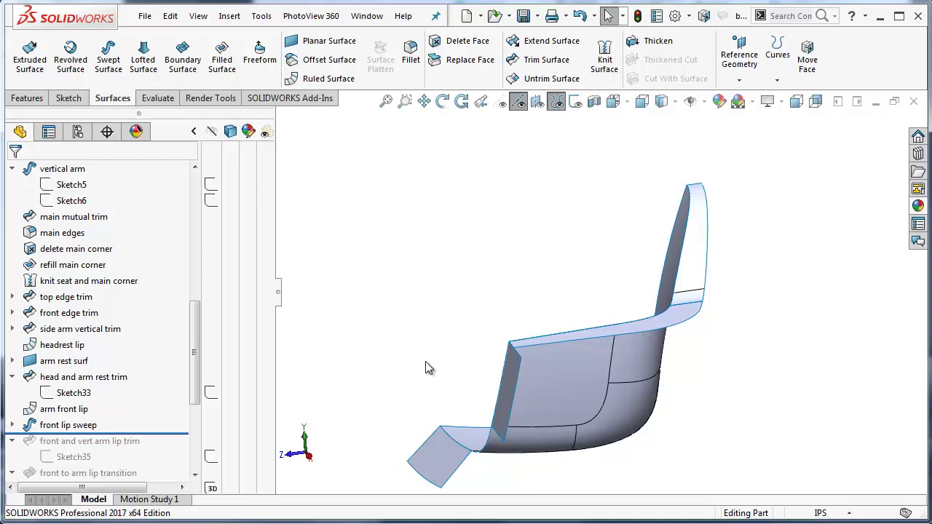
left_click(11, 425)
left_click(73, 441)
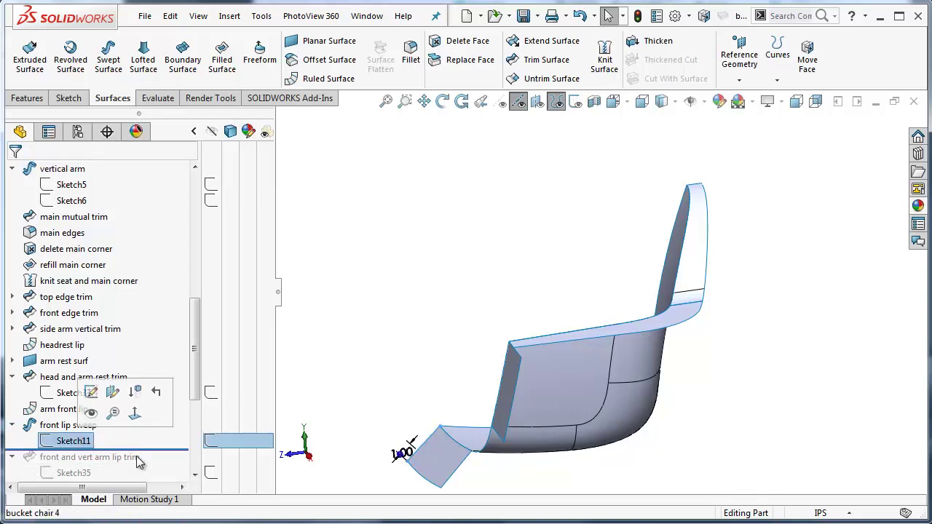
left_click(613, 101)
left_click(655, 164)
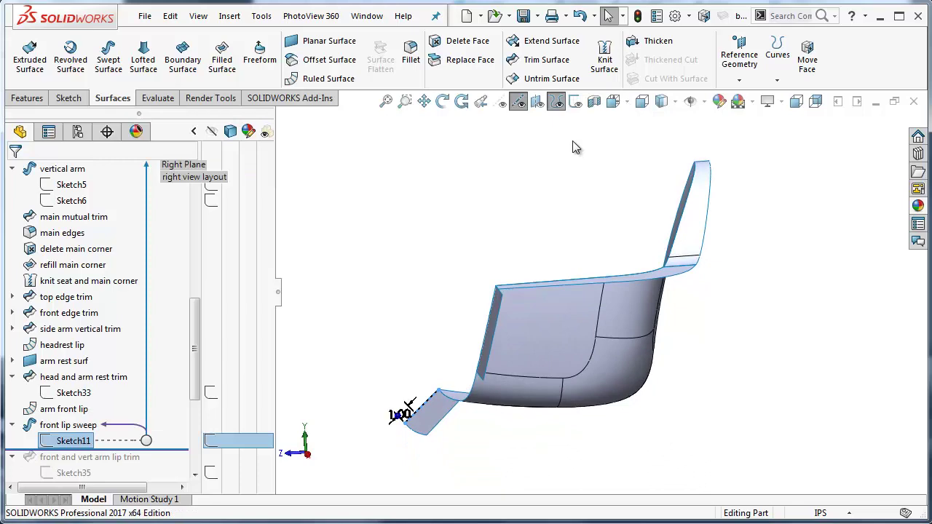
left_click(575, 101)
scroll(451, 364, "down", 3)
scroll(451, 364, "down", 3)
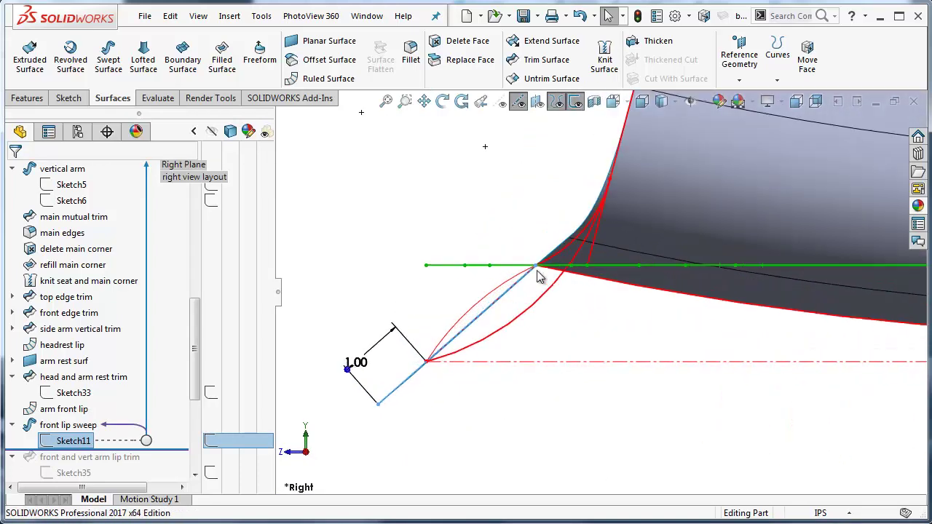
scroll(604, 293, "up", 5)
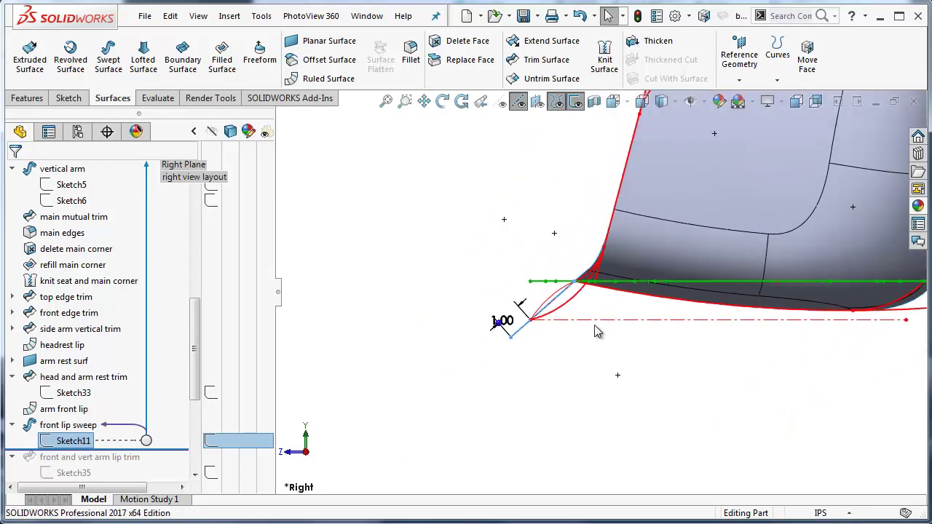
left_click(575, 101)
- Inspect the swept front lip and its 1.00 profile dimension from an angle, and clear the sketch selection
mouse_move(554, 291)
middle_mouse_down()
mouse_move(571, 287)
mouse_move(565, 277)
middle_mouse_up()
scroll(624, 318, "down", 1)
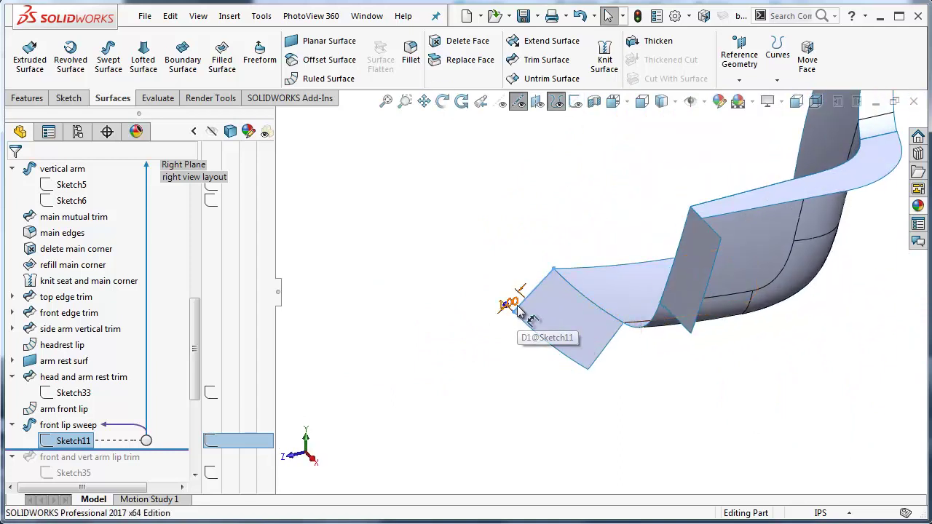
scroll(557, 299, "down", 2)
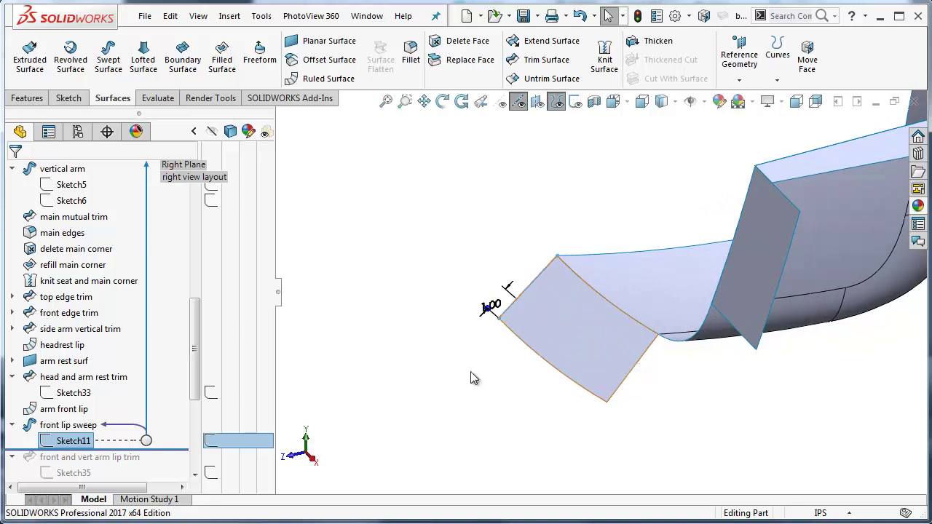
left_click(421, 358)
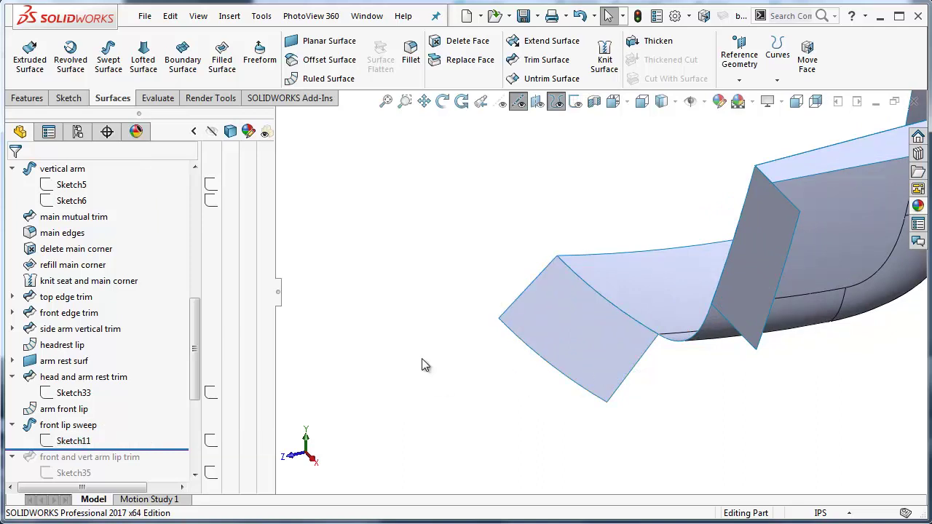
- In front view, examine the untrimmed ends of the seat front lip and the arm front lip
left_click(613, 101)
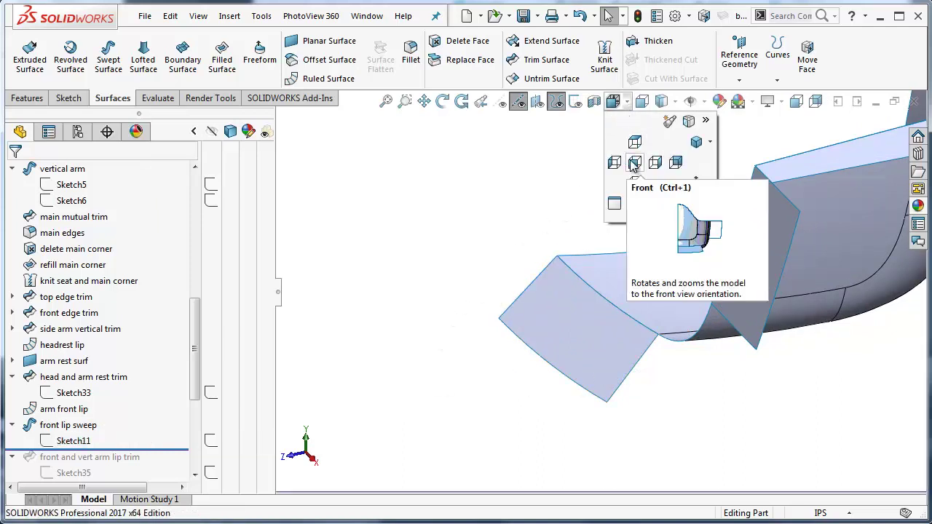
left_click(633, 163)
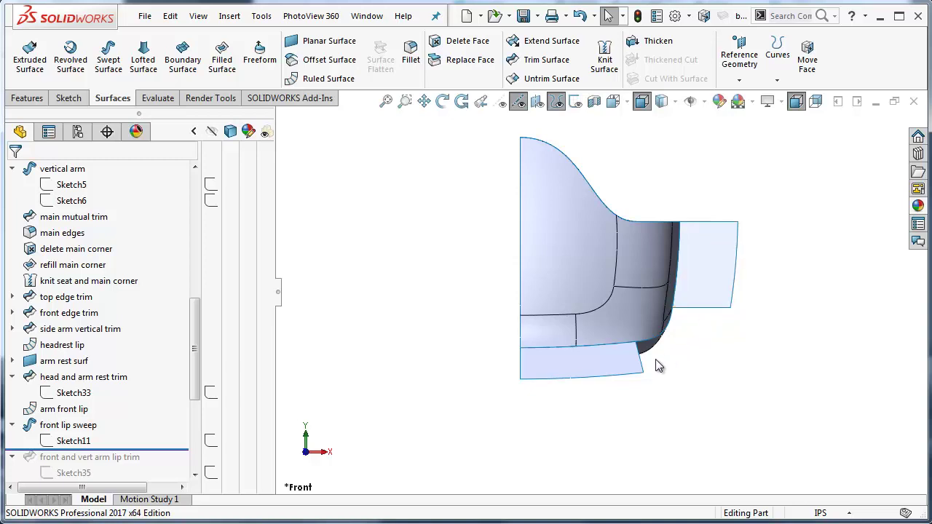
left_click(699, 295)
left_click(371, 406)
- Roll the history forward past the front and vert arm lip trim and pick its Sketch35
scroll(164, 412, "down", 2)
left_click_drag(176, 355, 177, 384)
left_click(115, 373)
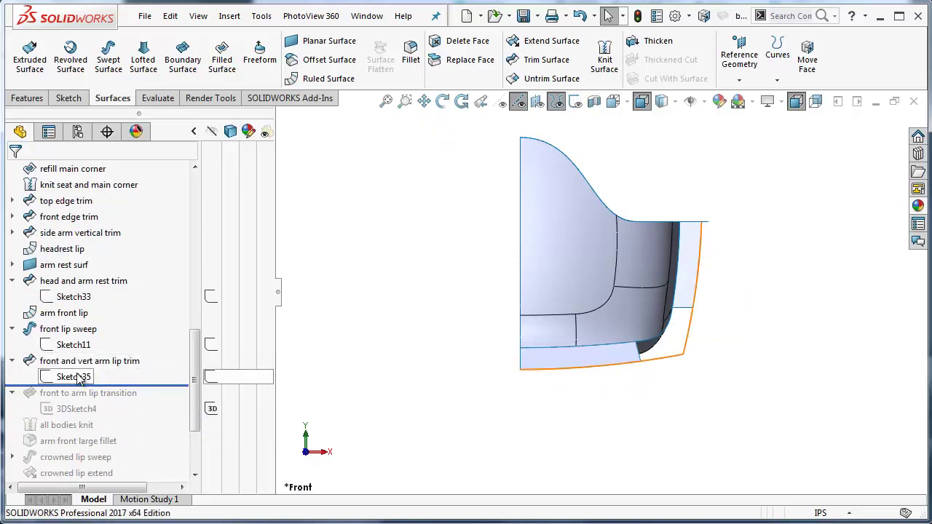
- Open Sketch35 of the lip trim, compare its trim lines with the displayed layout sketches, and exit the sketch
right_click(115, 374)
left_click(92, 329)
scroll(599, 294, "down", 2)
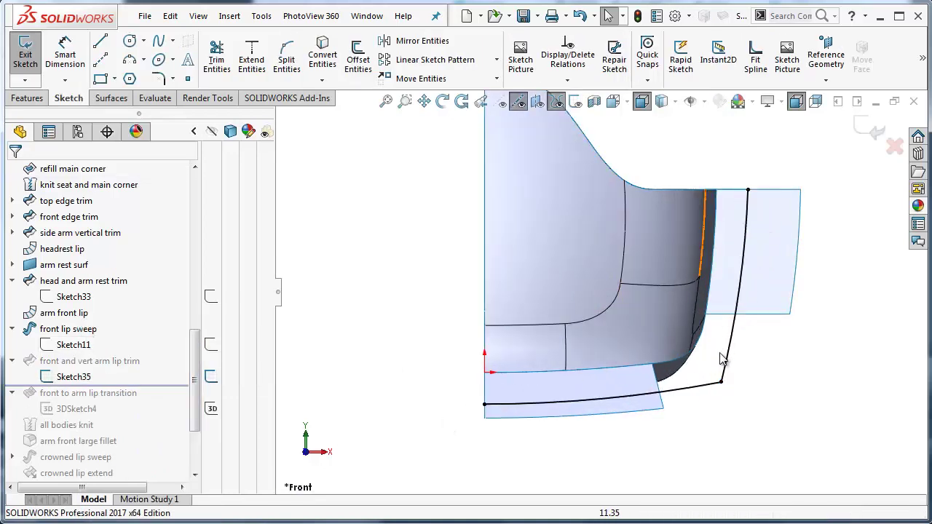
left_click(575, 102)
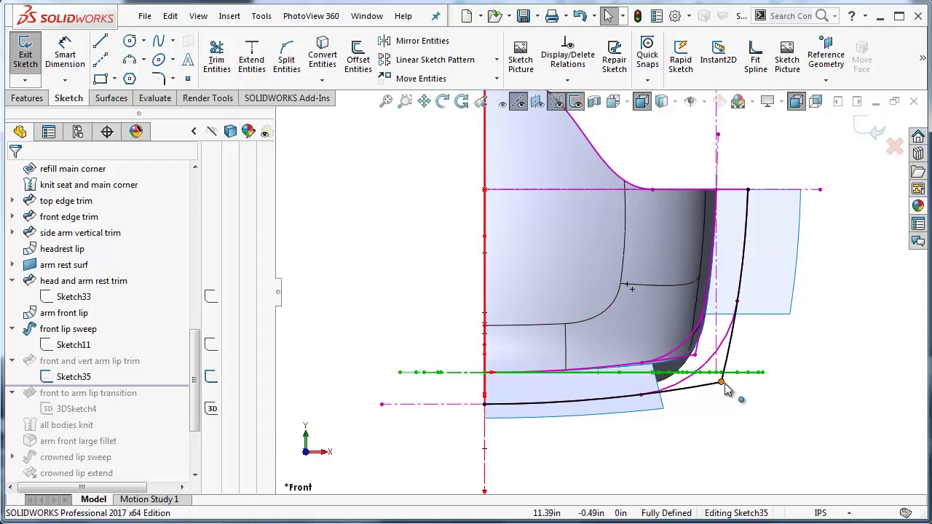
left_click(867, 129)
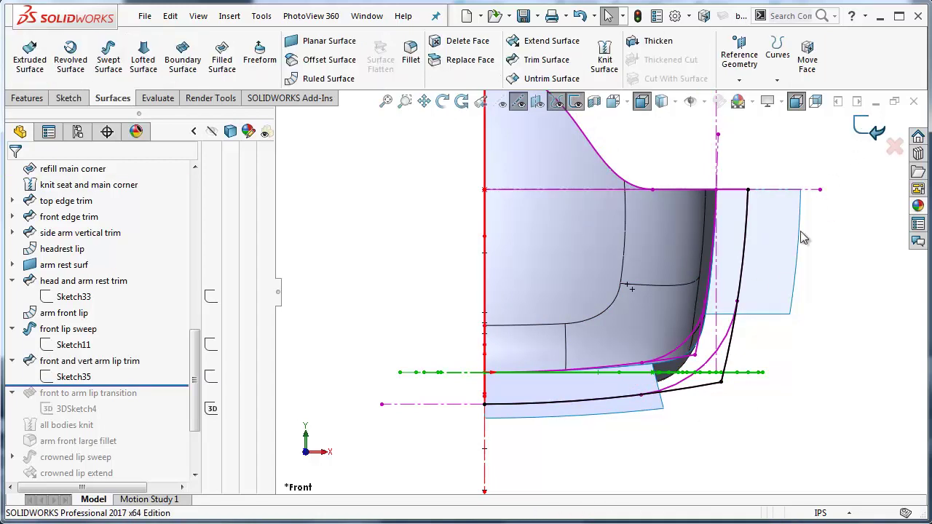
- Inspect the trimmed arm front lip and front lip sweep against the layout curves, hide the sketches and view the gap between them
left_click(726, 273)
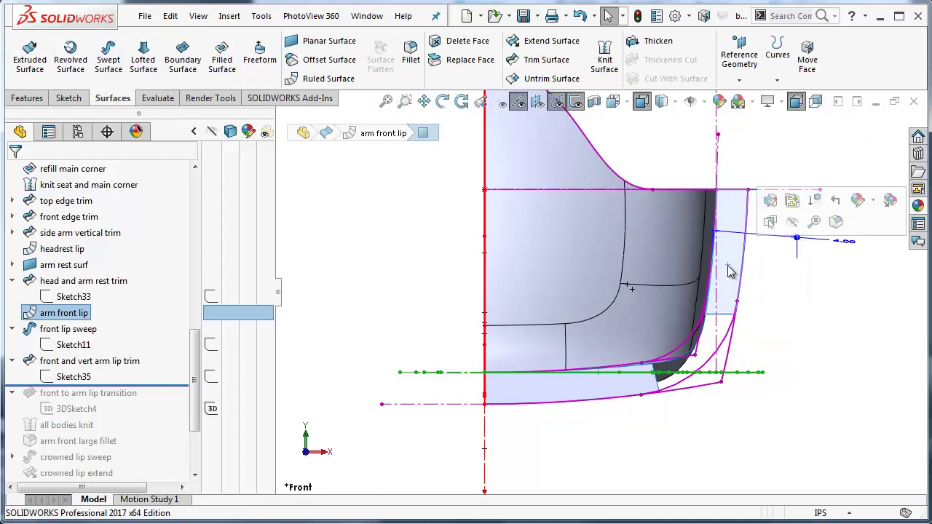
left_click(618, 397)
left_click(575, 102)
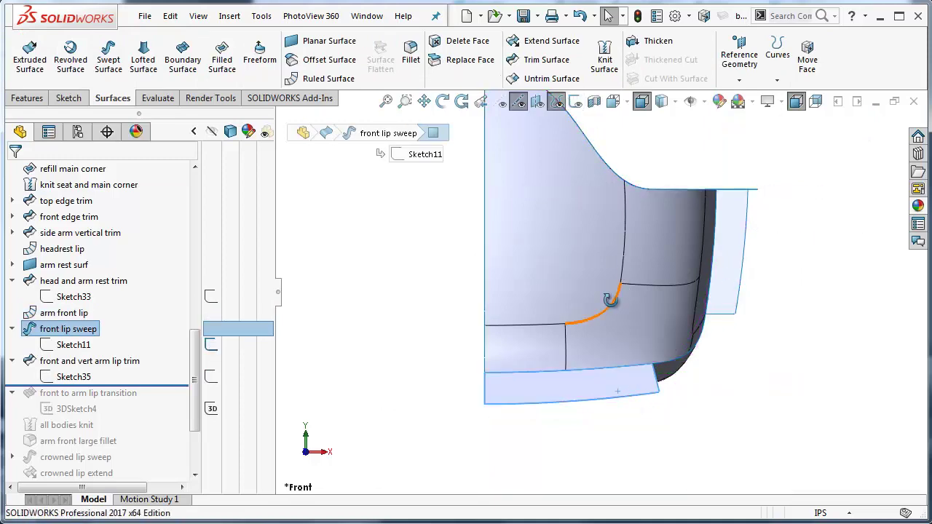
mouse_move(567, 335)
middle_mouse_down()
mouse_move(581, 434)
mouse_move(602, 425)
middle_mouse_up()
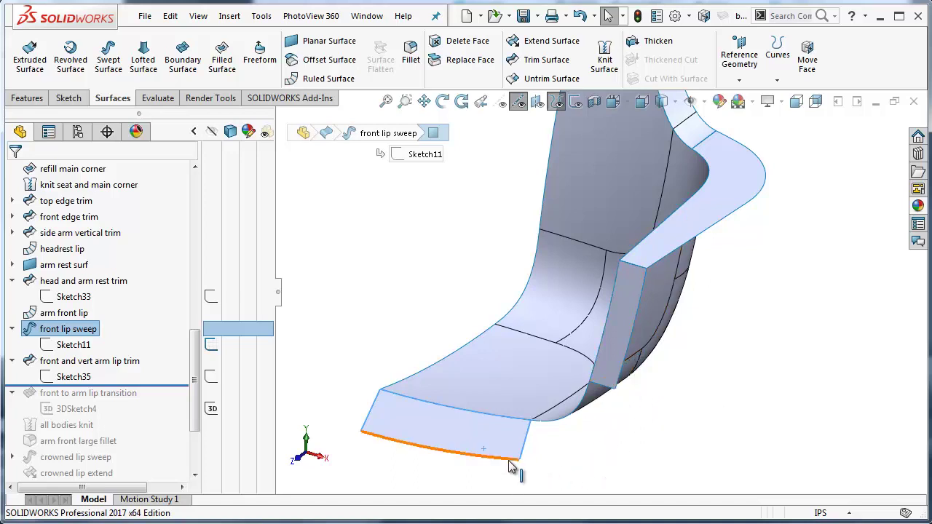
- Roll the history forward past the front to arm lip transition and open its 3DSketch4 for editing
left_click_drag(186, 378, 188, 417)
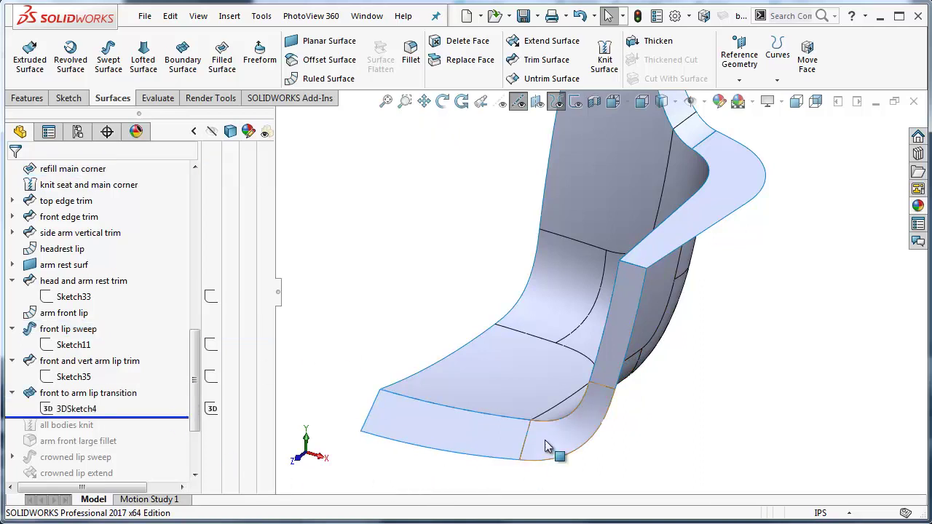
left_click(81, 410)
right_click(82, 410)
left_click(88, 366)
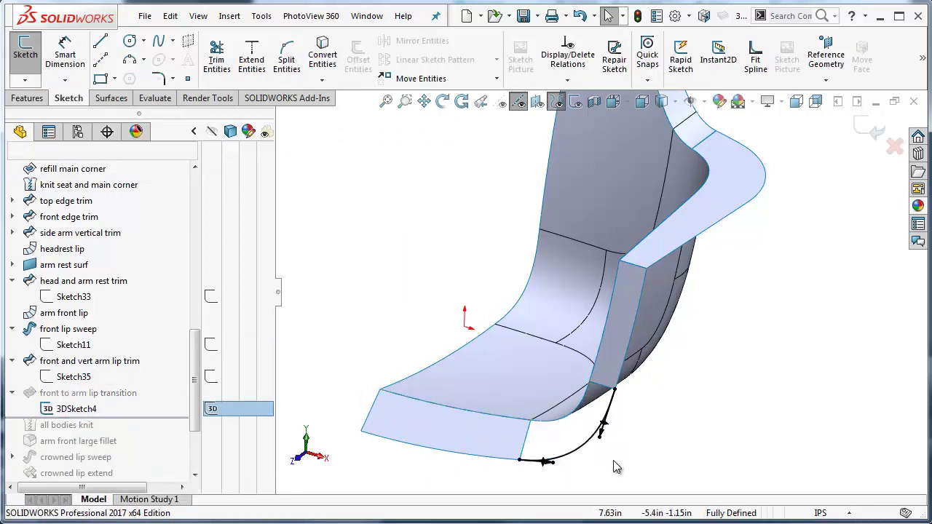
- Examine the 3DSketch4 spline between the seat front lip and the arm front lip, including in front view
scroll(571, 483, "down", 2)
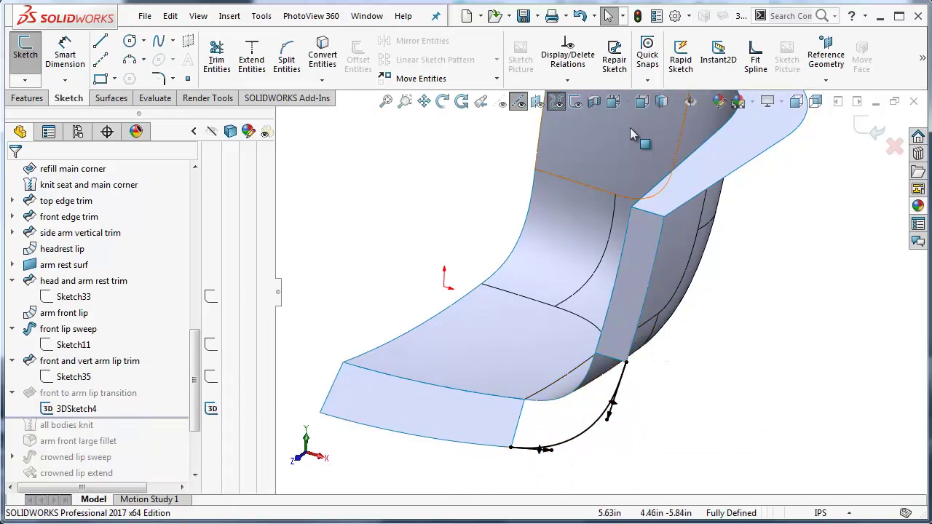
left_click(612, 101)
left_click(637, 168)
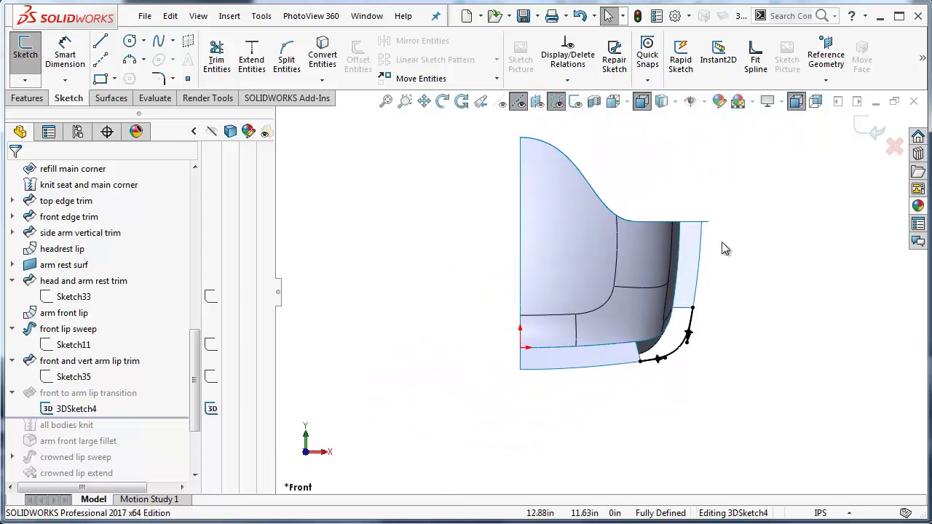
scroll(703, 311, "down", 3)
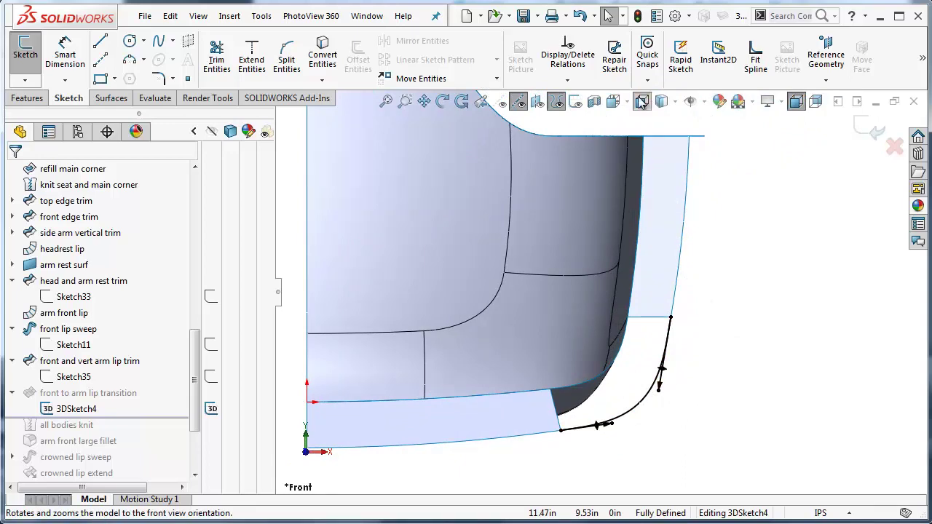
- In right view, compare the transition spline with the layout sketches, hide them again and exit the 3D sketch
left_click(613, 101)
left_click(659, 163)
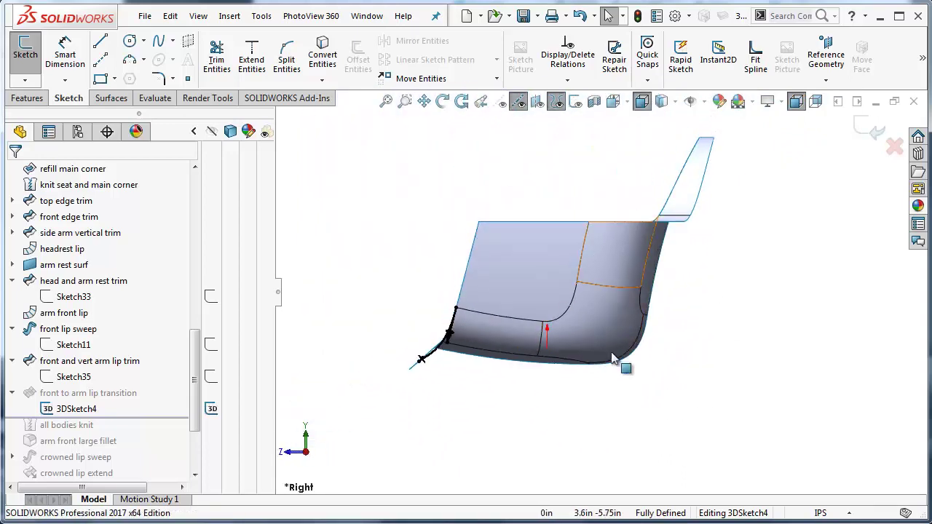
scroll(474, 354, "down", 4)
scroll(454, 345, "down", 3)
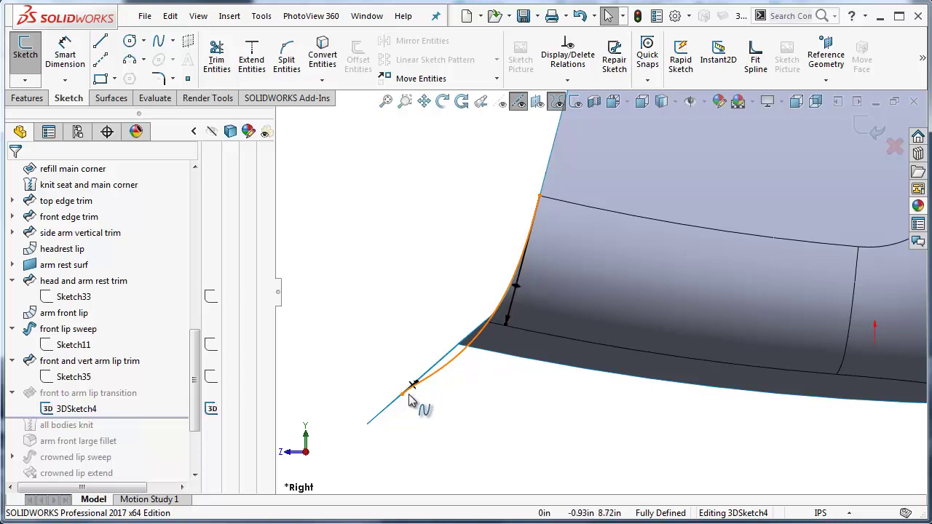
left_click(575, 102)
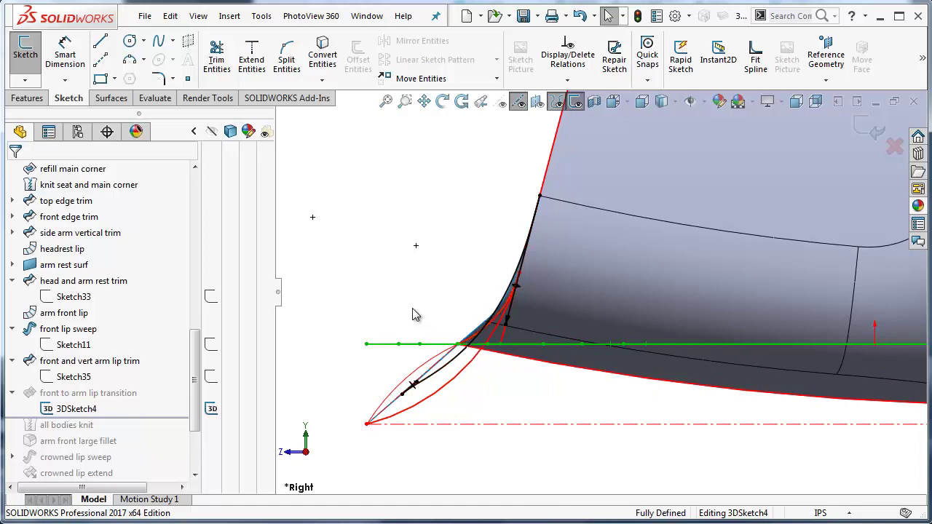
left_click(575, 102)
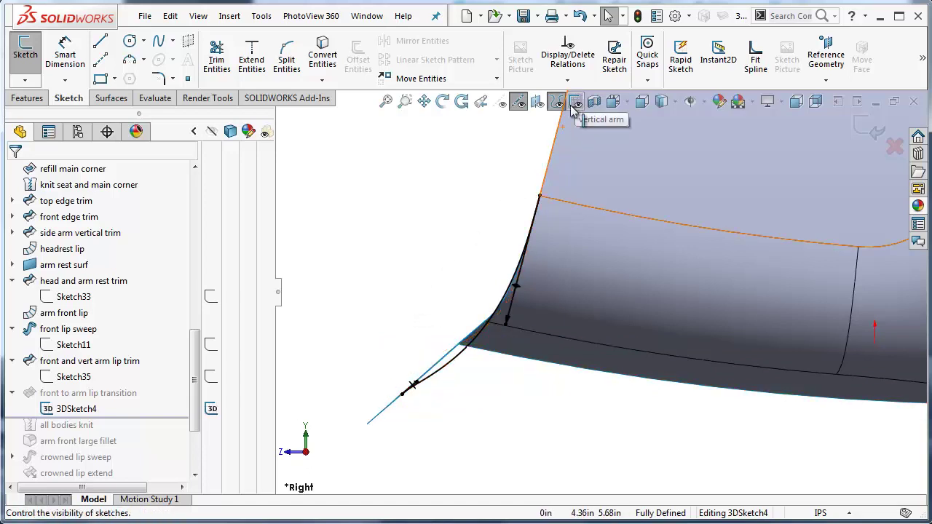
left_click(870, 129)
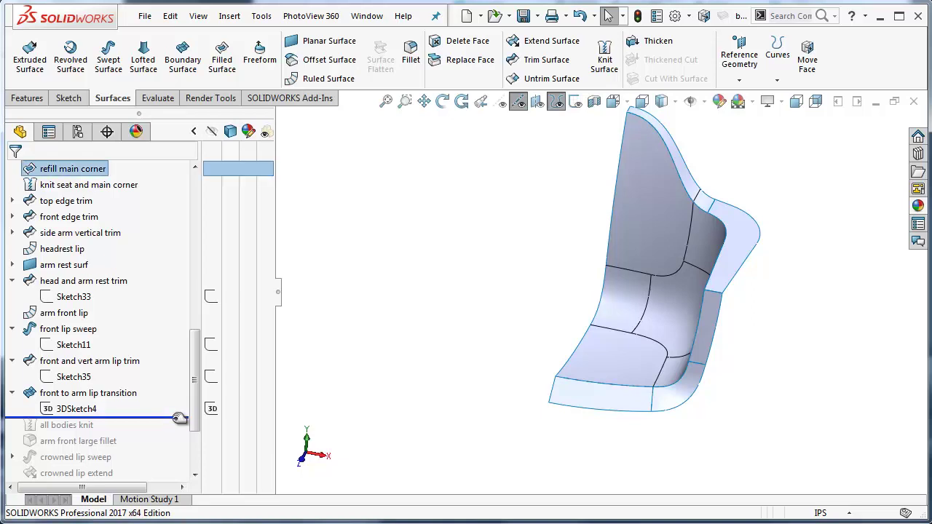
- Roll the history forward past the all bodies knit and inspect the knitted chair surface around the arm front
left_click_drag(179, 417, 179, 431)
key("f")
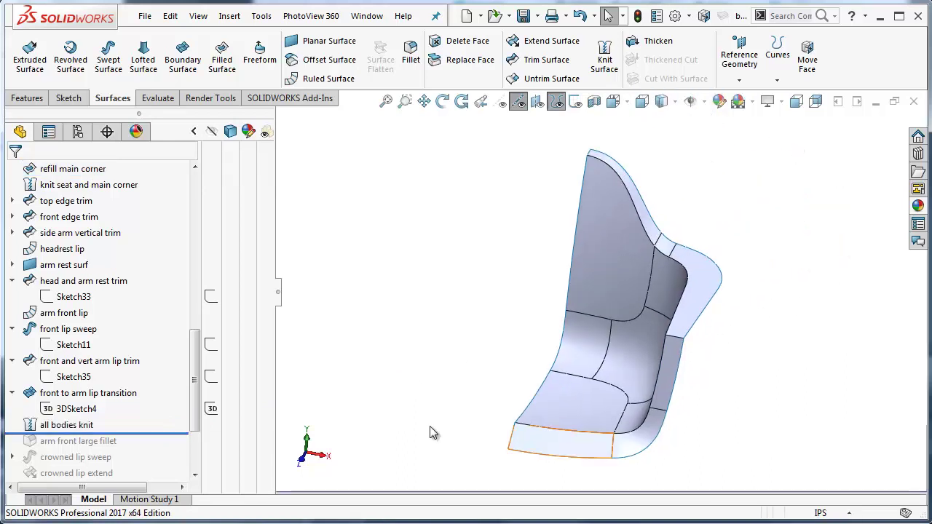
middle_click_drag(471, 416, 446, 384)
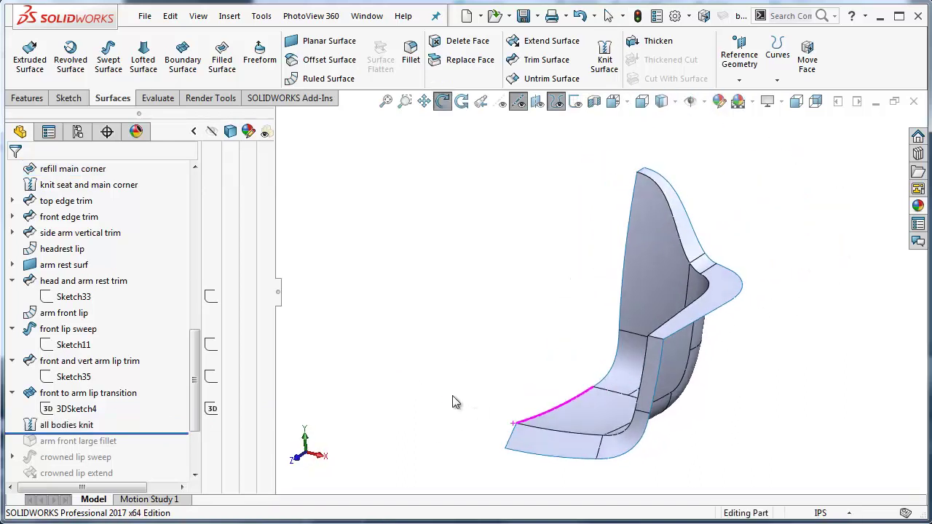
scroll(650, 372, "down", 5)
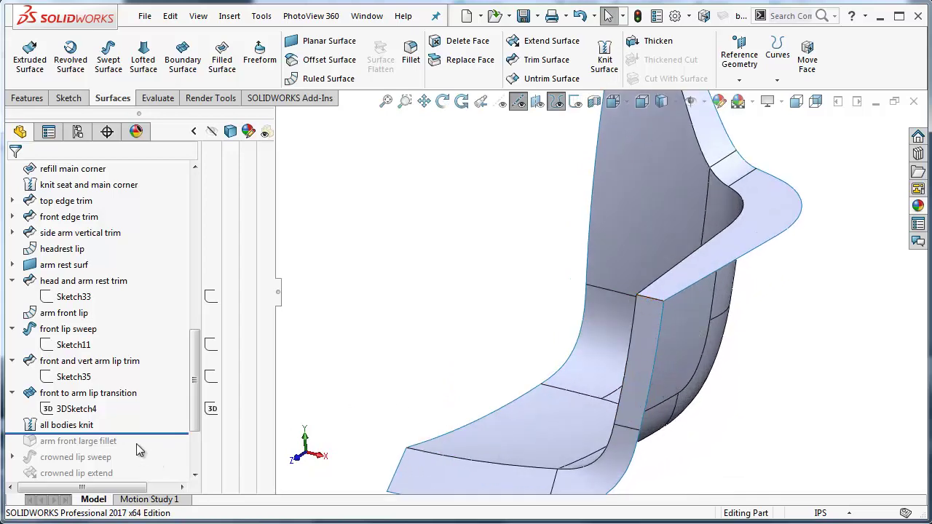
- Roll the history forward past the arm front large fillet and inspect the rounded front corner of the armrest
left_click_drag(147, 432, 147, 448)
middle_click_drag(629, 308, 707, 308)
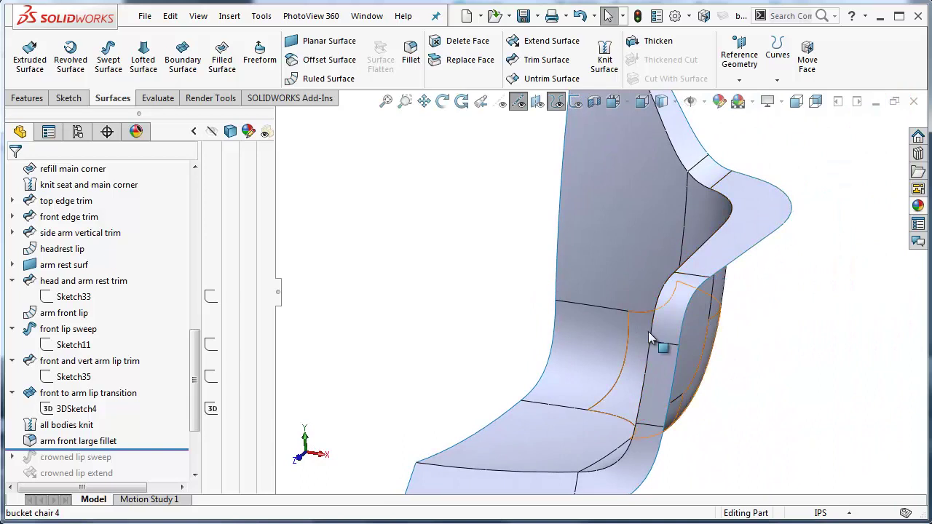
middle_click_drag(657, 364, 673, 240)
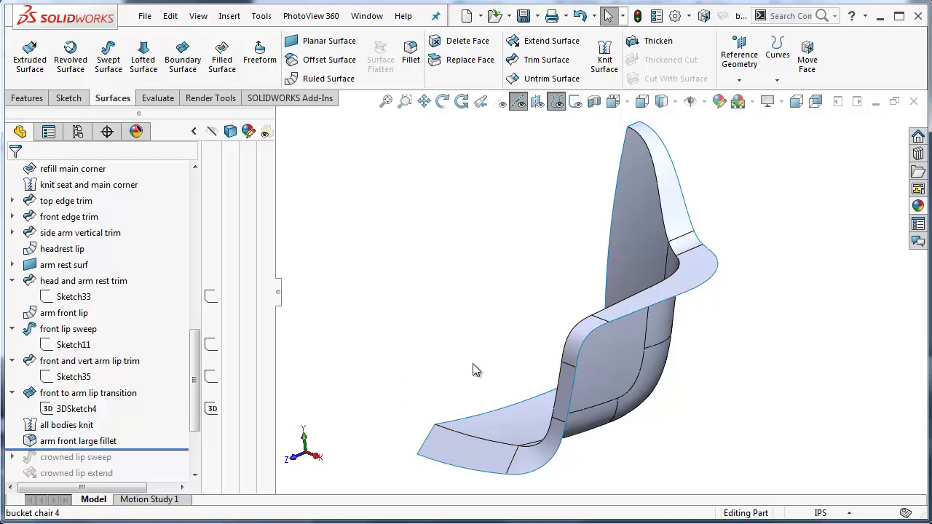
mouse_move(473, 363)
middle_mouse_down()
mouse_move(470, 350)
mouse_move(471, 364)
middle_mouse_up()
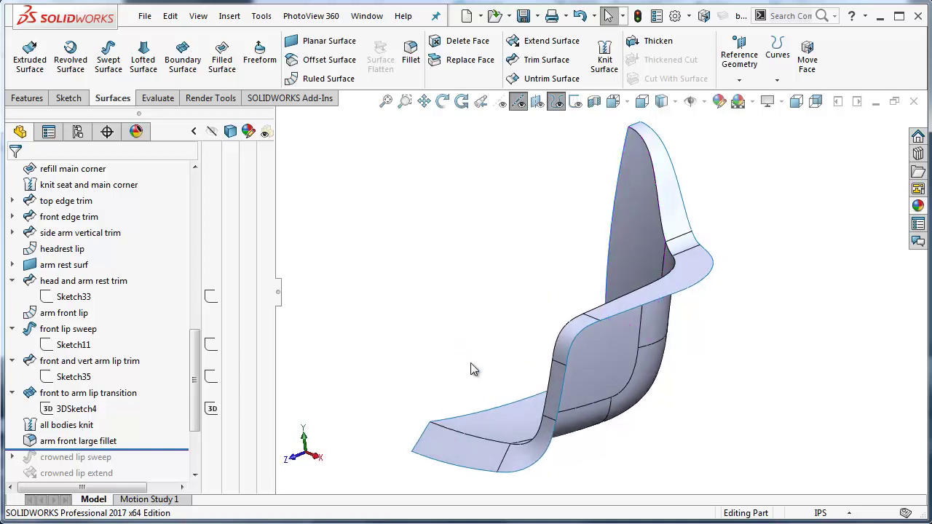
key("f")
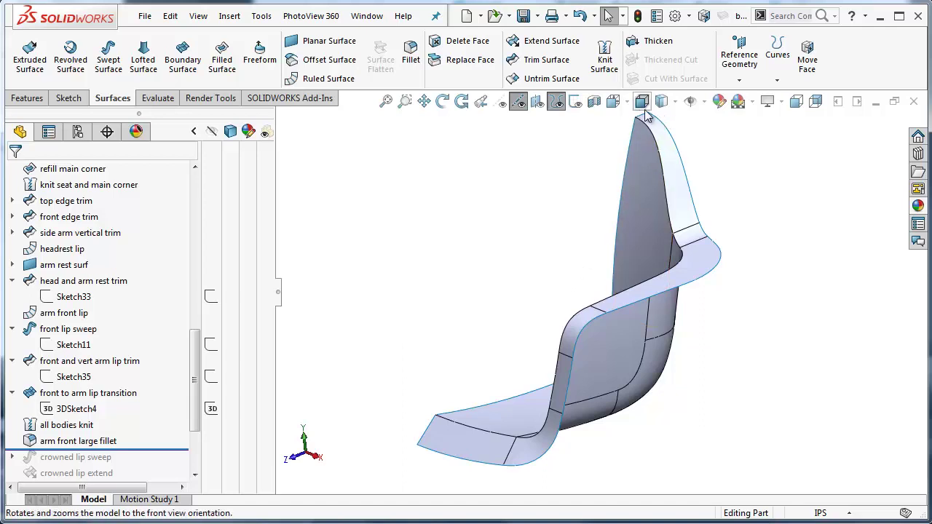
- Start a new sketch on the Right Plane for the profile at the top end of the headrest lip
scroll(629, 140, "down", 5)
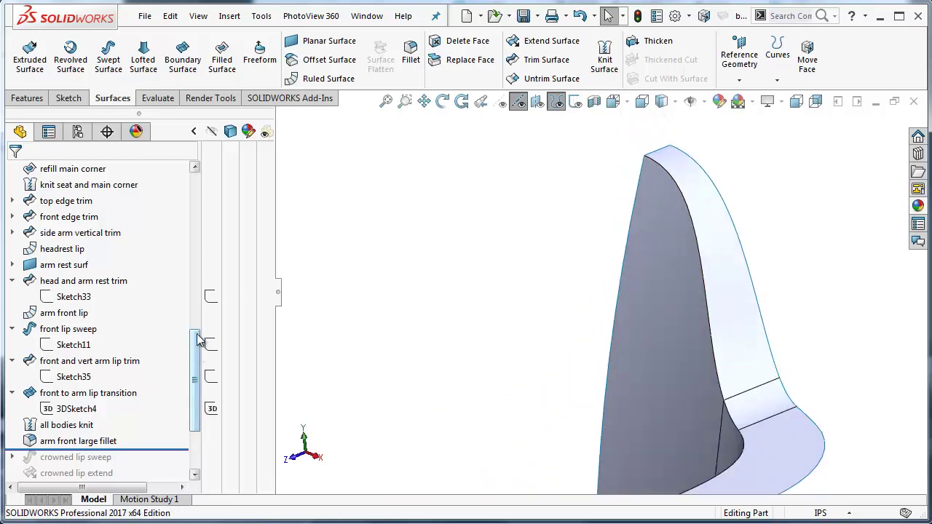
left_click_drag(199, 343, 198, 180)
right_click(69, 320)
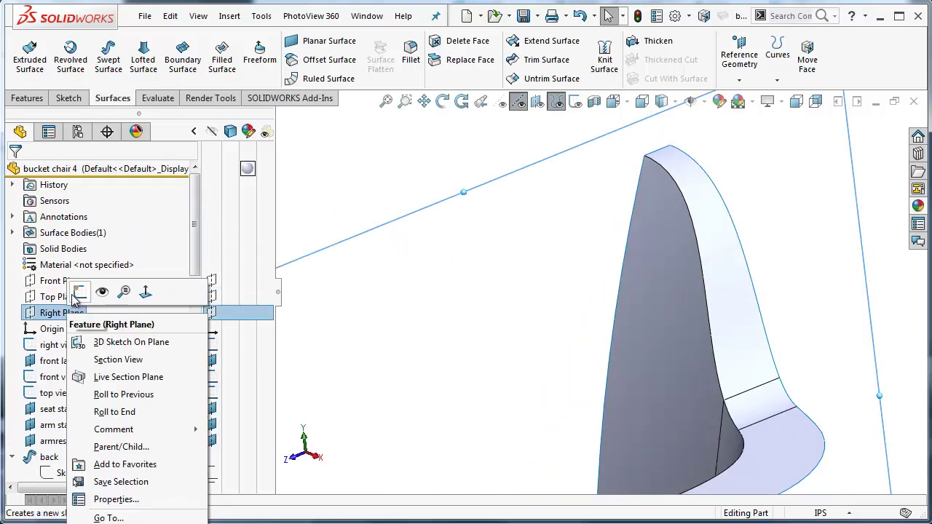
left_click(77, 294)
mouse_move(479, 275)
middle_mouse_down()
mouse_move(488, 239)
mouse_move(449, 254)
mouse_move(482, 220)
middle_mouse_up()
scroll(785, 147, "up", 1)
scroll(782, 147, "down", 2)
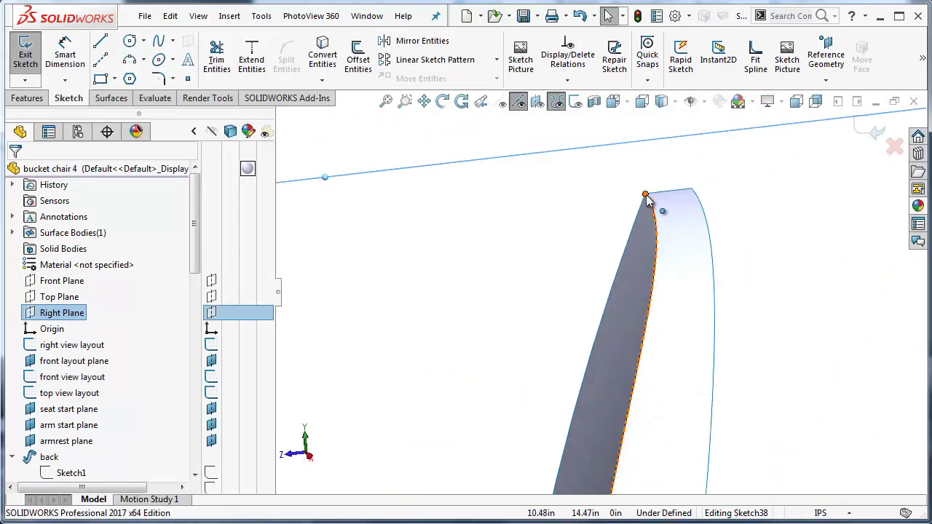
- Draw a three-point arc with a radius of about 0.71 in between the end points of the headrest lip's top edge
left_click(129, 59)
scroll(604, 171, "down", 1)
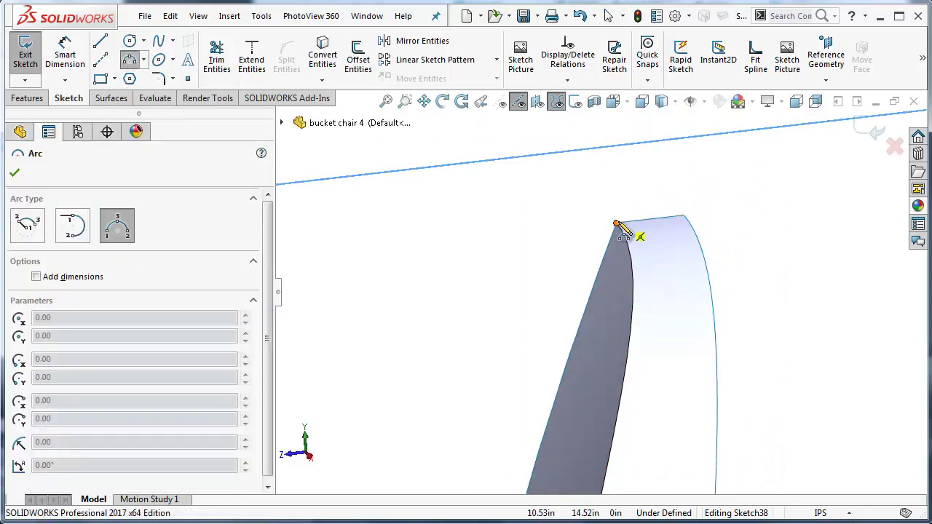
left_click(617, 222)
left_click(684, 216)
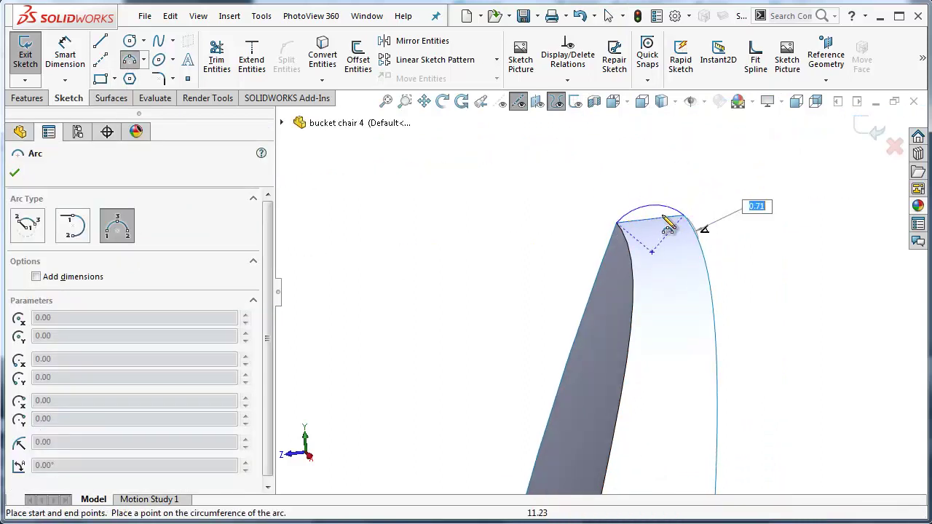
left_click(660, 208)
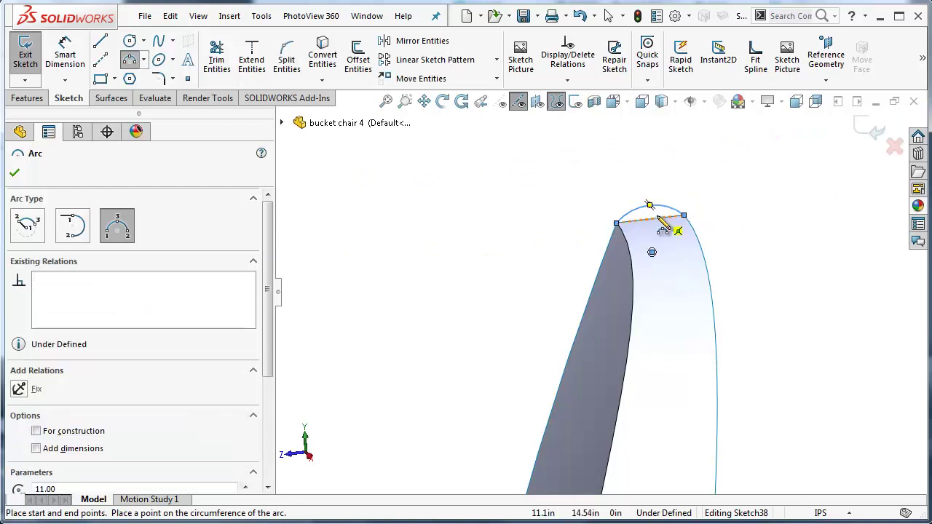
key("Escape")
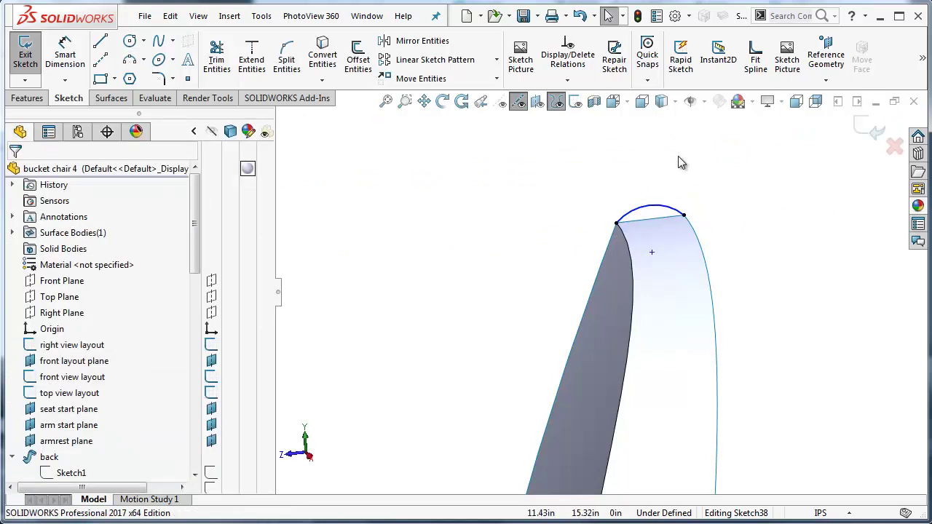
- Draw a horizontal construction line just above the arc, about as wide as the headrest lip
left_click(653, 212)
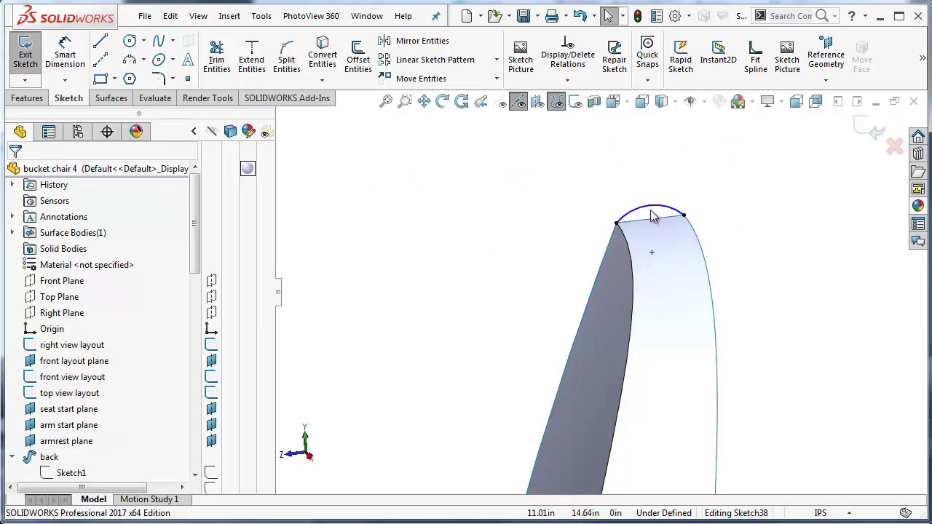
left_click(101, 59)
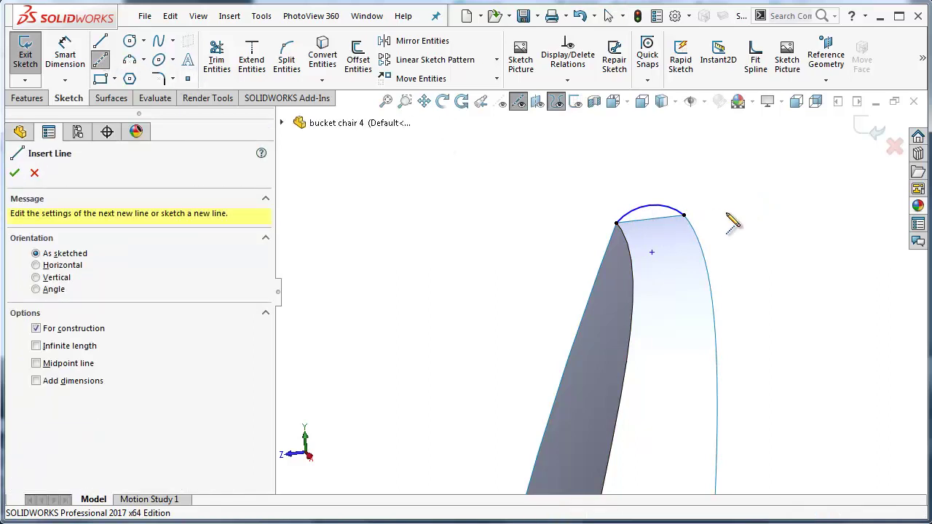
left_click(615, 198)
left_click(682, 192)
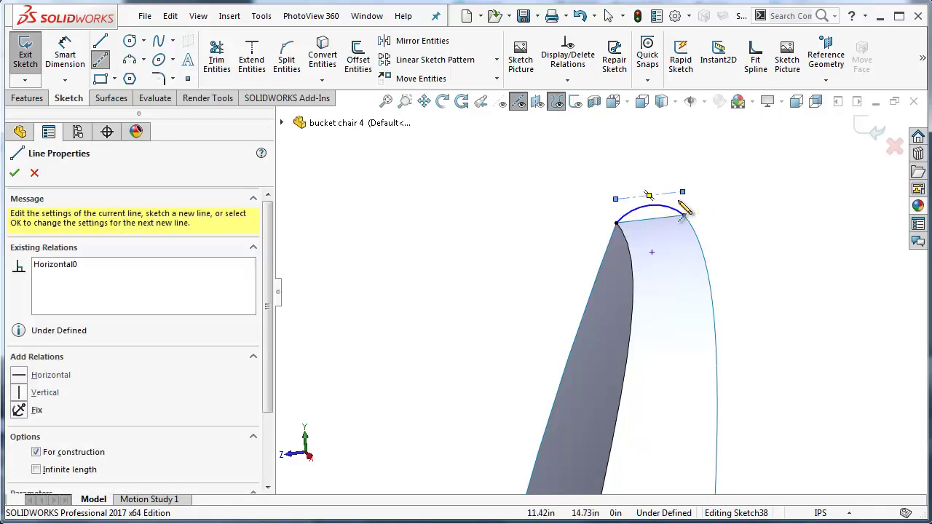
key("Escape")
- Make the arc and the horizontal construction line tangent
scroll(633, 182, "down", 2)
left_click(655, 217)
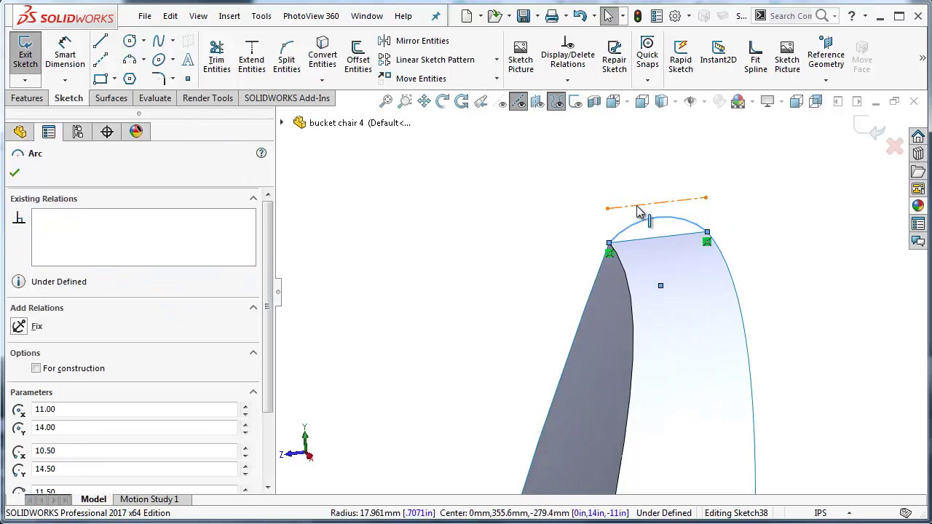
left_click(655, 204, "ctrl")
left_click(46, 409)
key("Escape")
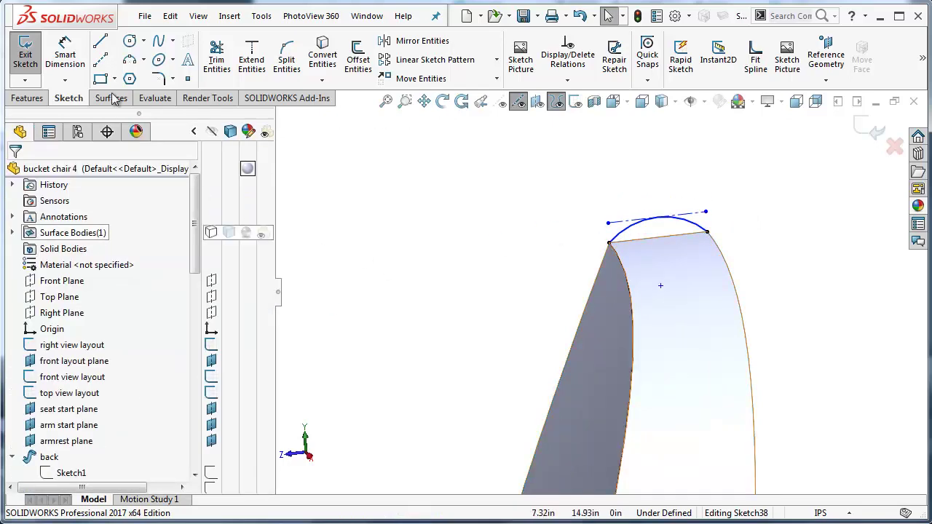
- Dimension the horizontal construction line 0.15 in from the headrest lip's top edge and exit the sketch
left_click(631, 219)
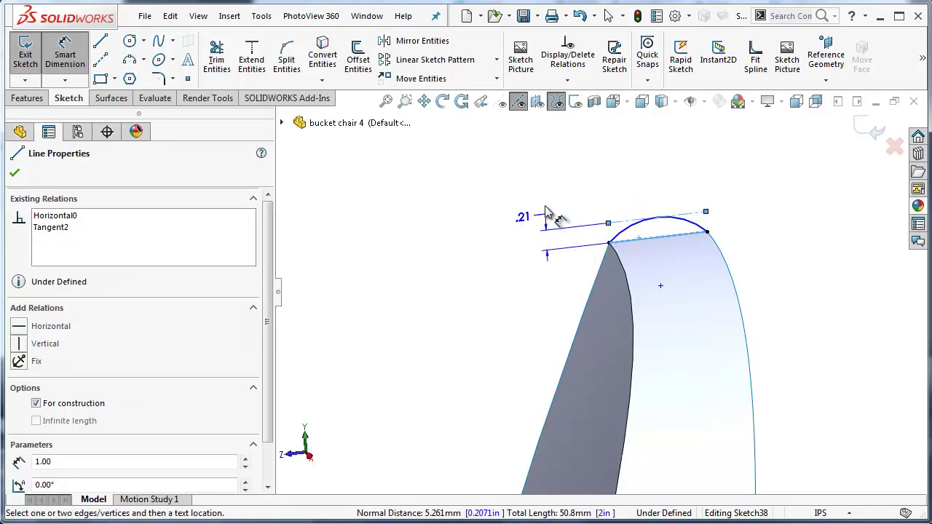
left_click(551, 219)
type(".15")
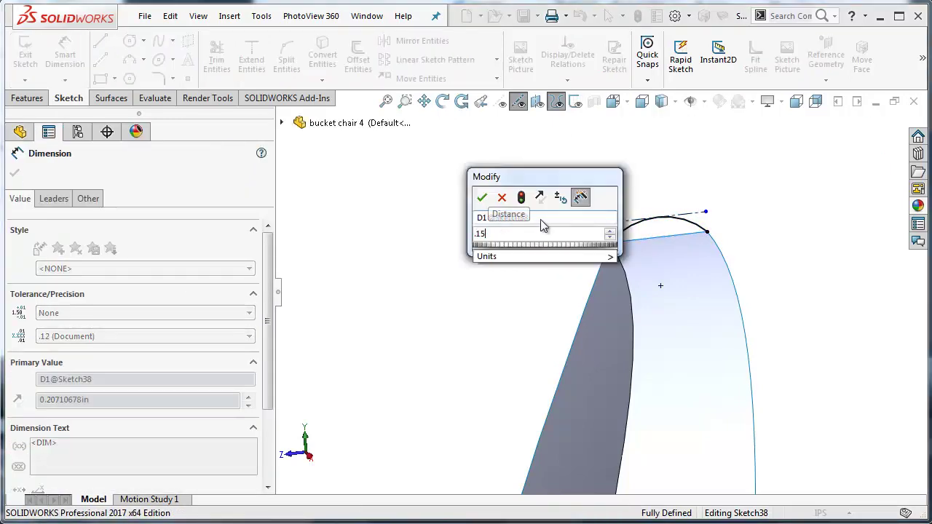
key("Return")
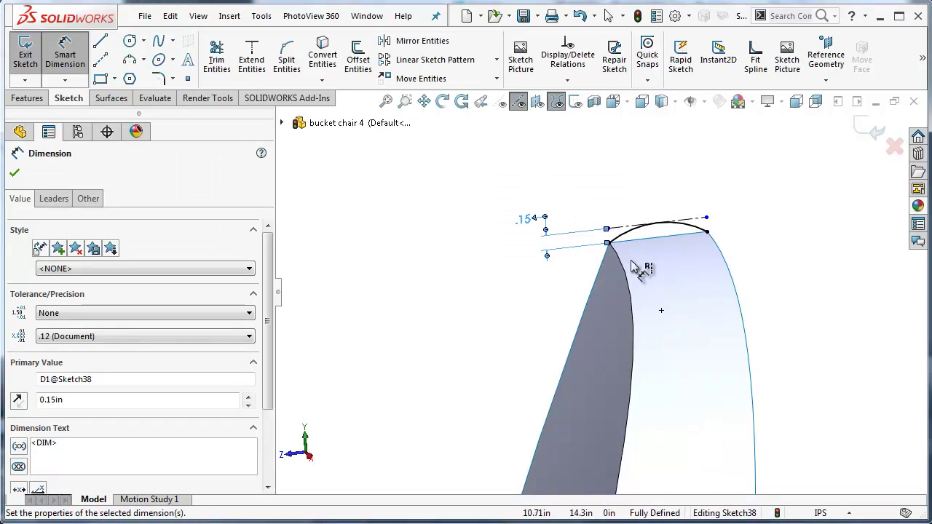
scroll(589, 298, "up", 2)
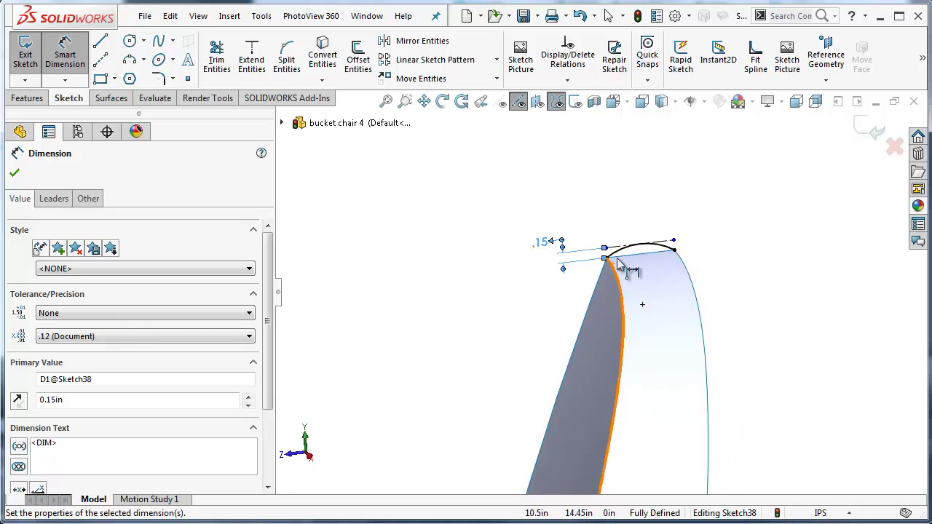
middle_click_drag(624, 274, 558, 275)
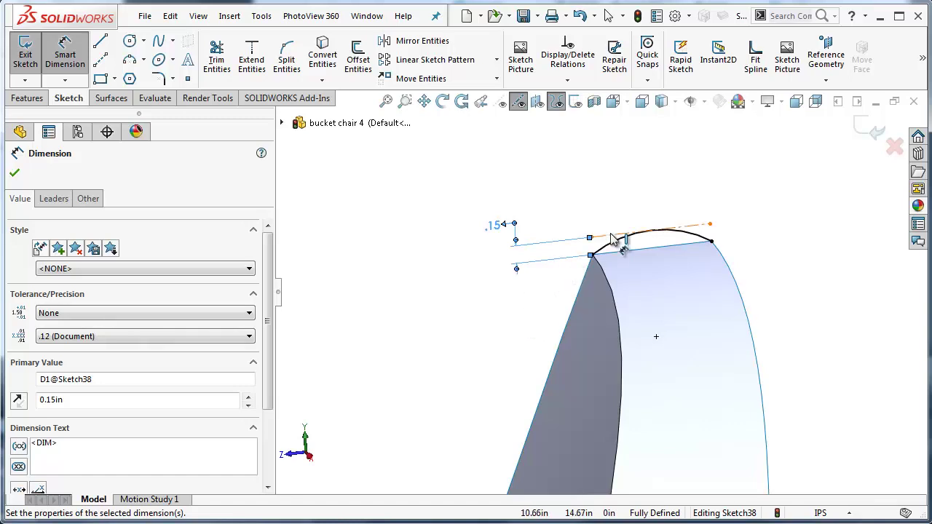
left_click(450, 305)
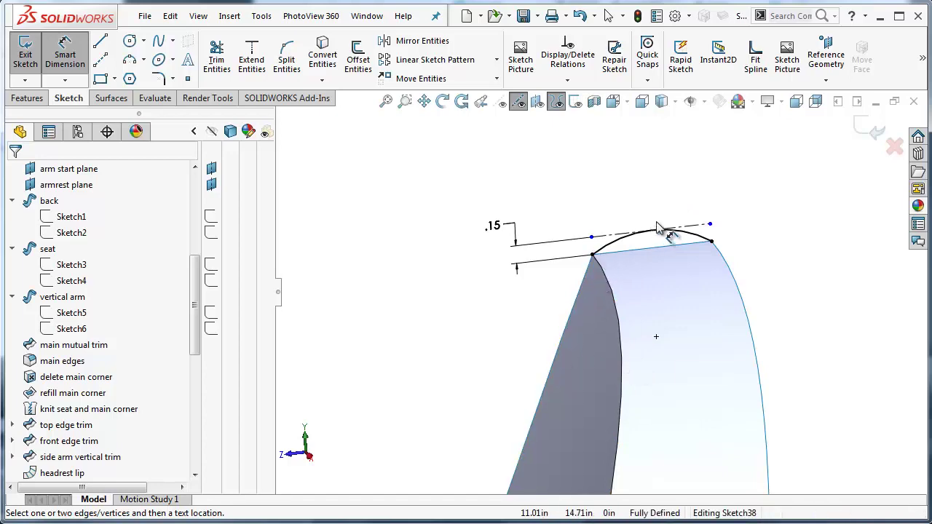
left_click(873, 130)
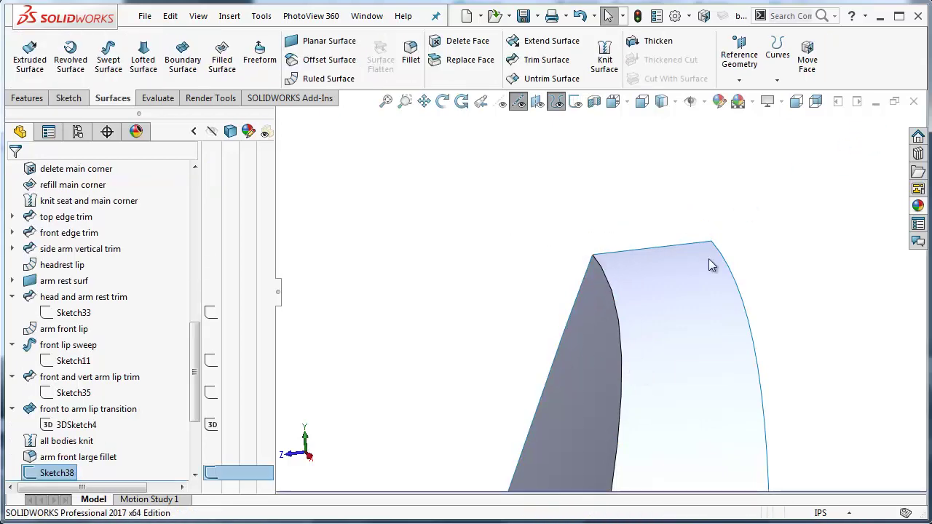
- Start a Swept Surface with the new arc sketch as its profile, showing sketches only while selecting it
left_click(473, 270)
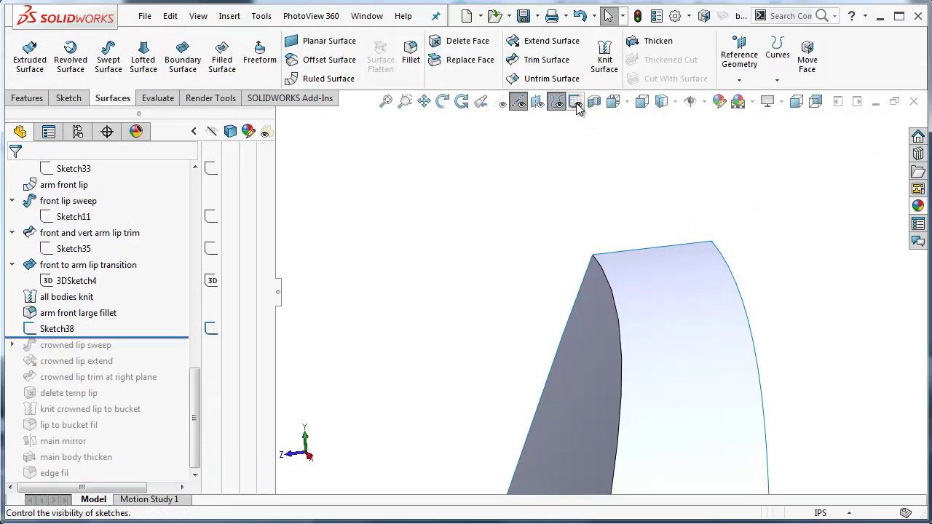
left_click(575, 103)
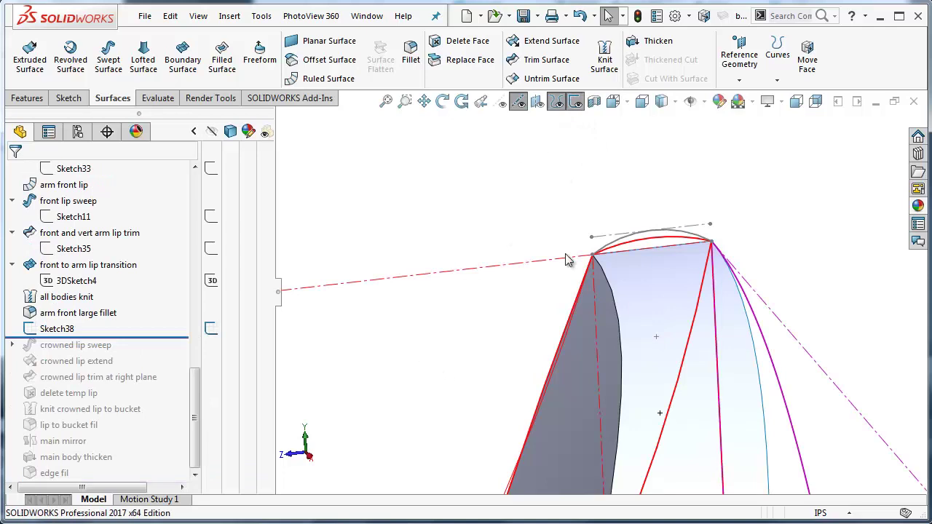
left_click(108, 59)
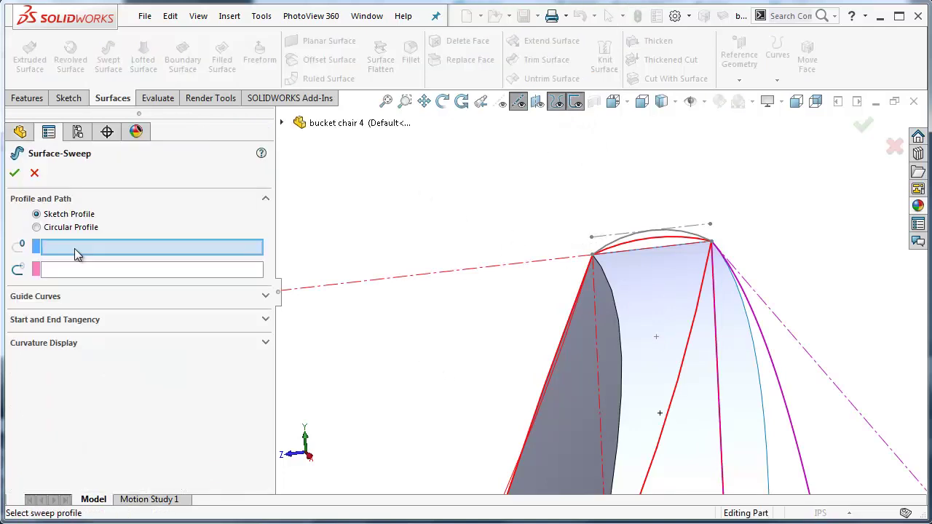
left_click(681, 236)
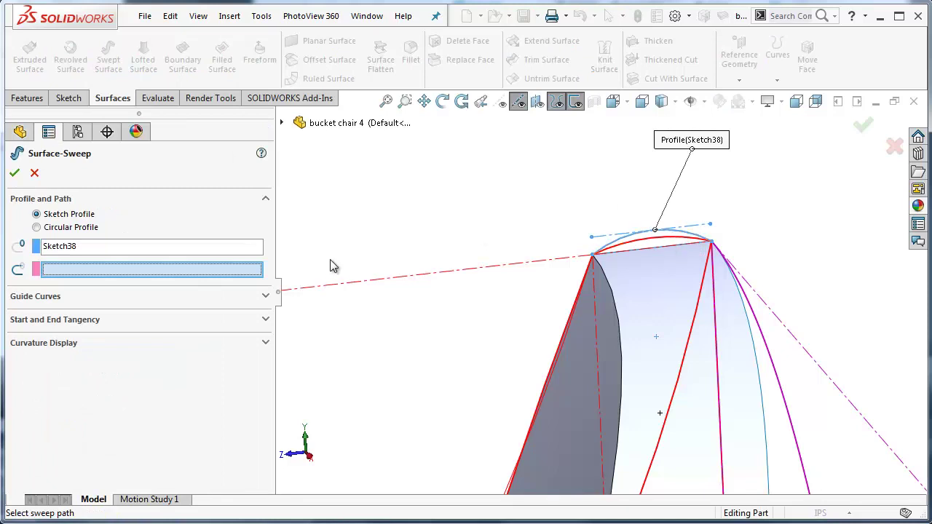
left_click(575, 103)
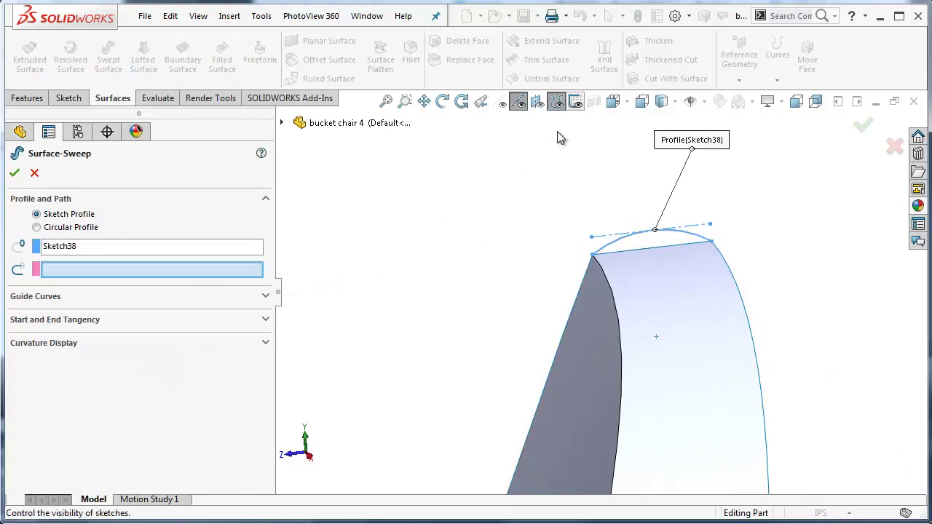
- Begin the sweep path as a SelectionManager group of the lip's inner edges from the headrest down along the arm
middle_click_drag(572, 453, 551, 266)
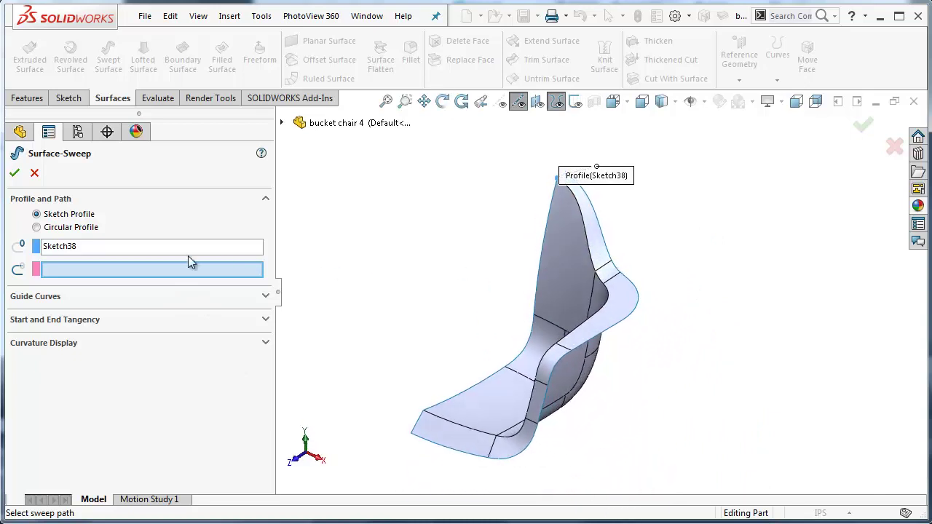
right_click(181, 273)
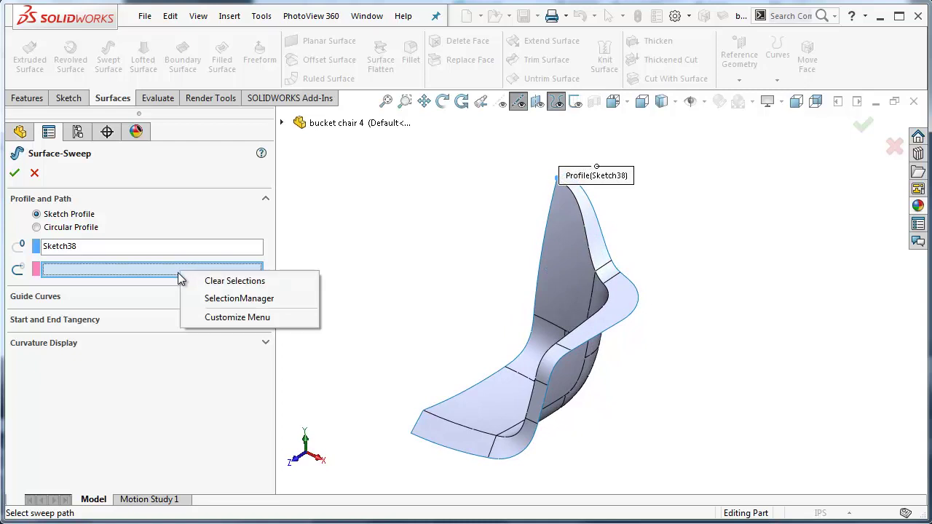
left_click(217, 305)
scroll(608, 204, "down", 2)
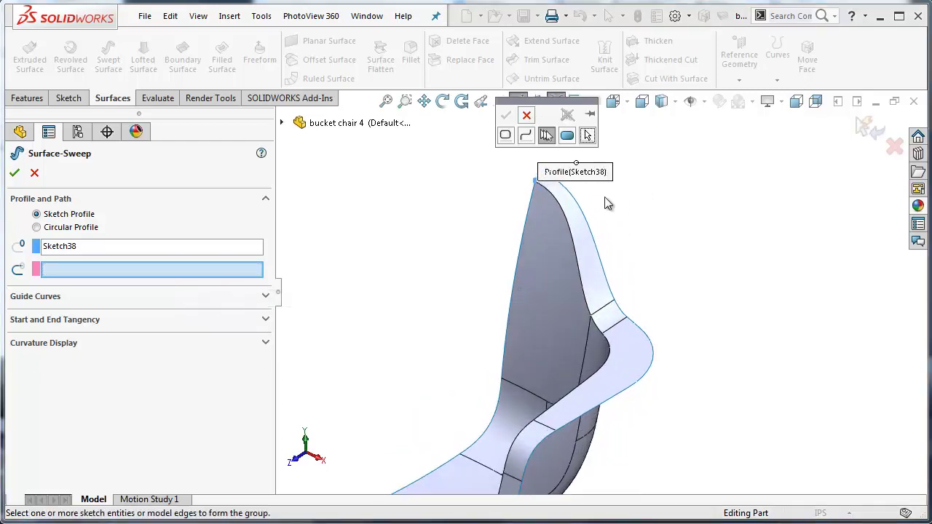
left_click(575, 237)
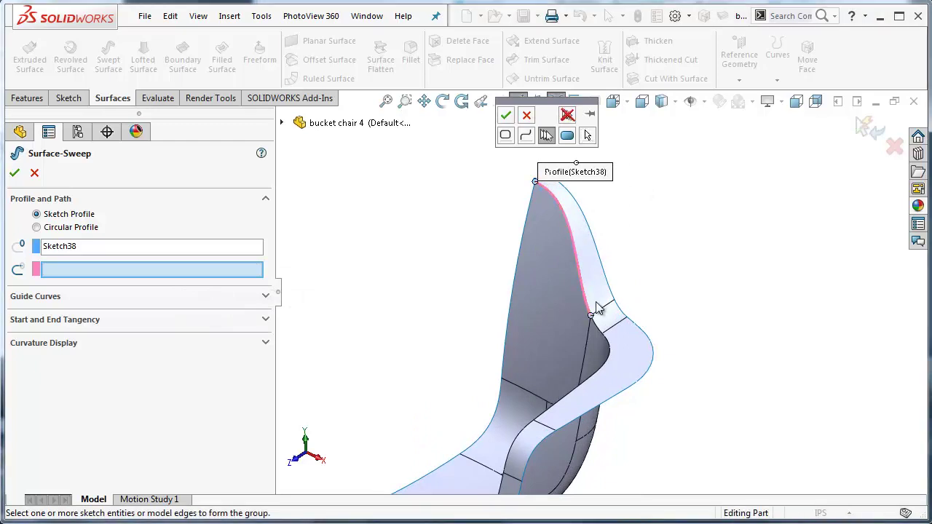
left_click(610, 349)
middle_click_drag(581, 399, 666, 439)
left_click(618, 371)
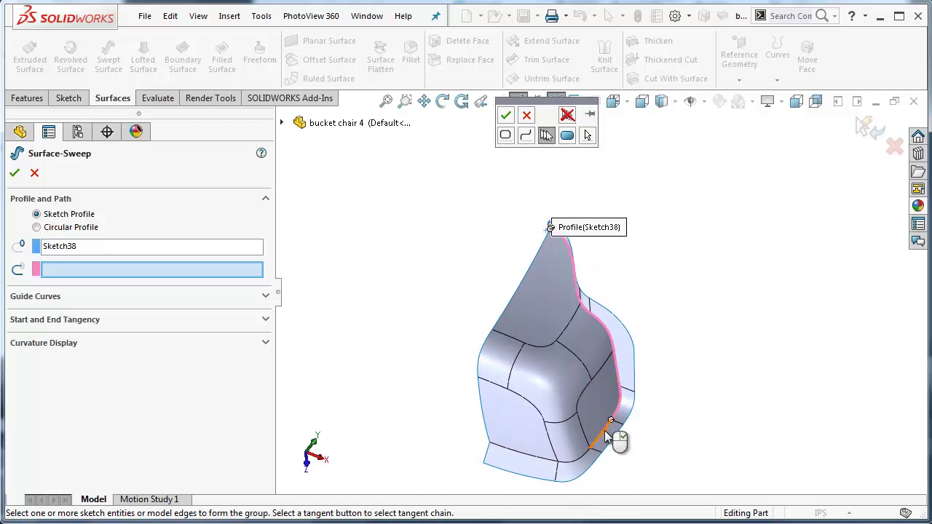
- Complete the path group with the lip's inner edges around the front corner and across the seat front, and accept it
scroll(587, 457, "down", 2)
scroll(587, 457, "down", 3)
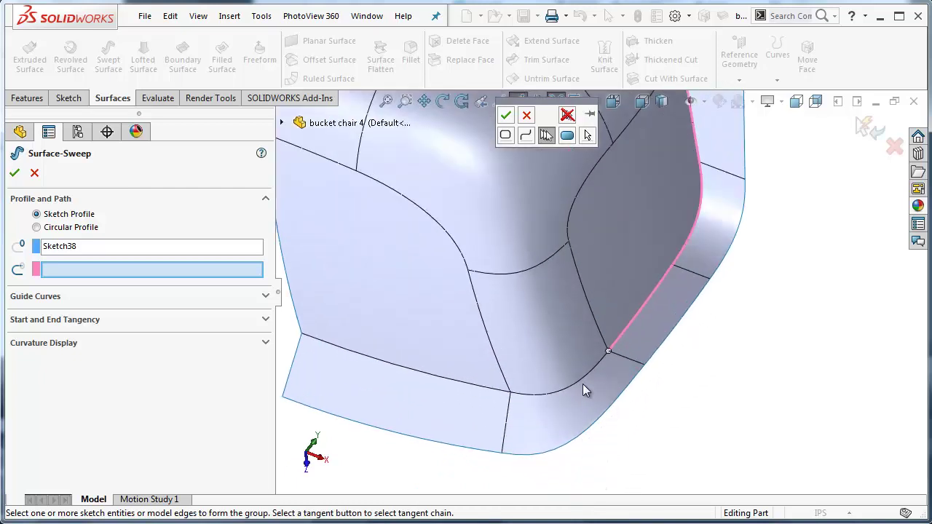
left_click(587, 386)
left_click(489, 391)
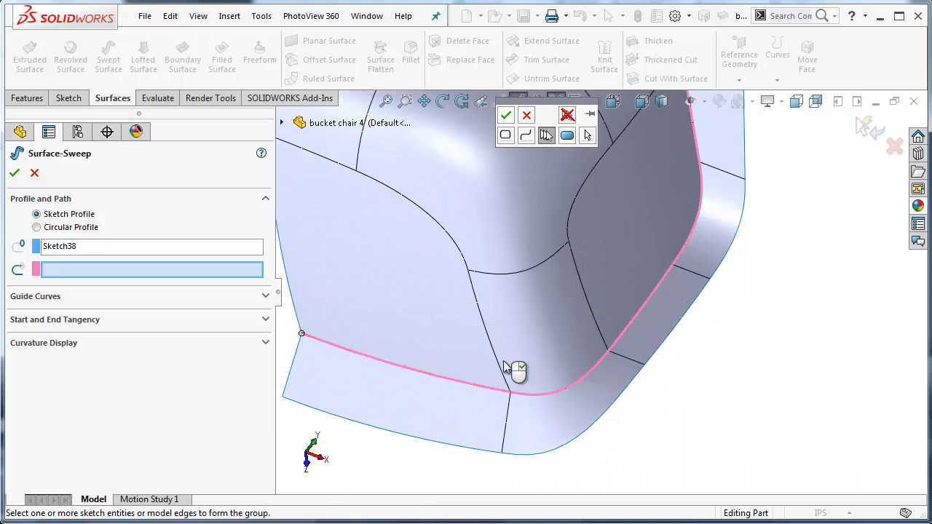
left_click(506, 116)
- Open the sweep's guide curve options and move the profile callout clear of the headrest lip
scroll(679, 212, "up", 3)
middle_click_drag(672, 212, 616, 353)
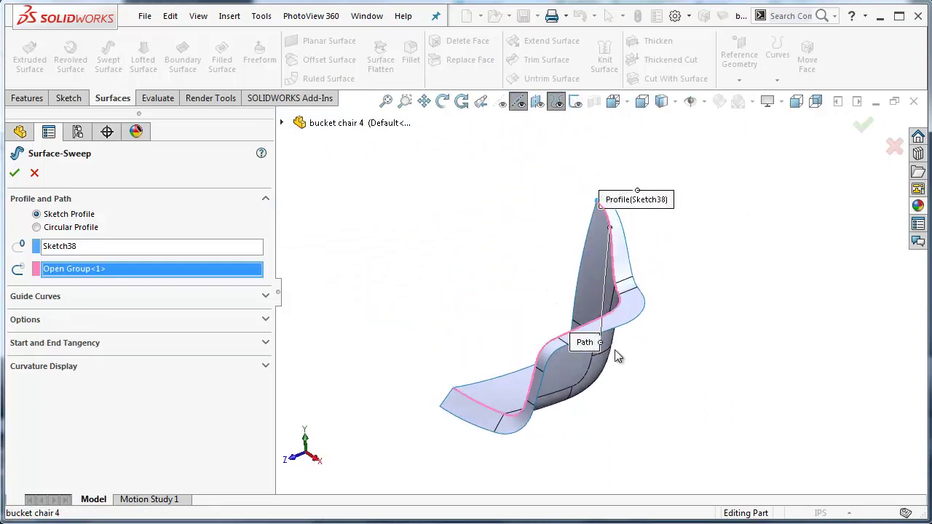
scroll(612, 363, "down", 2)
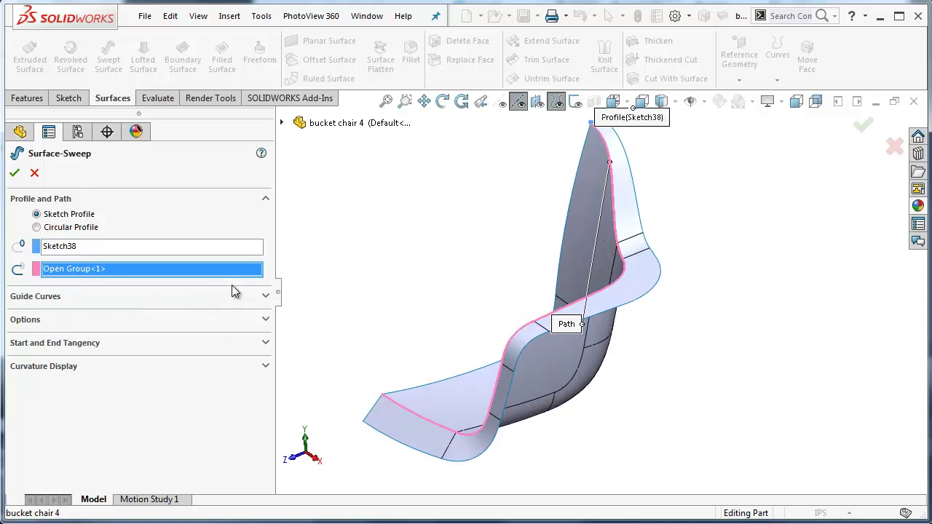
left_click(264, 298)
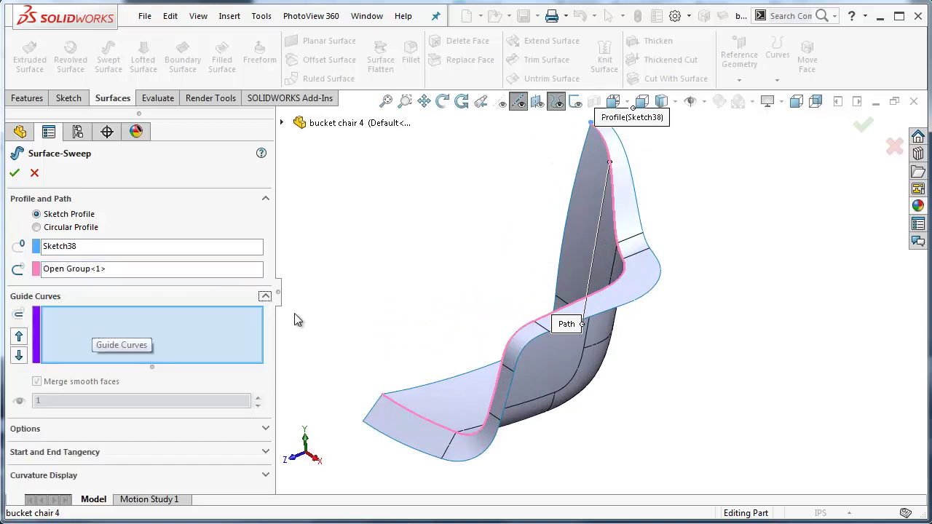
scroll(630, 178, "up", 2)
scroll(612, 181, "down", 2)
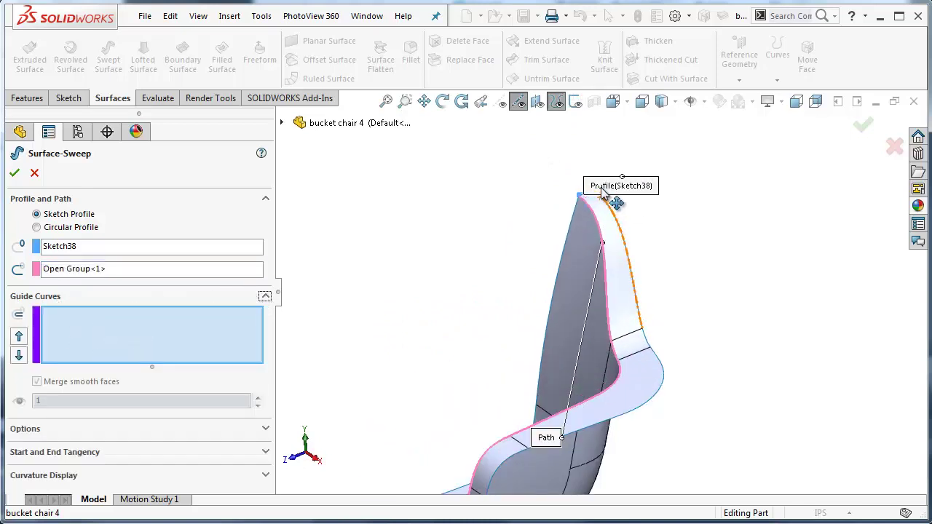
left_click_drag(595, 189, 539, 145)
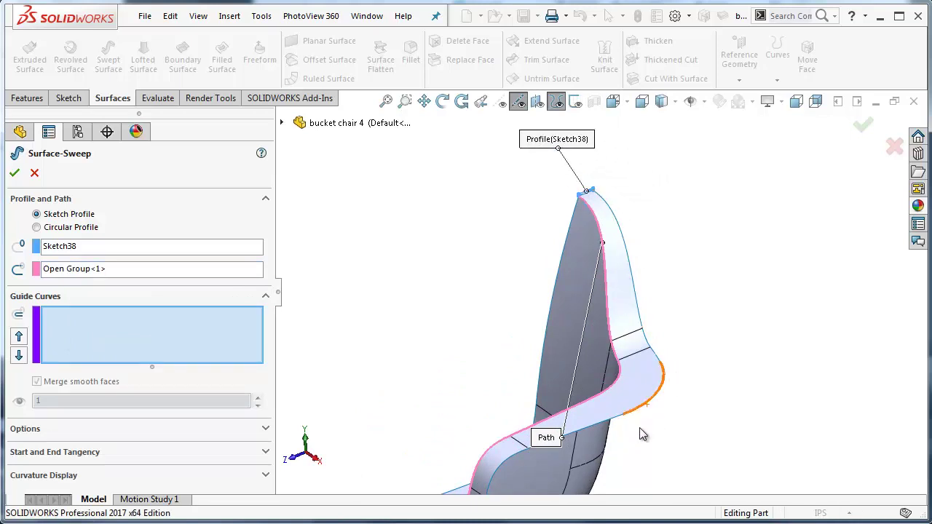
scroll(594, 478, "up", 1)
scroll(595, 479, "up", 1)
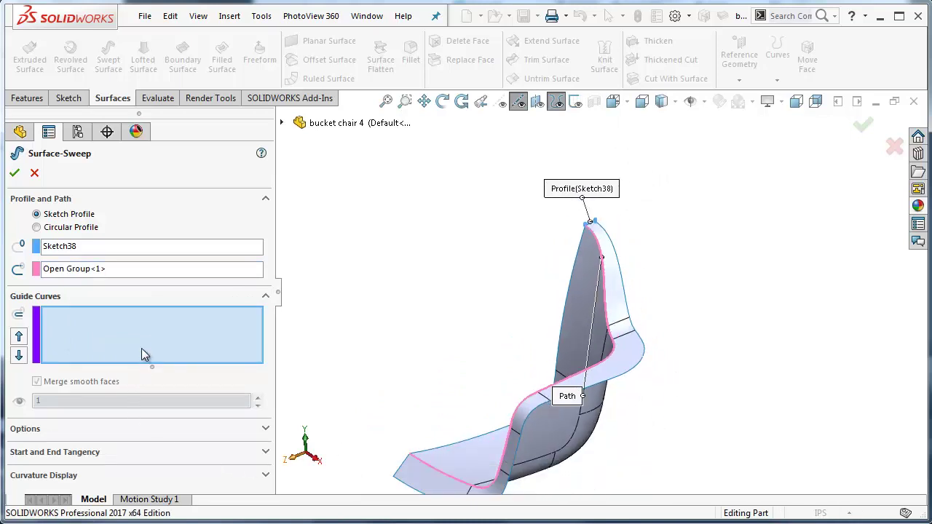
- Begin a SelectionManager guide curve group with the outer edges of the headrest lip and its transition to the arm
right_click(133, 343)
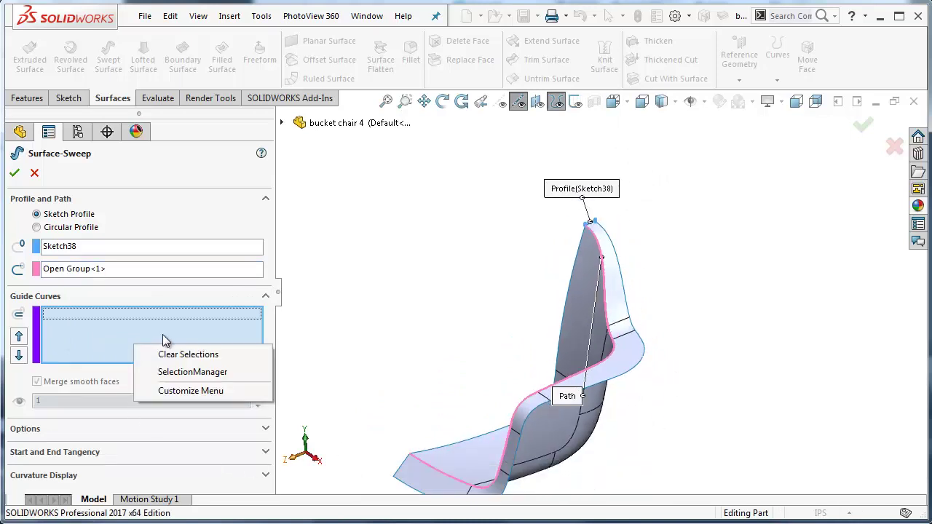
left_click(222, 375)
left_click(619, 274)
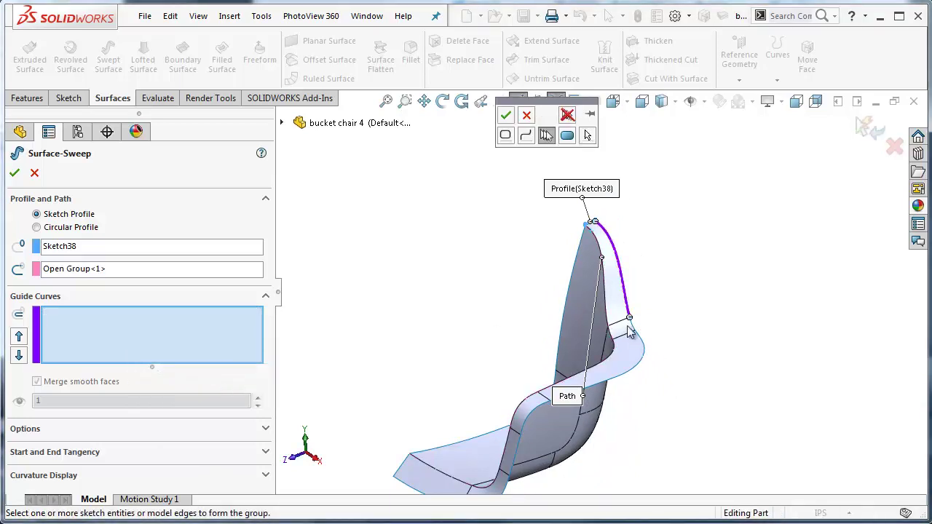
scroll(635, 327, "down", 3)
left_click(618, 331)
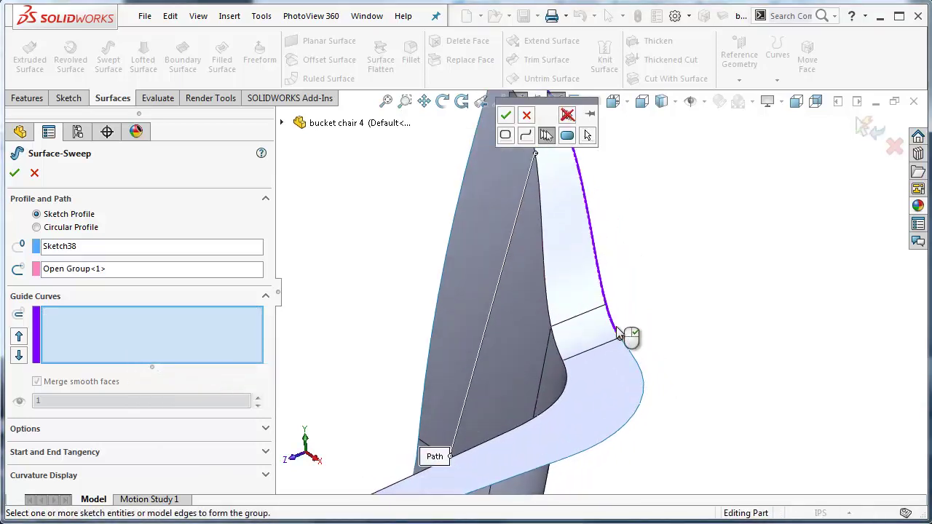
left_click(635, 366)
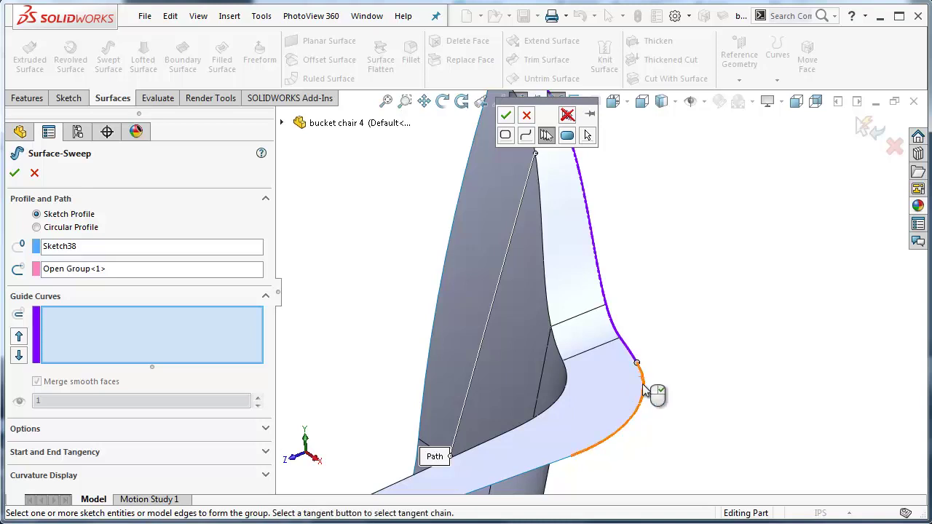
- Complete the guide curve group with the remaining outer lip edges along the arm and seat front, and accept it
middle_click_drag(568, 466, 525, 370)
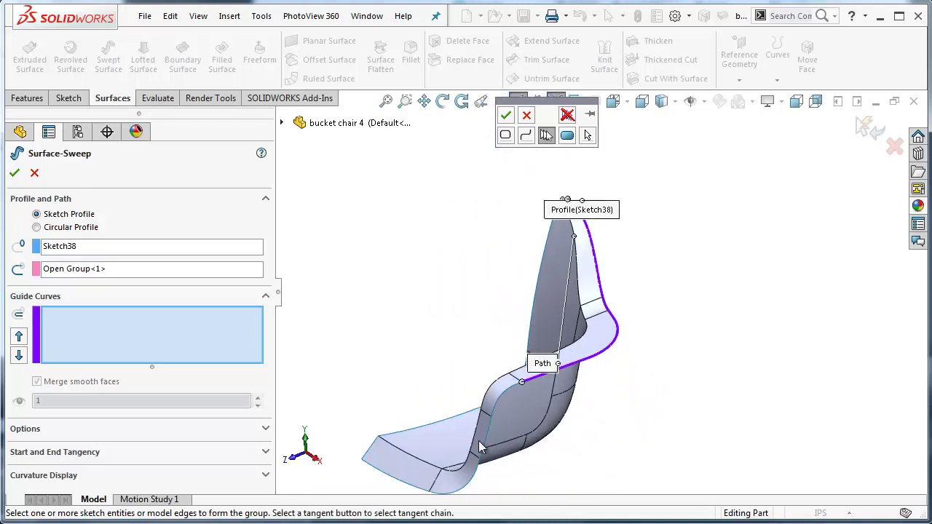
scroll(525, 370, "up", 2)
left_click(525, 369)
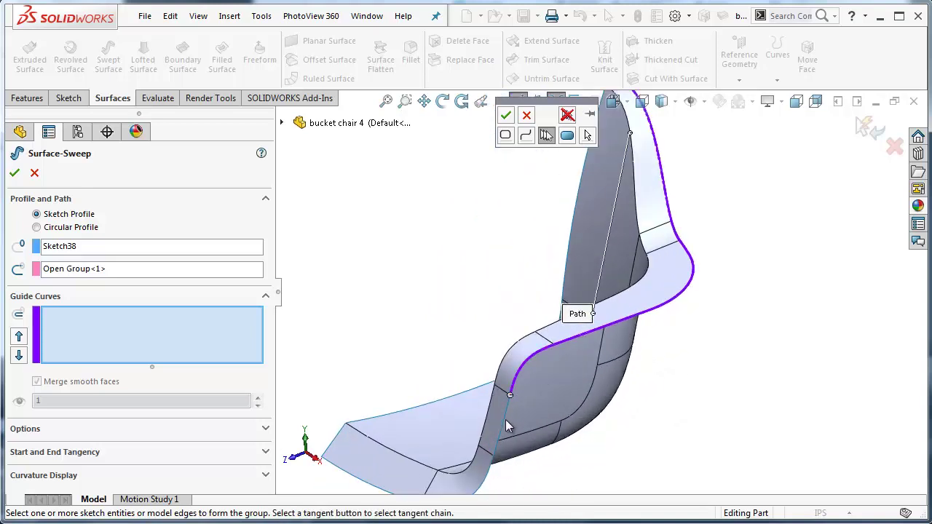
left_click(485, 474)
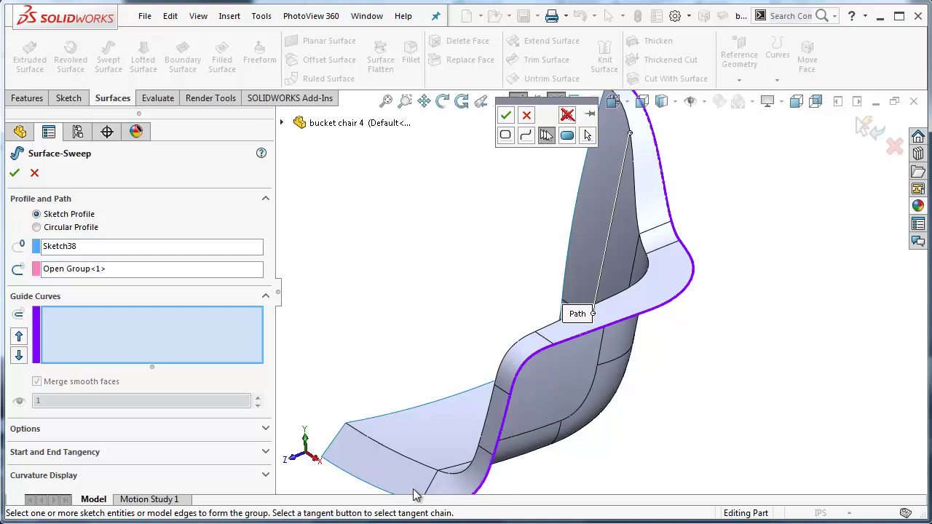
left_click(380, 492)
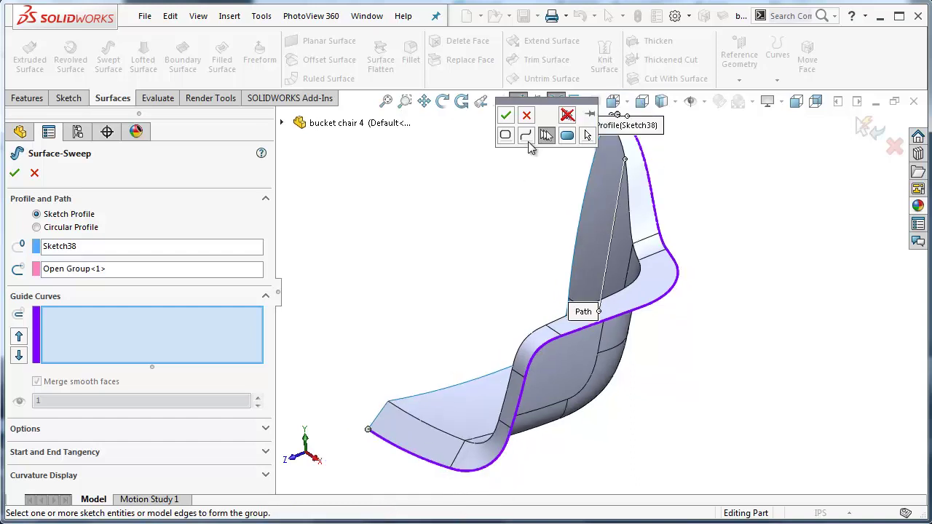
left_click(506, 115)
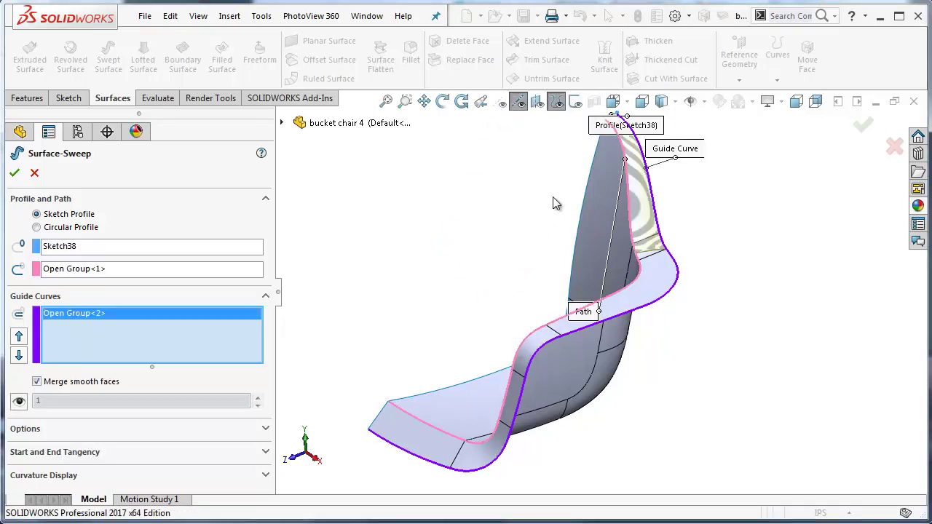
scroll(571, 193, "down", 4)
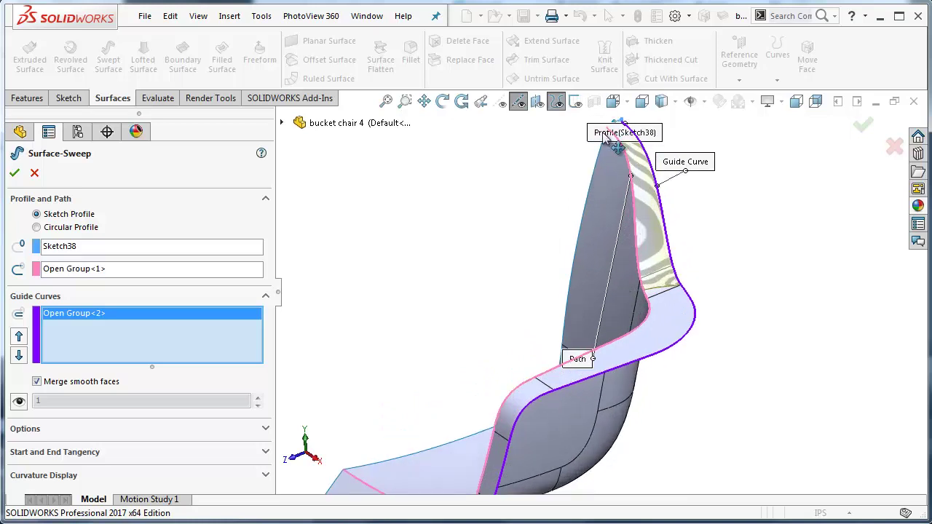
- Set the lip sweep's profile twist to Follow Path and First Guide Curve, and accept the surface sweep
left_click_drag(604, 136, 490, 160)
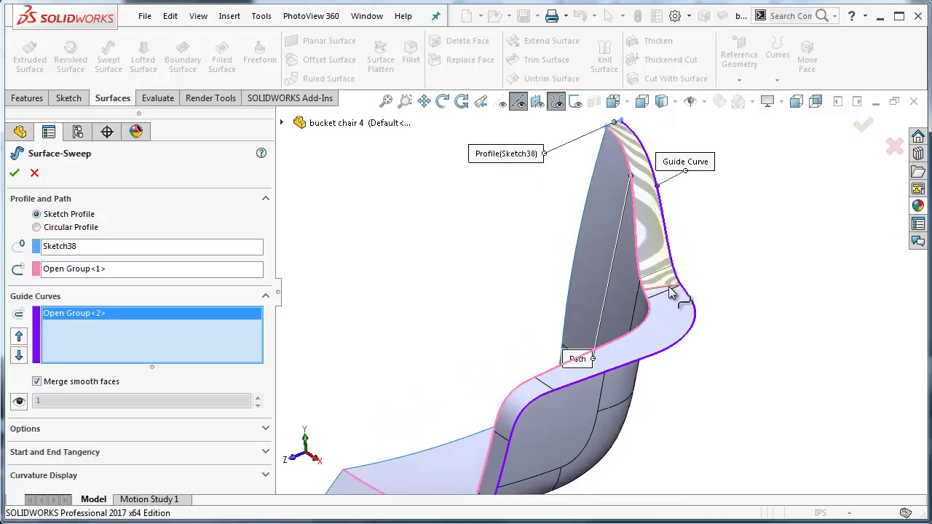
scroll(633, 342, "up", 2)
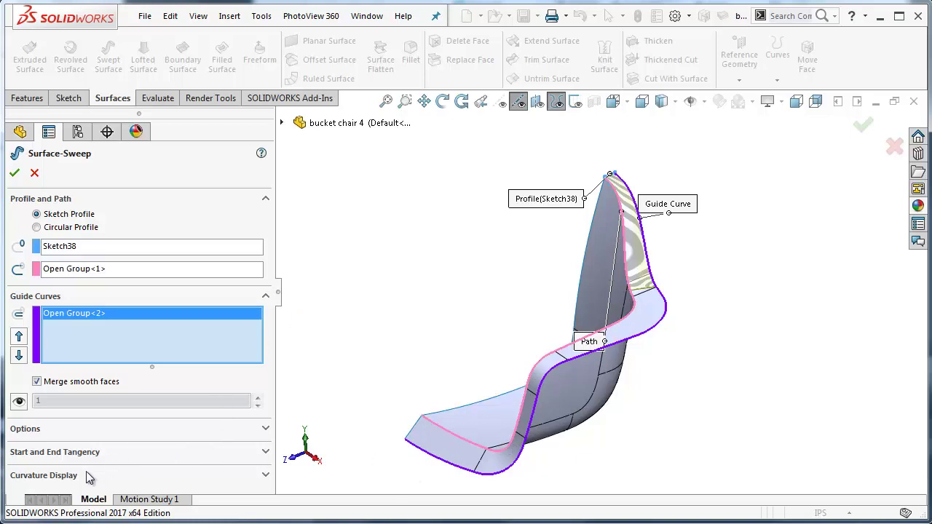
left_click(264, 430)
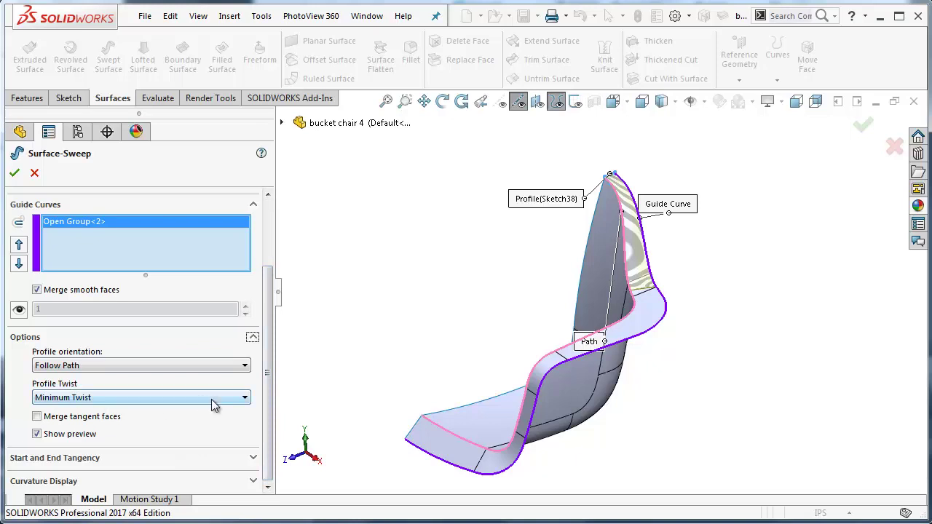
left_click(244, 398)
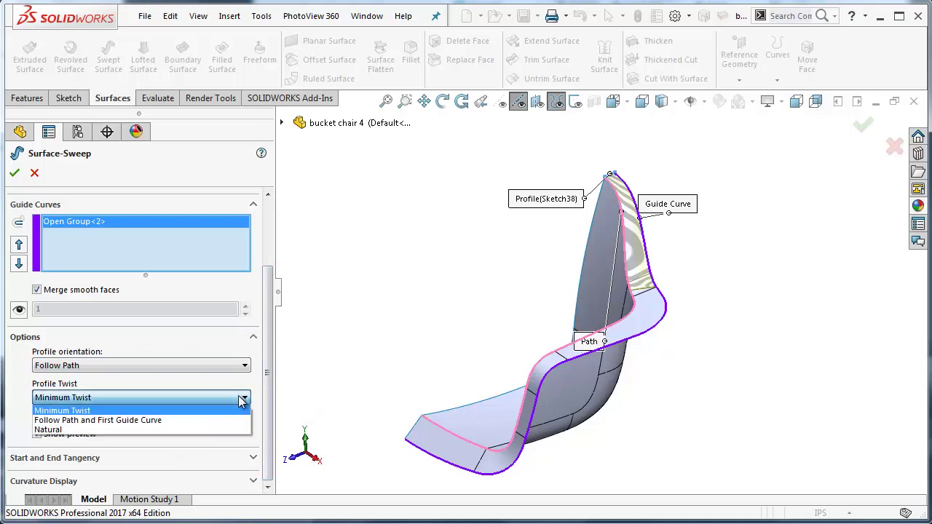
left_click(99, 421)
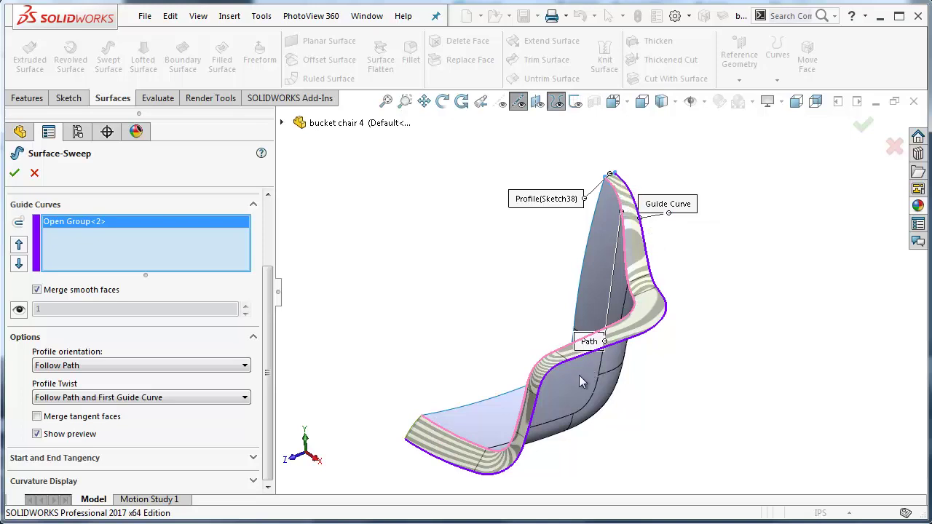
left_click(15, 173)
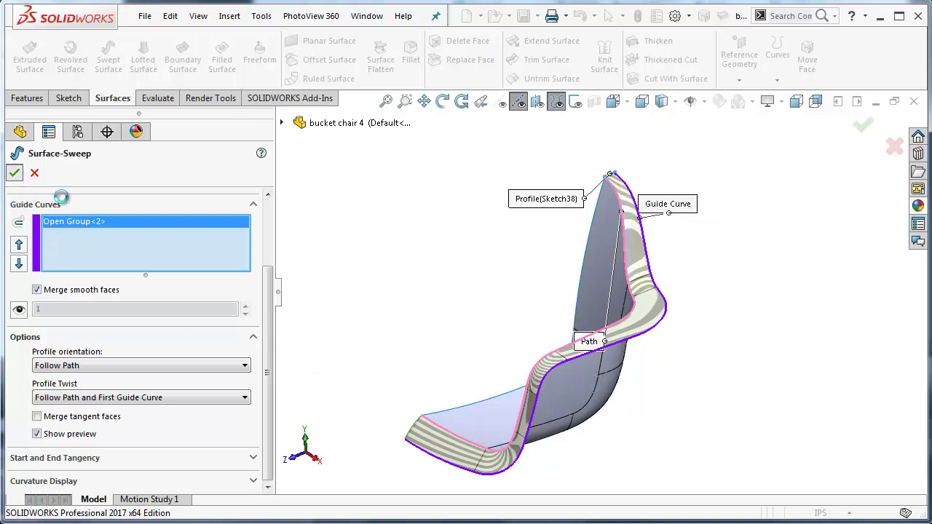
- Inspect the swept lip surface around the arm, underside and headrest, including its arc cross-section at the top
middle_click_drag(543, 332, 603, 264)
scroll(709, 312, "down", 5)
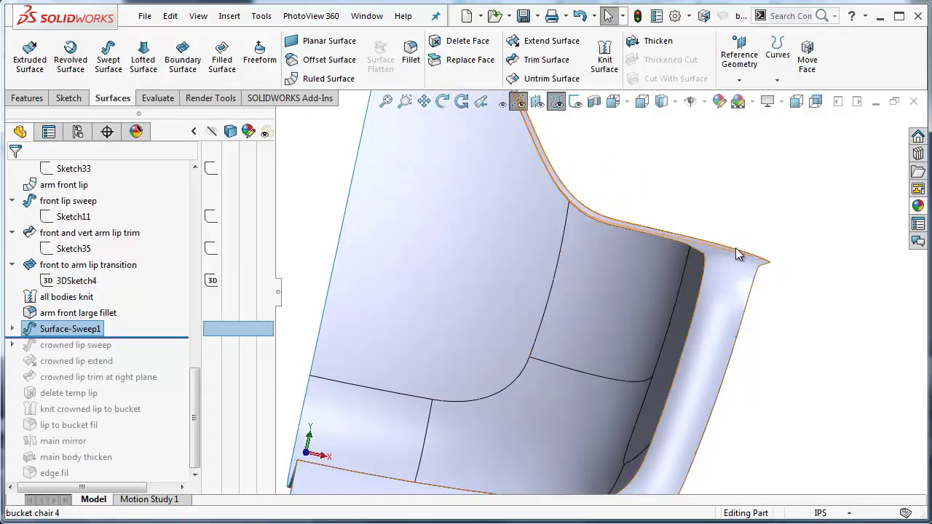
middle_click_drag(786, 279, 572, 508)
scroll(571, 472, "up", 2)
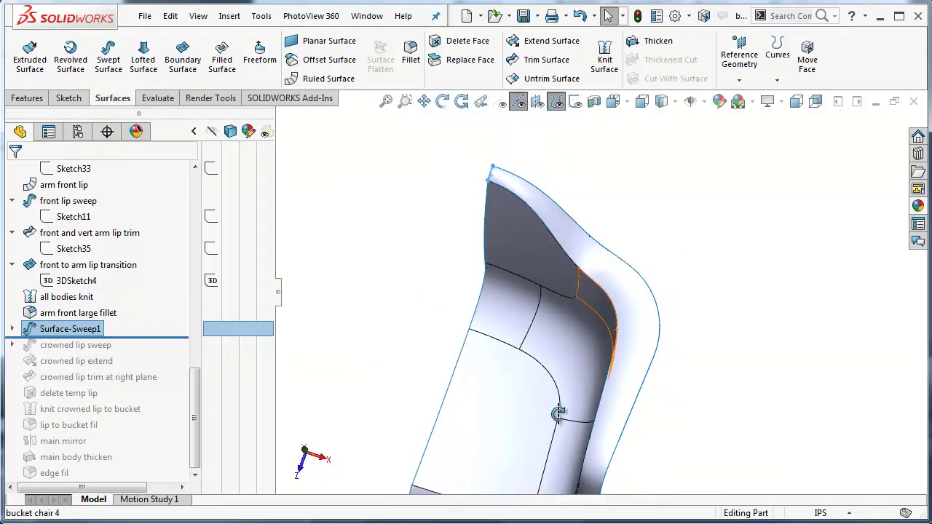
middle_click_drag(559, 412, 487, 319)
scroll(717, 156, "down", 5)
scroll(683, 193, "down", 4)
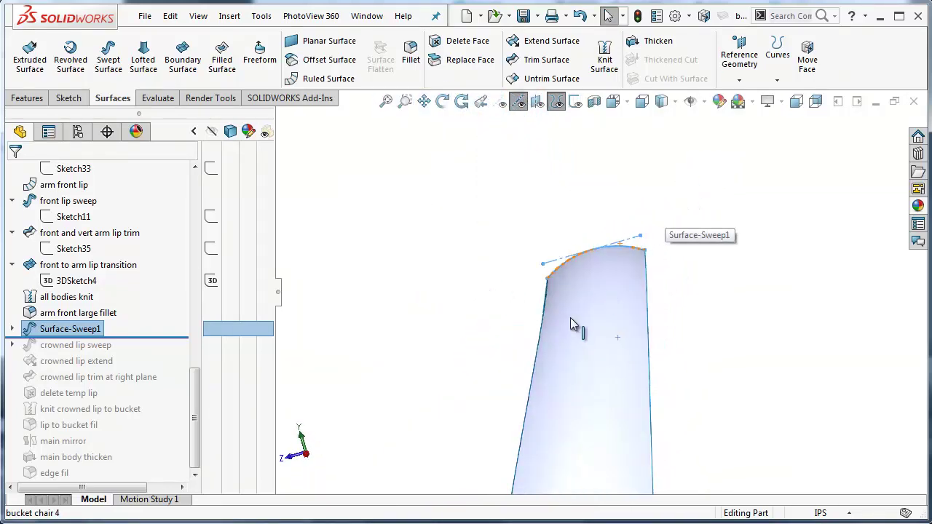
scroll(490, 437, "up", 3)
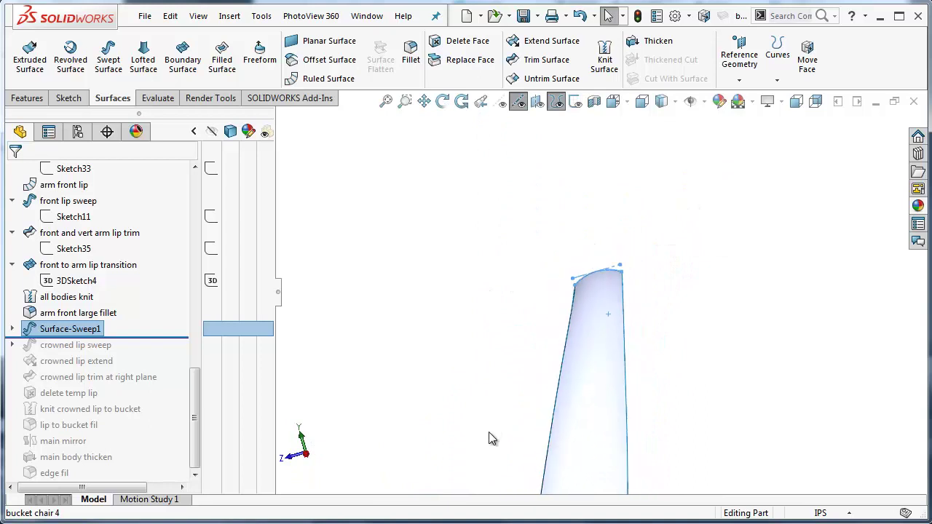
middle_click_drag(490, 437, 539, 478)
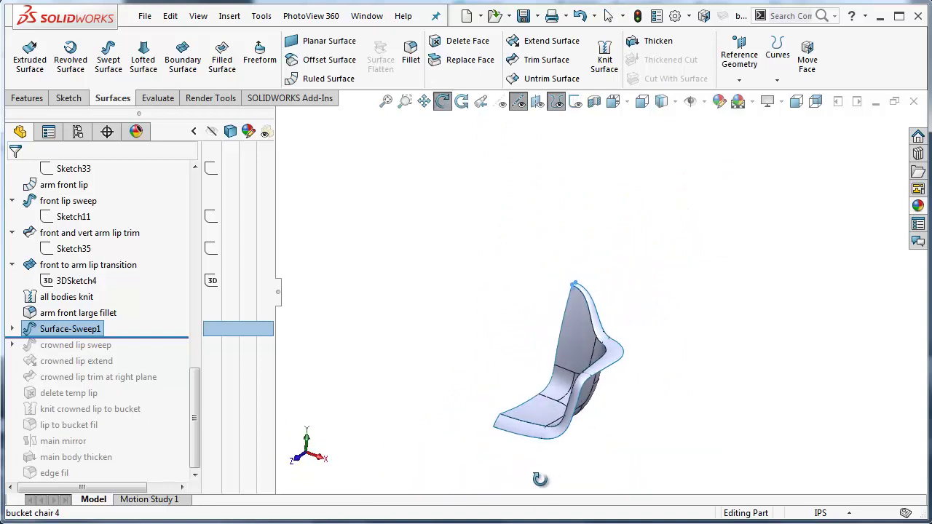
scroll(609, 427, "down", 1)
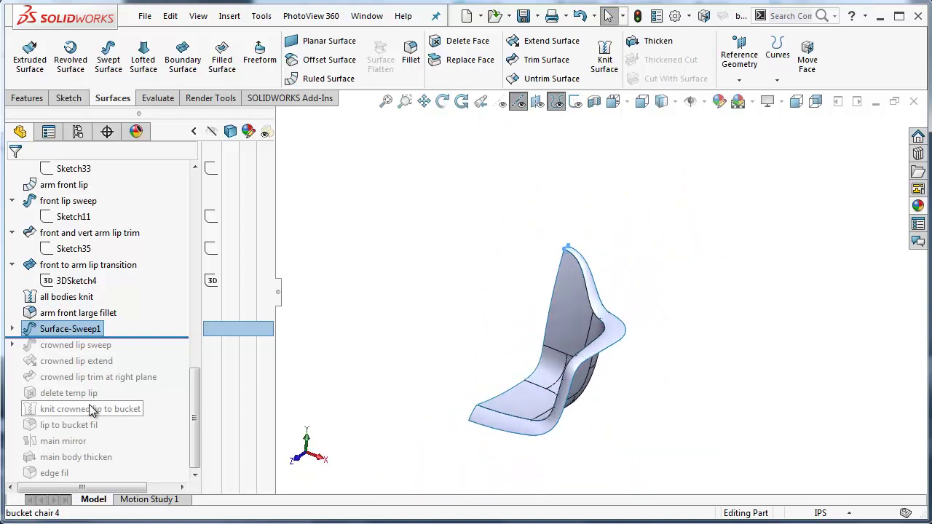
- Reopen the new lip sweep's definition and enable merging of tangent faces
right_click(85, 333)
left_click(88, 227)
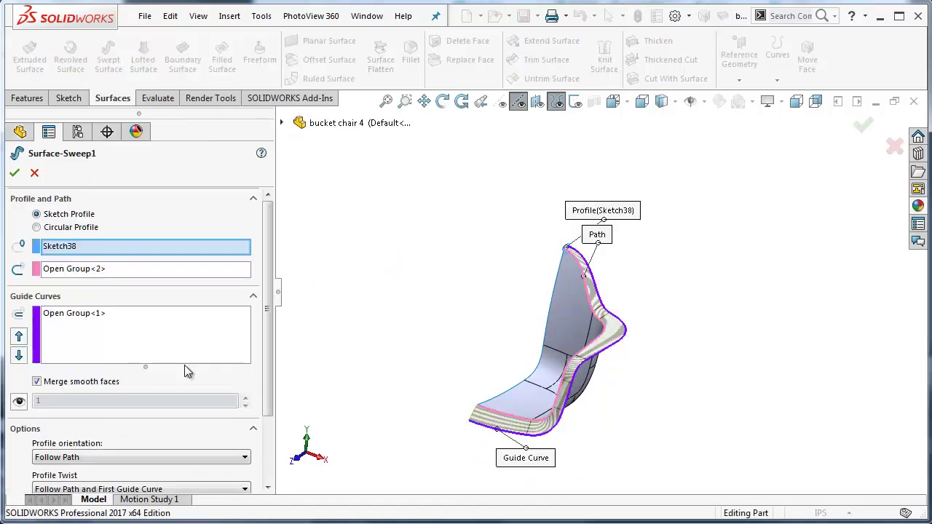
scroll(270, 356, "down", 3)
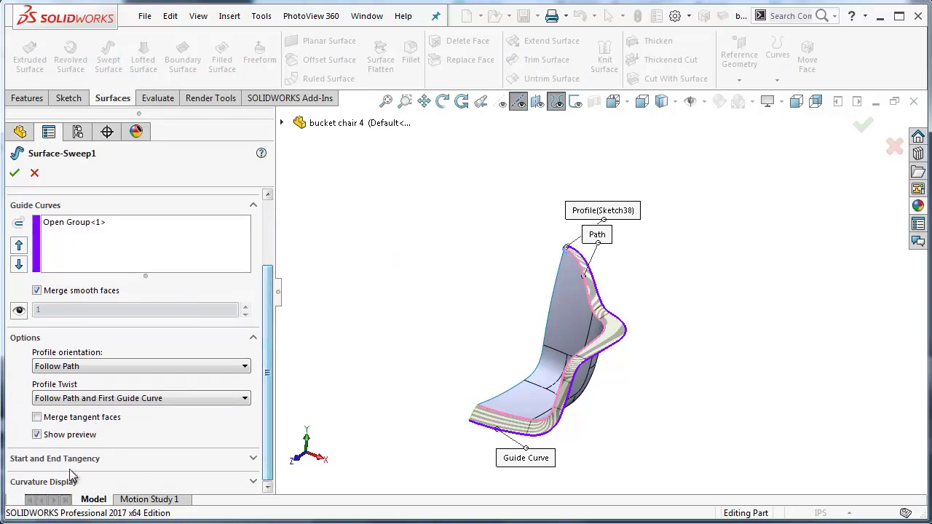
left_click(38, 419)
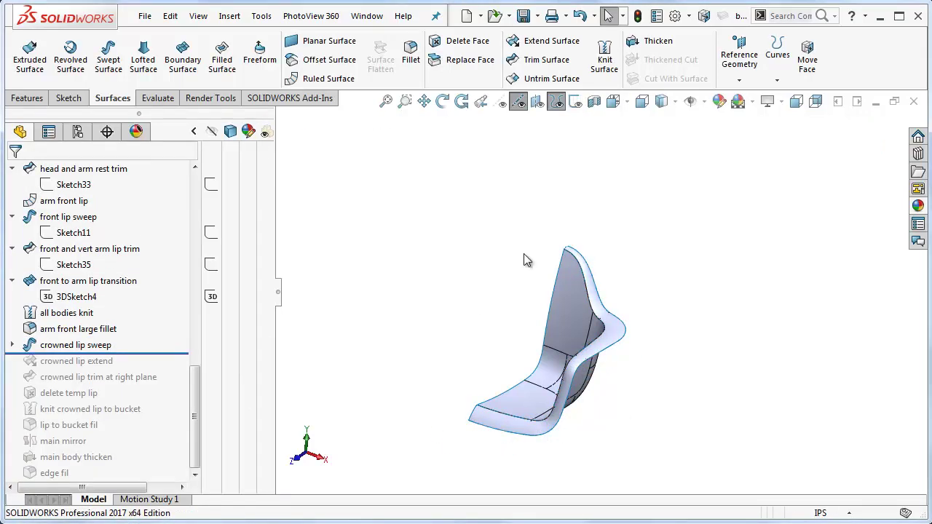
- Examine the crowned lip's end at the centre of the seat front, starting from the Front view
left_click(625, 106)
left_click(635, 164)
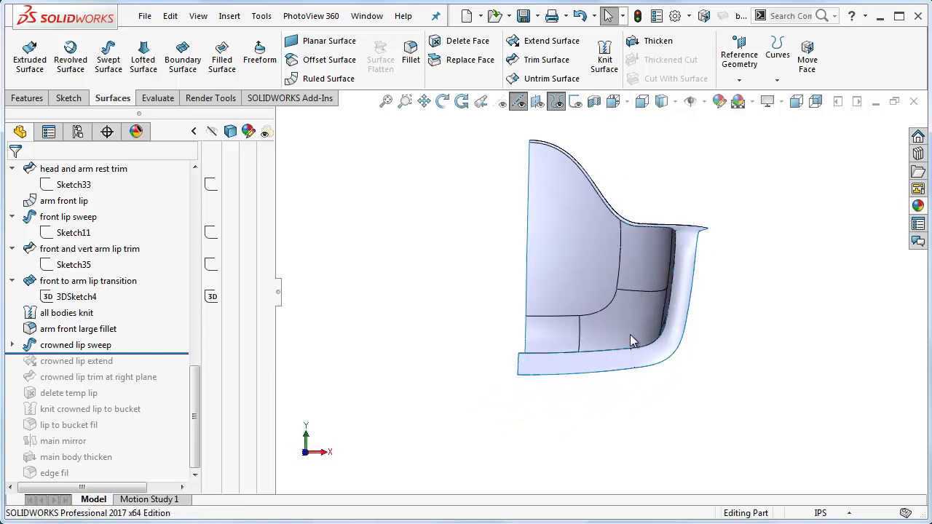
scroll(547, 363, "down", 5)
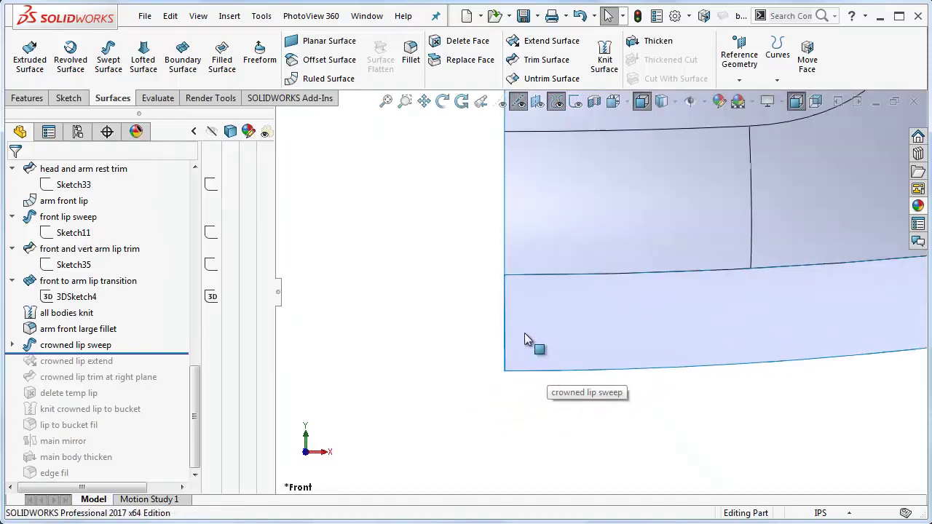
scroll(525, 337, "down", 3)
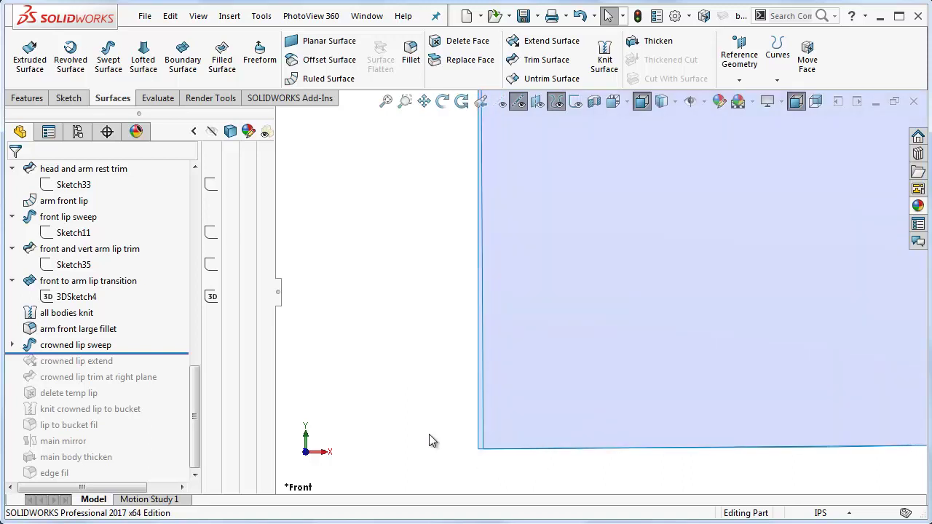
scroll(685, 171, "up", 3)
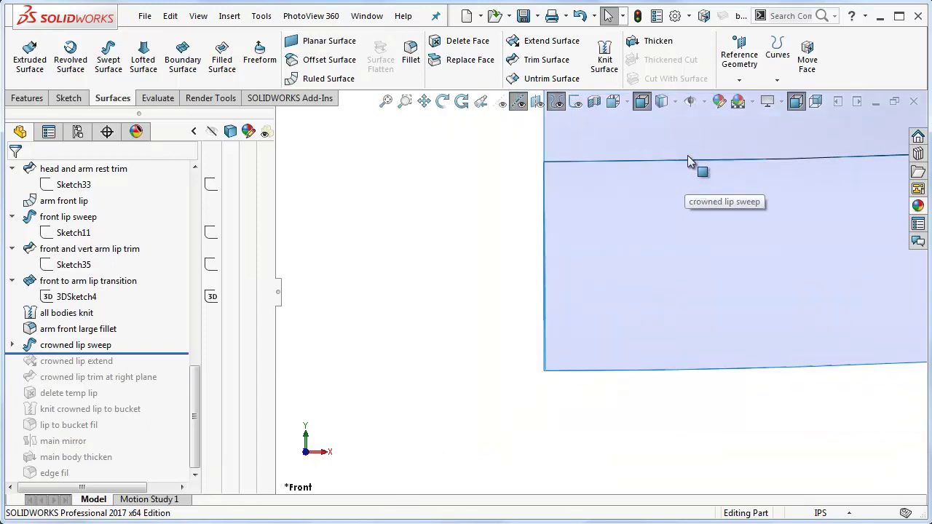
middle_click_drag(591, 340, 509, 313)
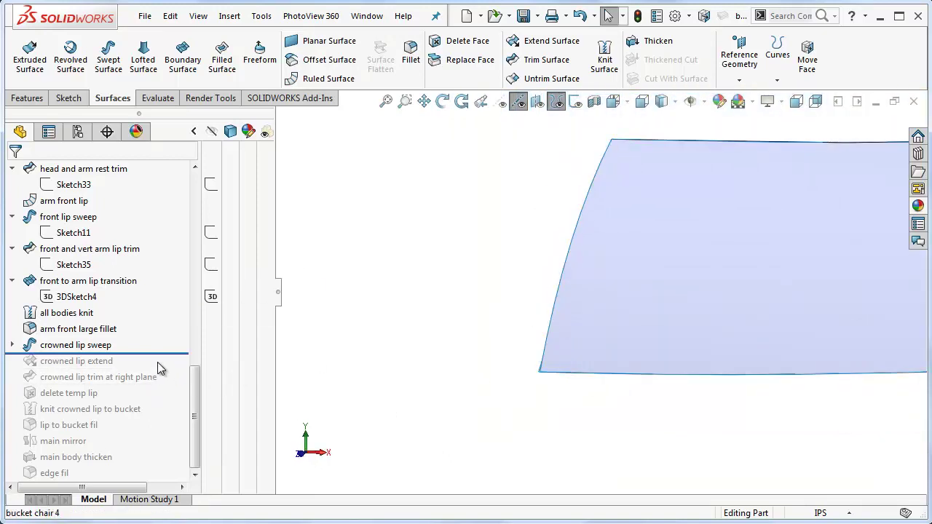
- Roll the model forward past crowned lip trim at right plane and check the lip's centre edge in Front view
left_click_drag(166, 353, 179, 385)
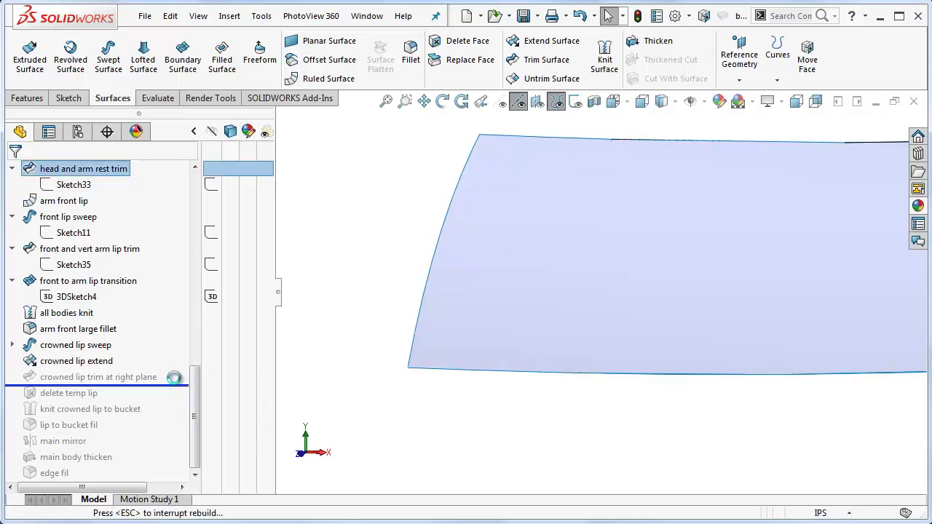
left_click(613, 101)
left_click(632, 163)
scroll(531, 347, "down", 10)
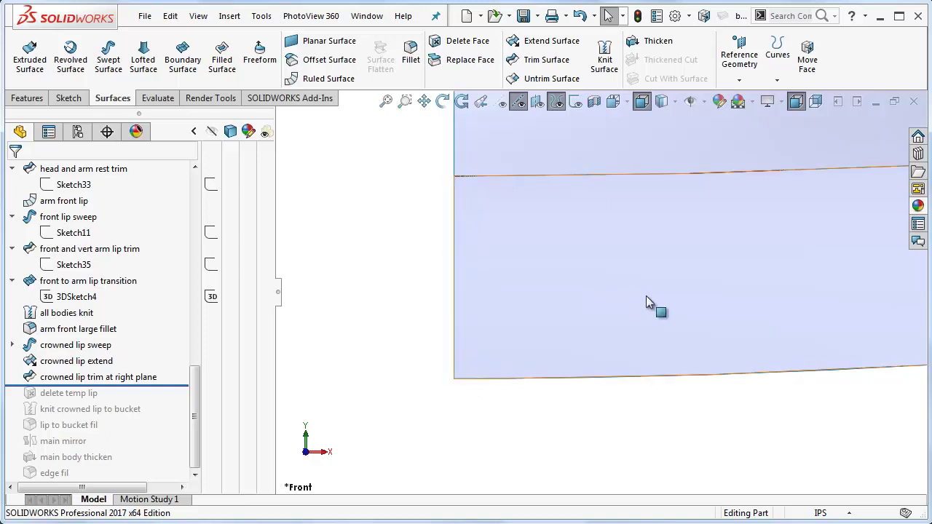
scroll(648, 297, "up", 2)
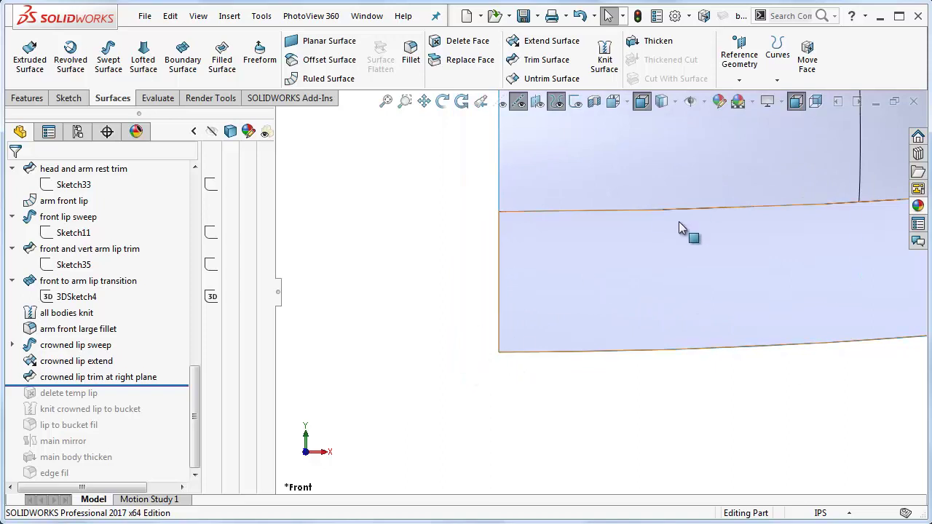
- Roll the model forward past the delete temp lip feature and hide the crowned lip surface body
middle_click_drag(687, 235, 732, 264)
scroll(729, 258, "up", 8)
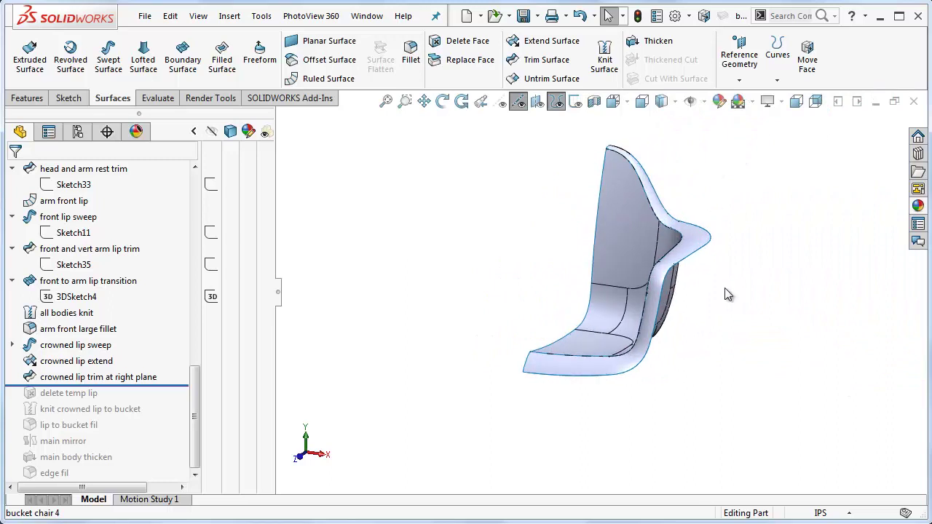
scroll(649, 255, "down", 5)
middle_click_drag(671, 281, 469, 357)
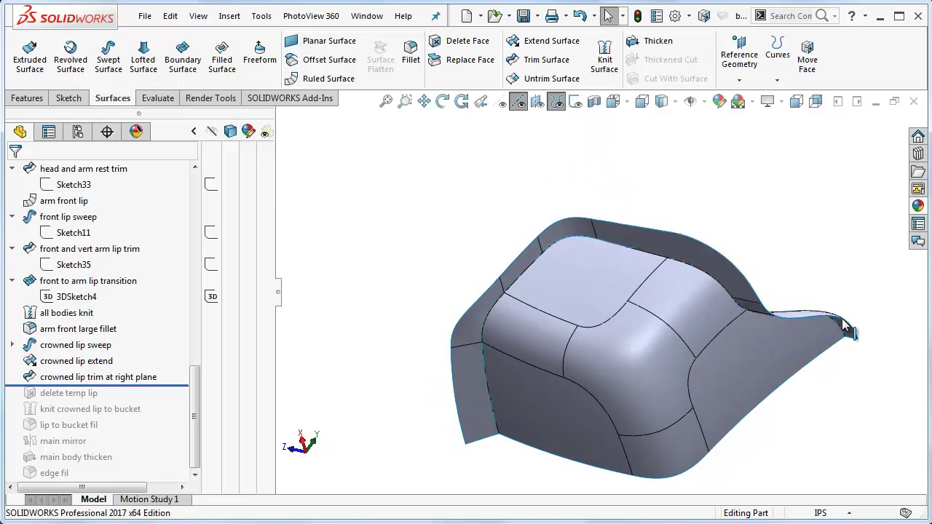
middle_click_drag(515, 255, 514, 204)
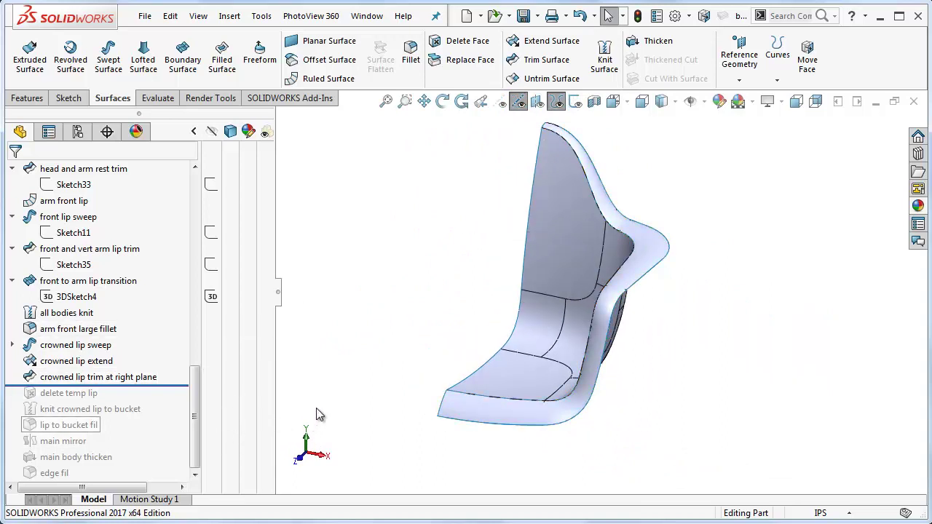
left_click_drag(179, 385, 115, 393)
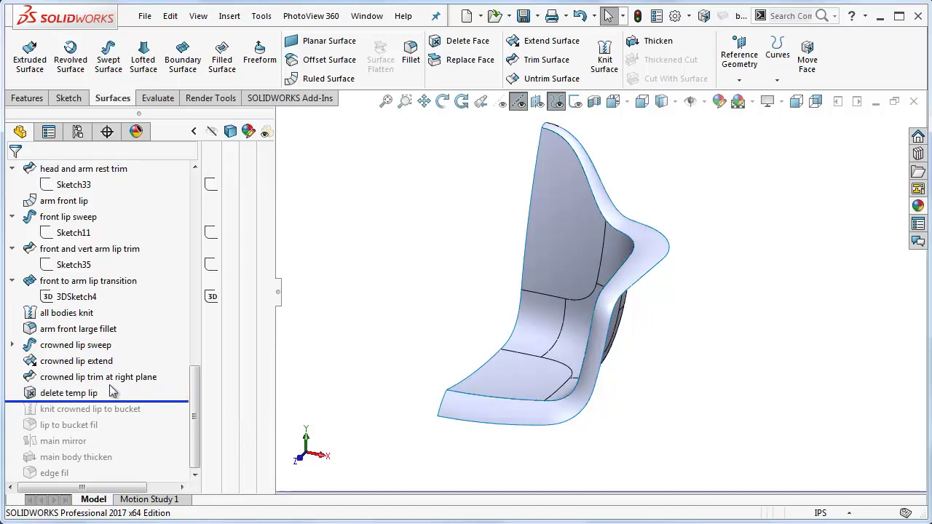
right_click(650, 241)
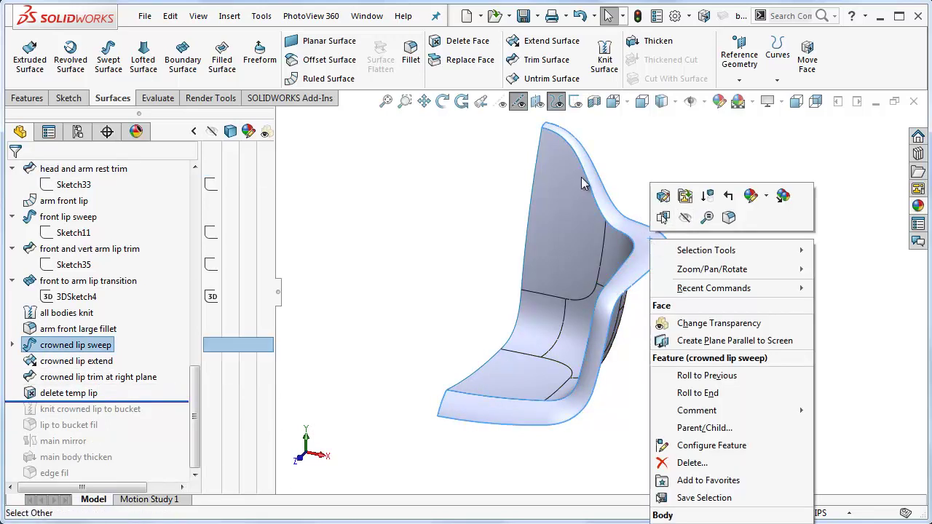
left_click(684, 217)
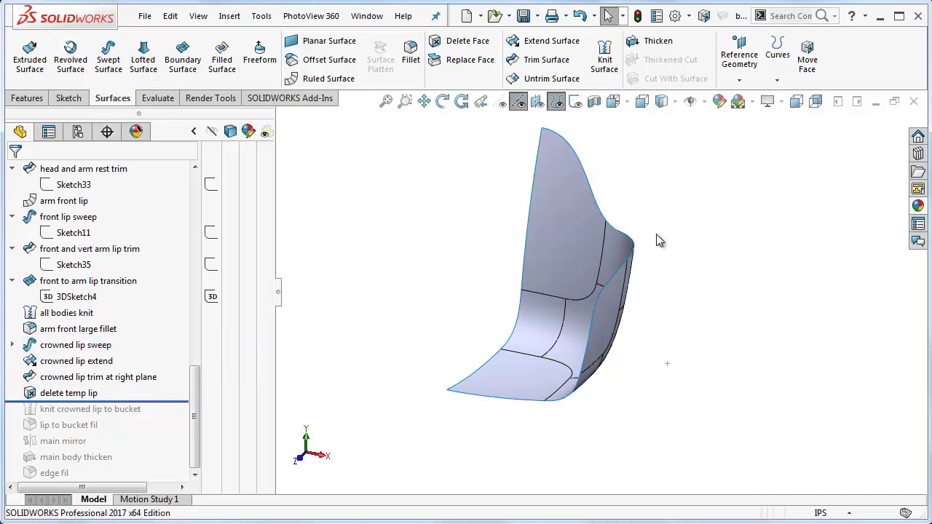
- Open the delete temp lip feature to review its selected faces, and accept it without edits
right_click(106, 390)
left_click(83, 321)
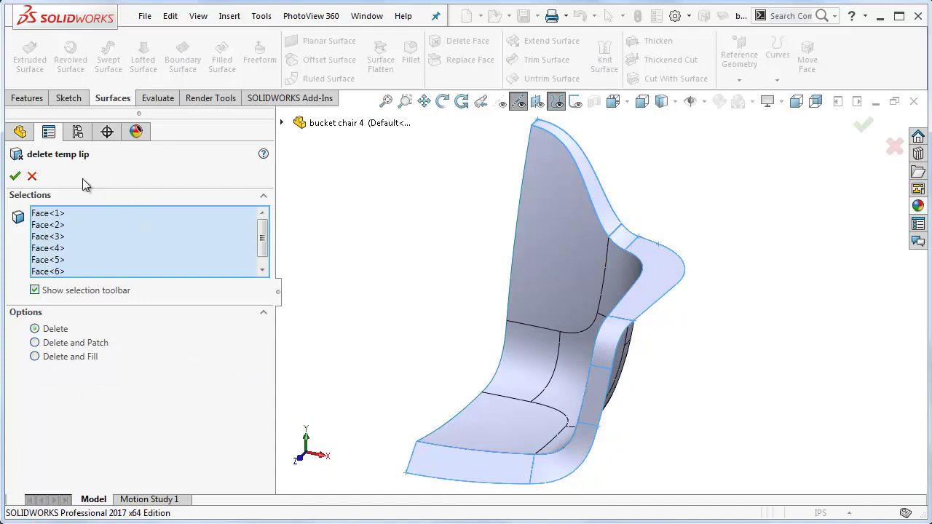
left_click(15, 177)
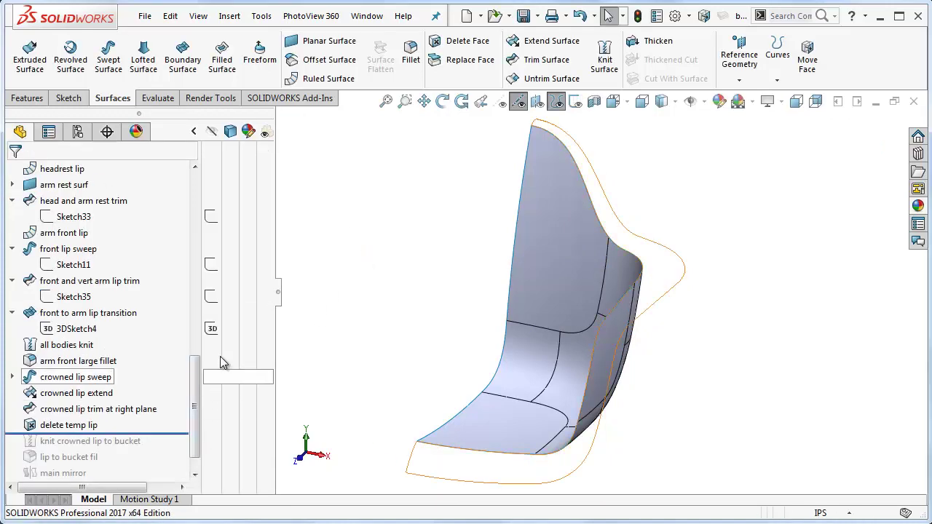
- Show the hidden crowned lip body again from the Surface Bodies folder
left_click_drag(199, 378, 204, 233)
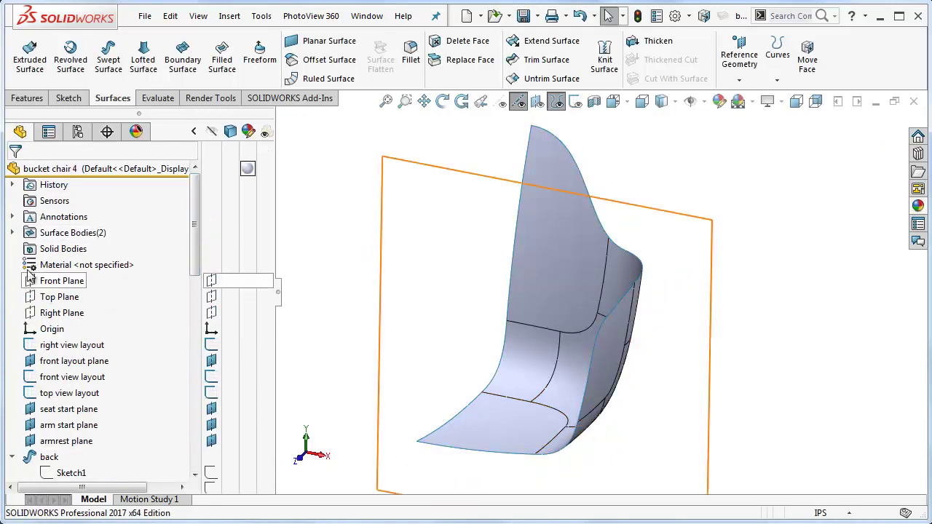
left_click(12, 232)
right_click(80, 249)
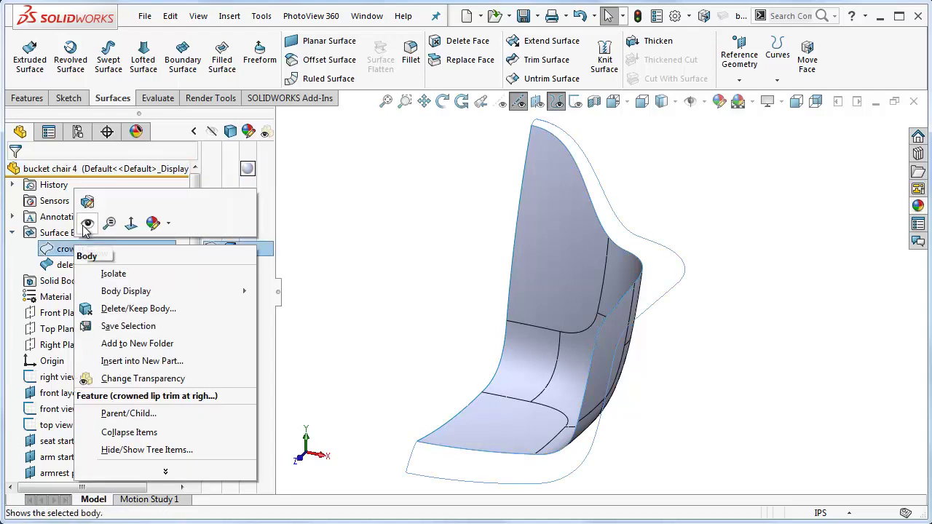
left_click(87, 222)
left_click(331, 232)
- Roll the model forward past knit crowned lip to bucket and orbit to view the seat interior
left_click_drag(199, 264, 198, 385)
left_click_drag(87, 482, 167, 412)
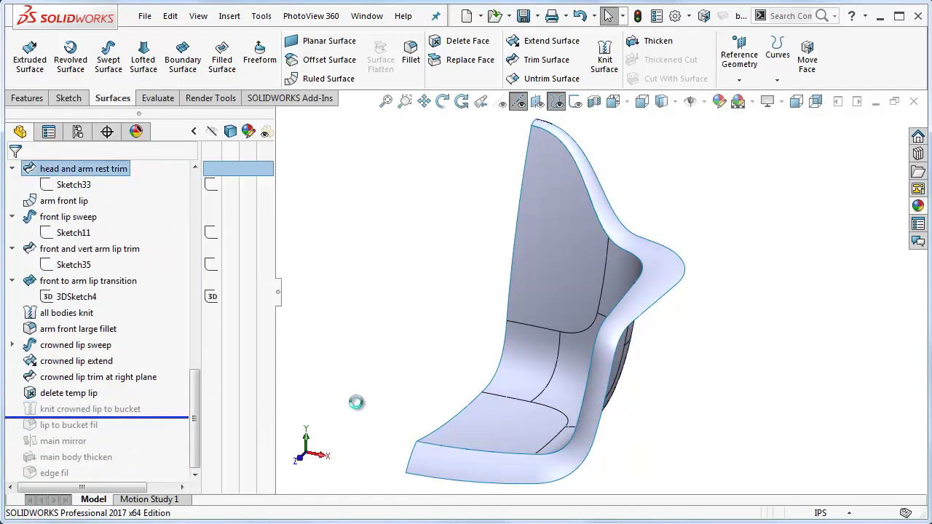
middle_click_drag(334, 394, 553, 196)
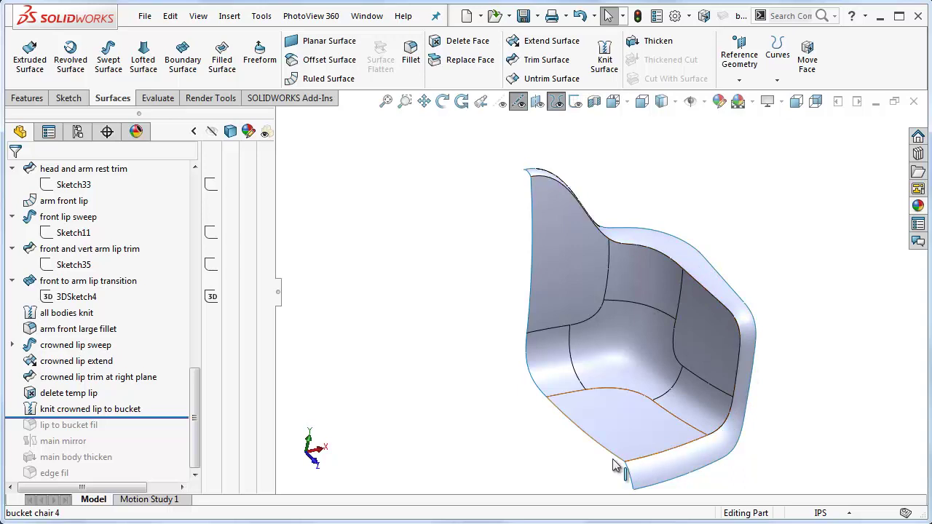
- Roll the model forward past the lip to bucket fillet and inspect the blended inner edge of the lip
left_click_drag(162, 417, 180, 433)
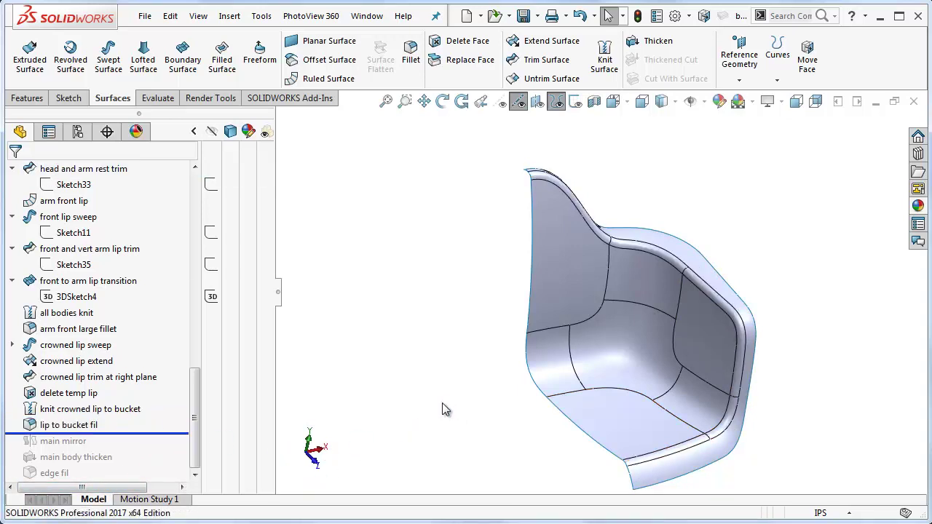
middle_click_drag(529, 352, 616, 272)
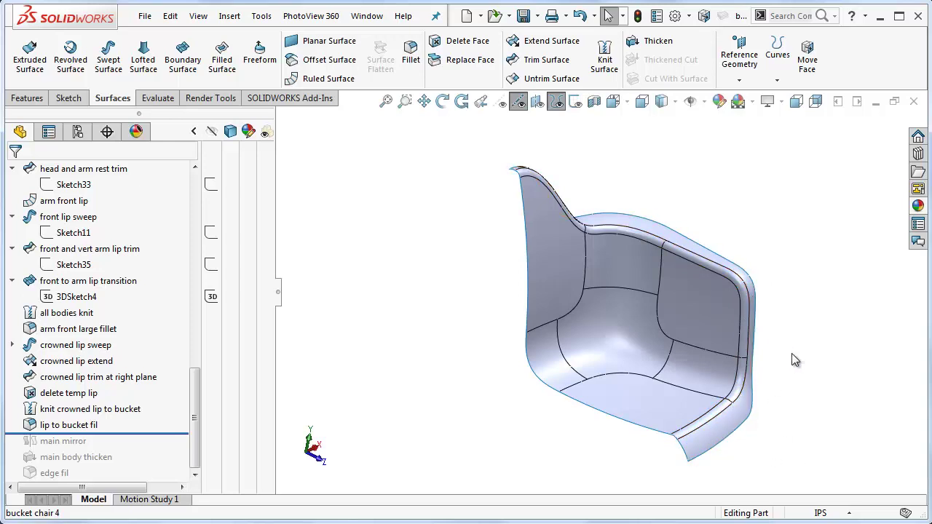
scroll(792, 357, "down", 2)
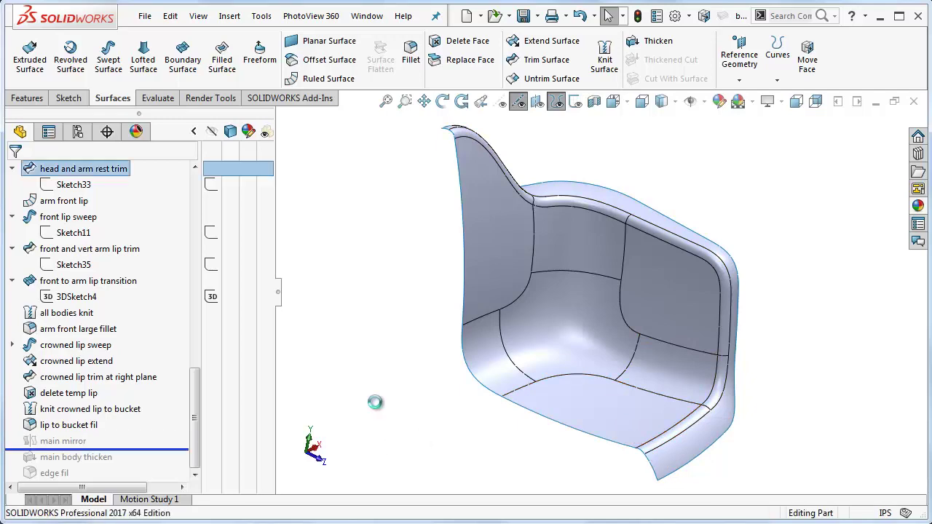
- Roll the model forward past the main mirror feature and view the full bucket chair from the side
middle_click_drag(374, 401, 412, 348)
left_click_drag(412, 348, 443, 388)
key("Escape")
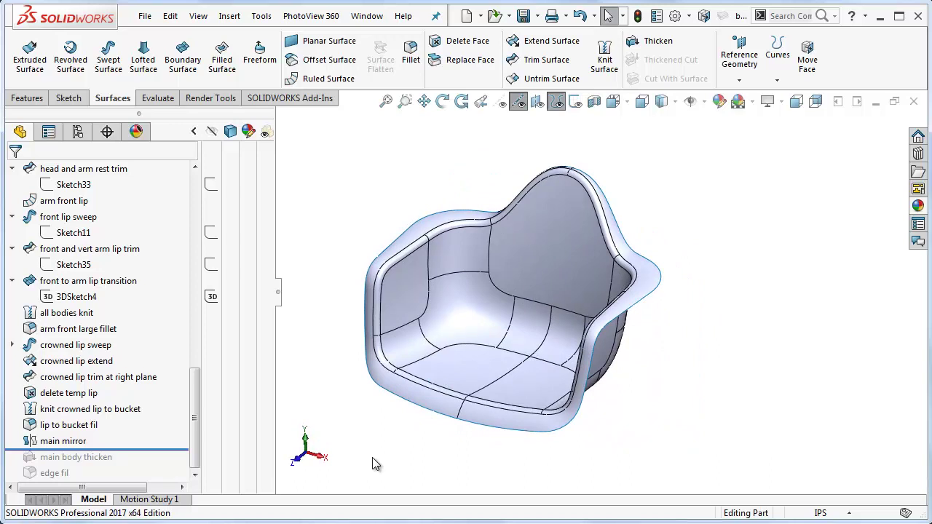
mouse_move(554, 361)
middle_mouse_down()
mouse_move(540, 333)
mouse_move(481, 304)
mouse_move(546, 353)
middle_mouse_up()
middle_click_drag(531, 211, 561, 259)
scroll(435, 243, "down", 2)
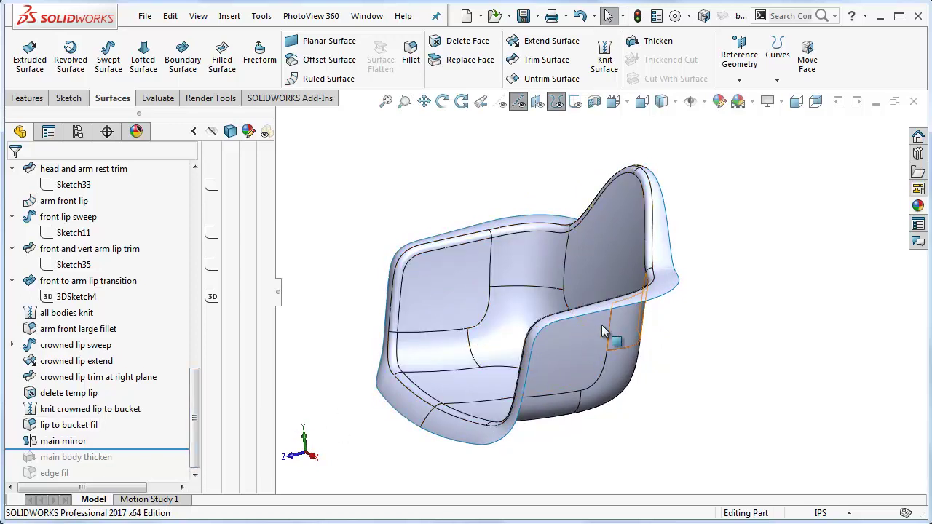
- Roll the model forward past main body thicken and inspect the thickened outer edge of the lip
left_click_drag(162, 451, 162, 466)
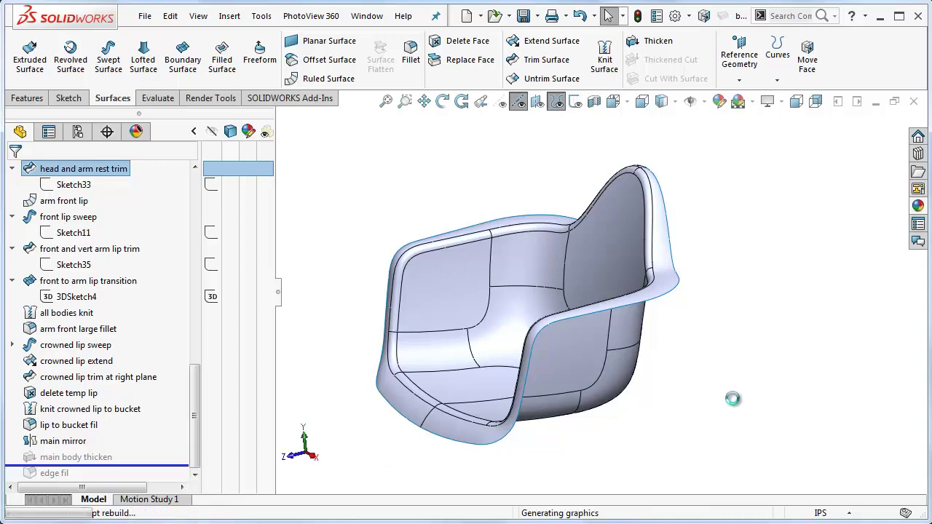
middle_click_drag(701, 377, 693, 355)
scroll(677, 293, "down", 8)
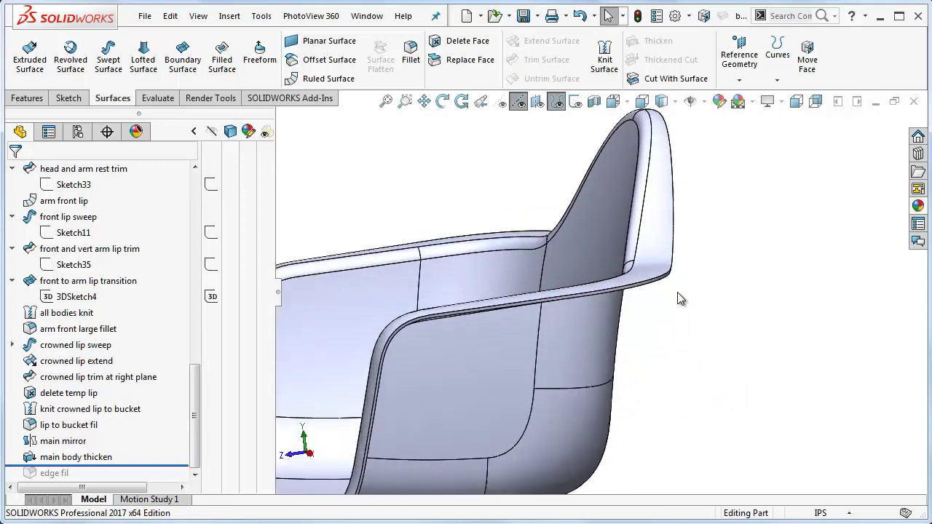
mouse_move(651, 283)
middle_mouse_down()
mouse_move(639, 275)
mouse_move(627, 308)
mouse_move(641, 298)
middle_mouse_up()
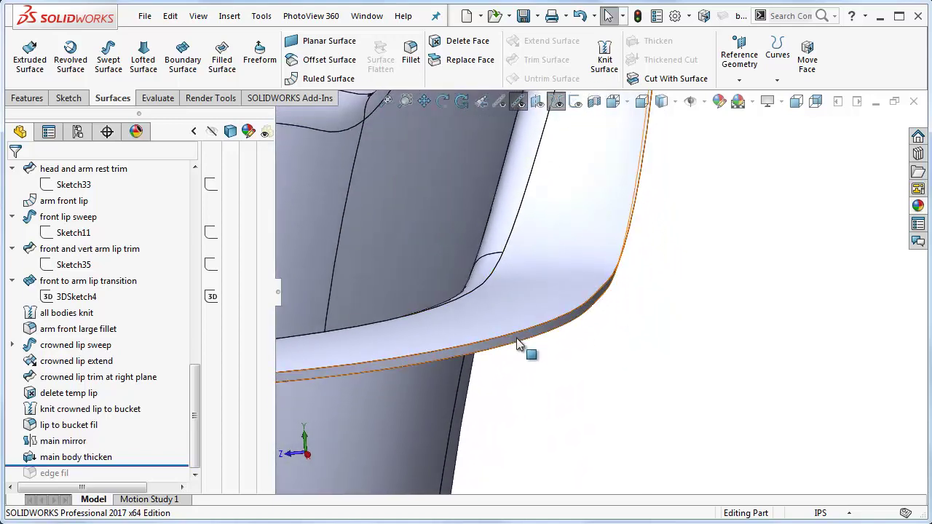
scroll(500, 388, "up", 8)
scroll(430, 348, "down", 2)
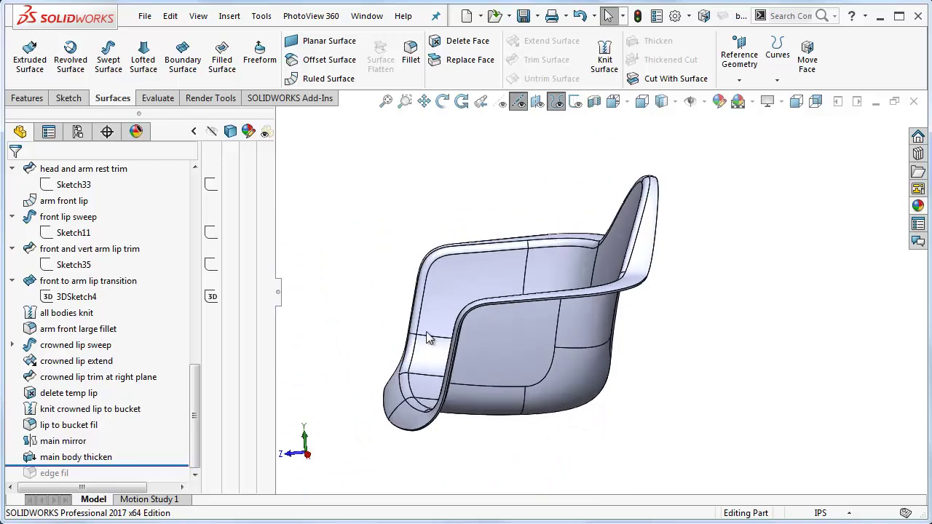
middle_click_drag(570, 382, 655, 320)
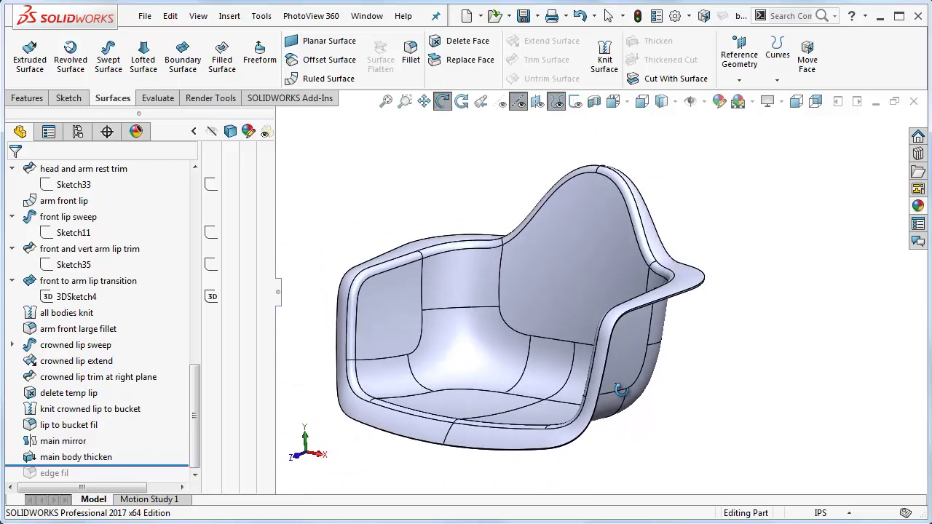
- Start a full round fillet with the lip's upper face as side face set 1 and its thin outer edge face as center set
scroll(689, 294, "down", 3)
scroll(624, 291, "down", 4)
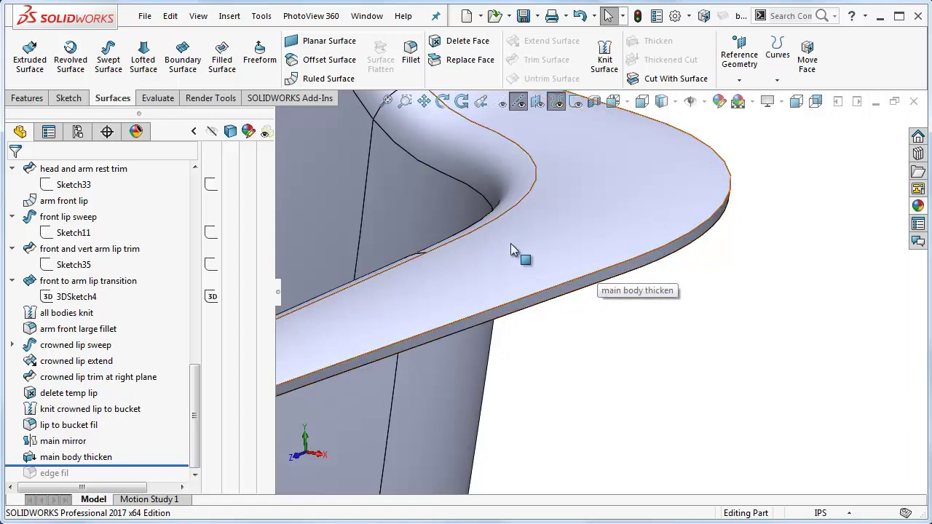
left_click(417, 56)
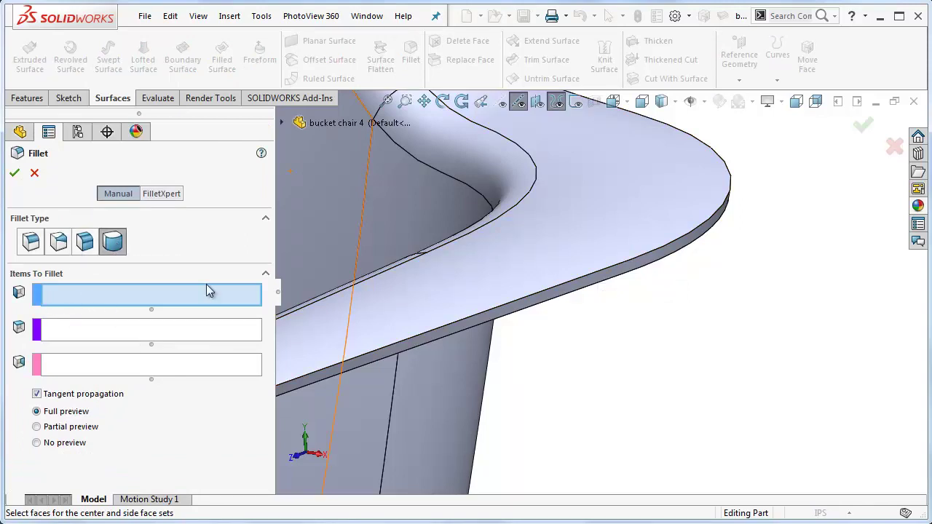
left_click(620, 213)
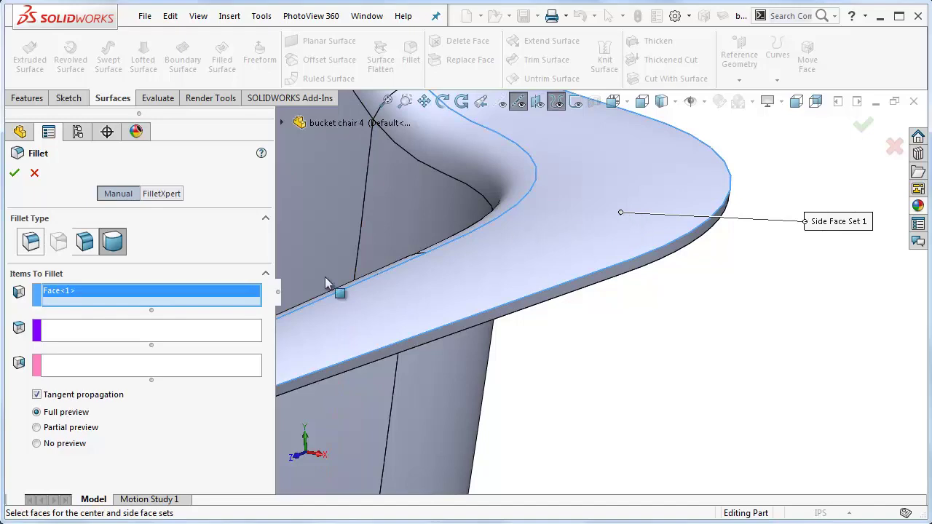
left_click(225, 330)
scroll(582, 284, "down", 2)
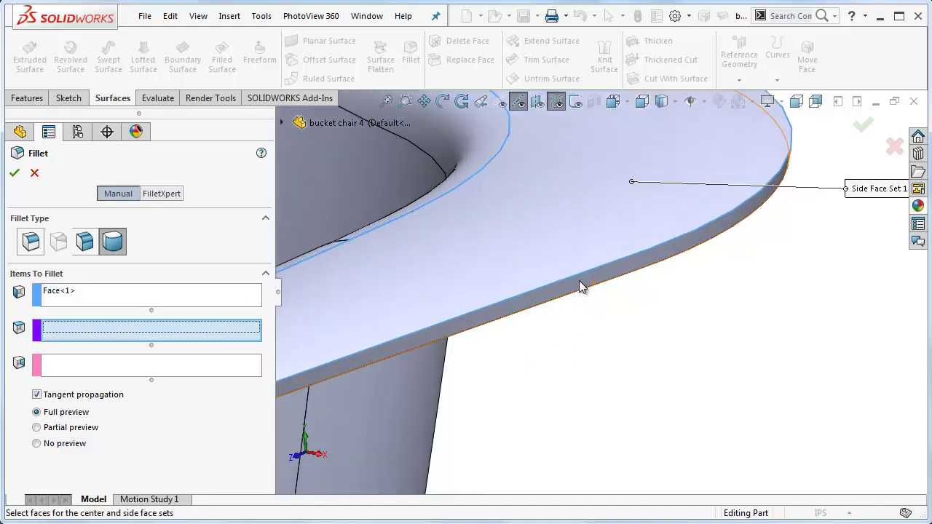
left_click(579, 282)
- Add the lip's underside face as side face set 2 and accept the full round fillet
middle_click_drag(615, 316, 655, 240)
left_click(182, 367)
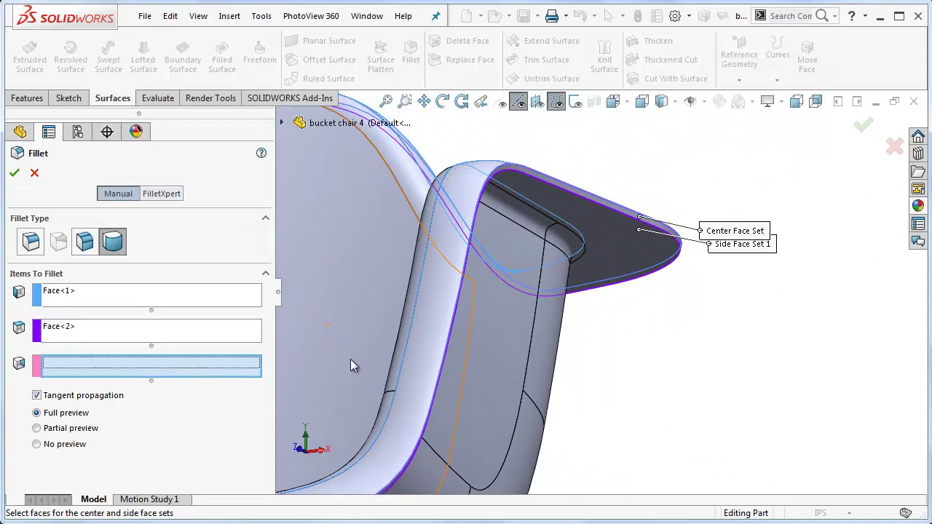
left_click(602, 245)
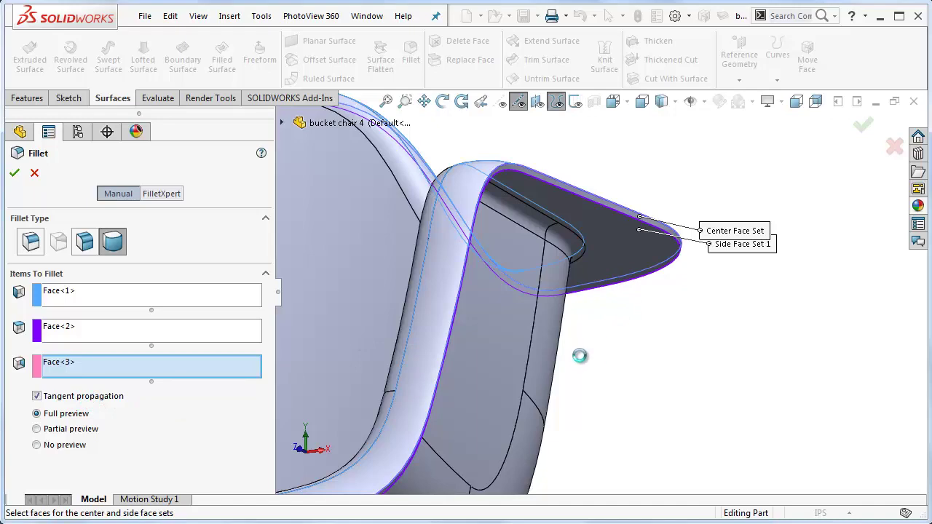
scroll(581, 351, "up", 6)
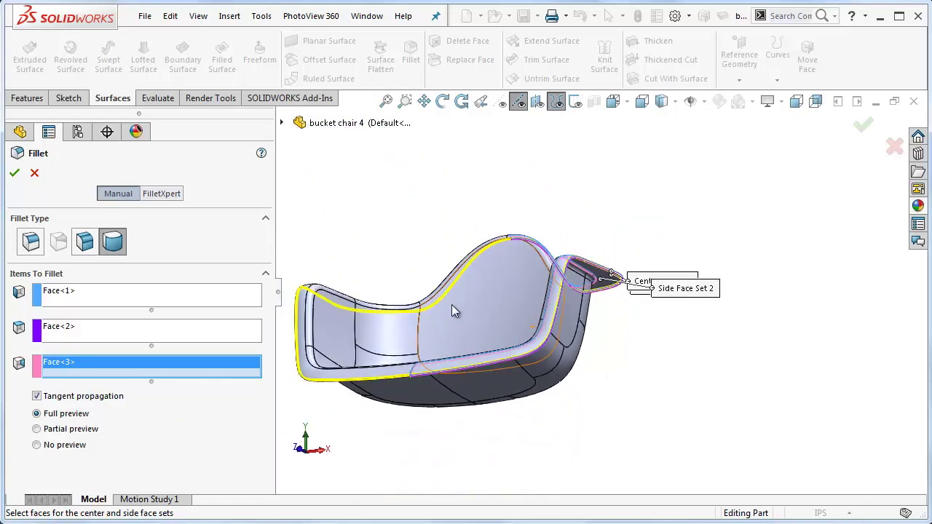
middle_click_drag(451, 304, 451, 378)
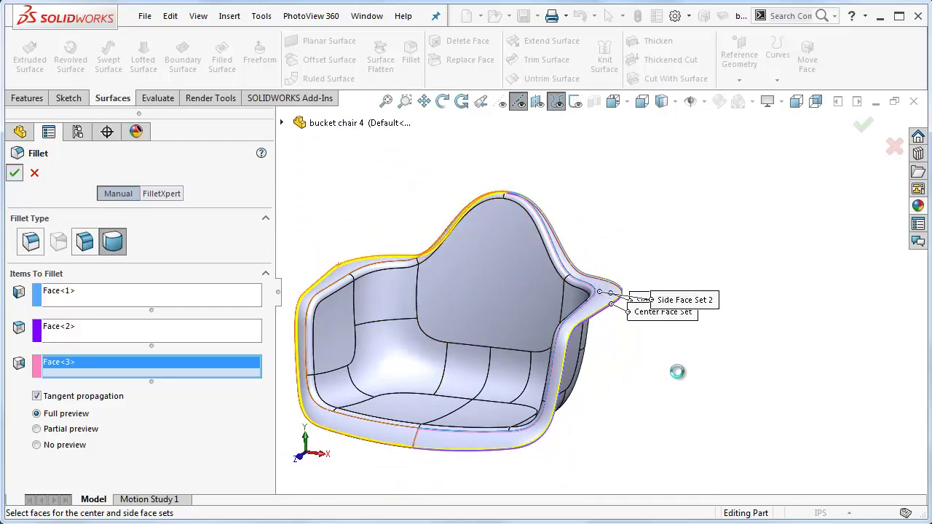
- Examine the rounded outer lip edge up close around the armrest corner
scroll(603, 322, "down", 8)
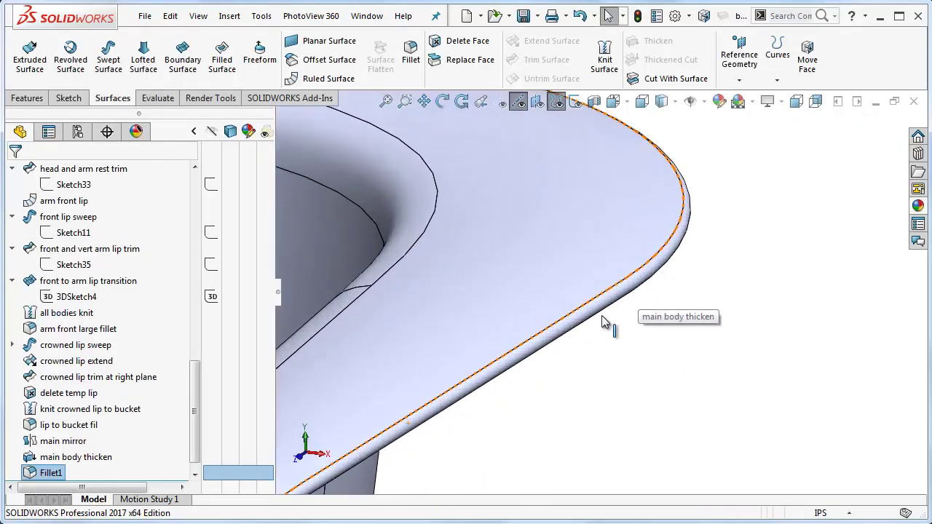
middle_click_drag(604, 322, 605, 299)
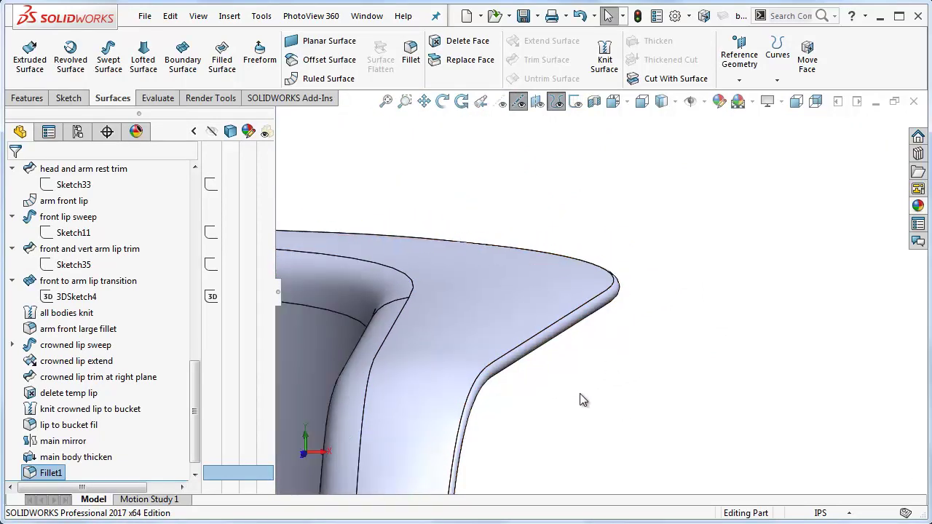
scroll(570, 363, "down", 3)
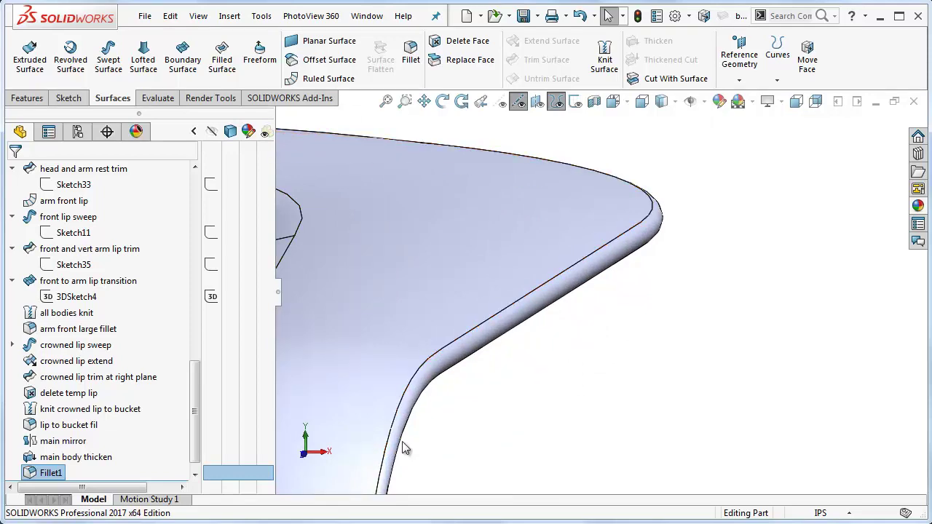
scroll(406, 448, "up", 6)
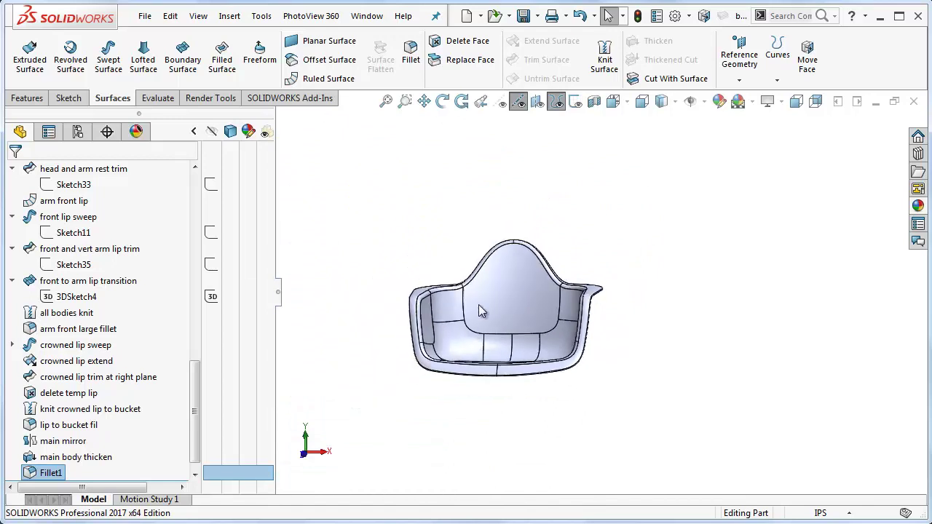
- Review the finished bucket chair in the front and right views and from angled viewpoints
left_click(626, 102)
left_click(630, 153)
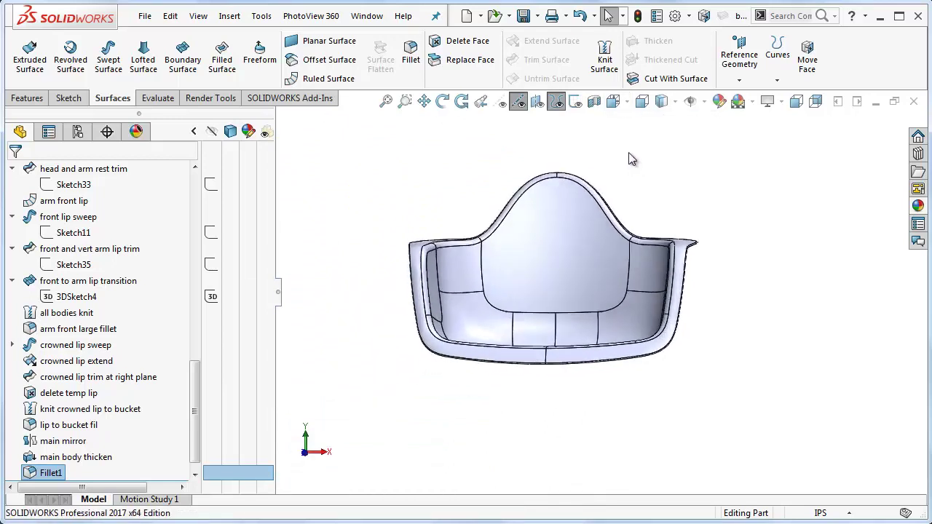
scroll(640, 135, "down", 2)
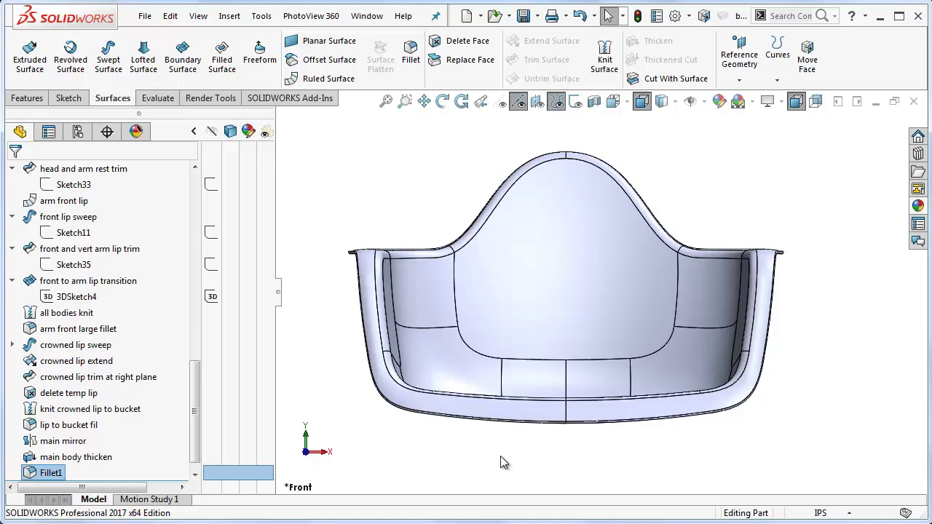
key("ctrl+4")
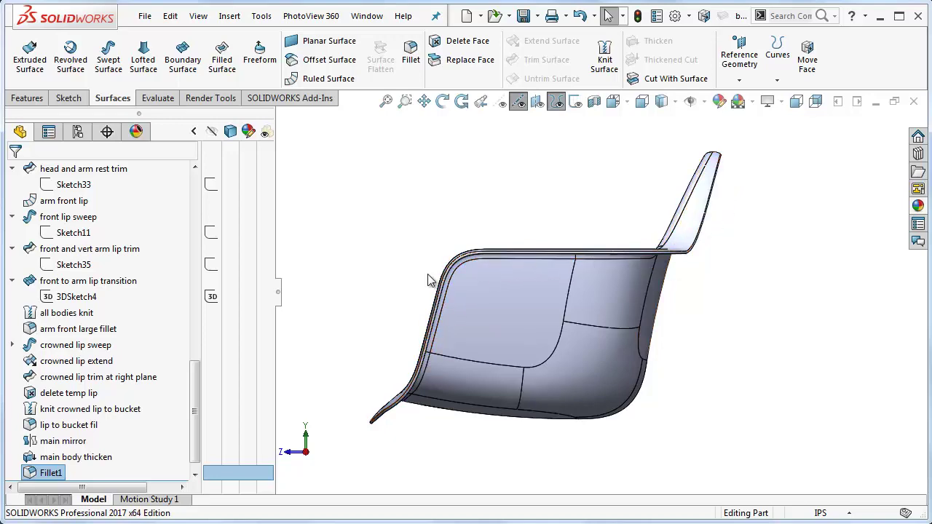
key("ctrl+1")
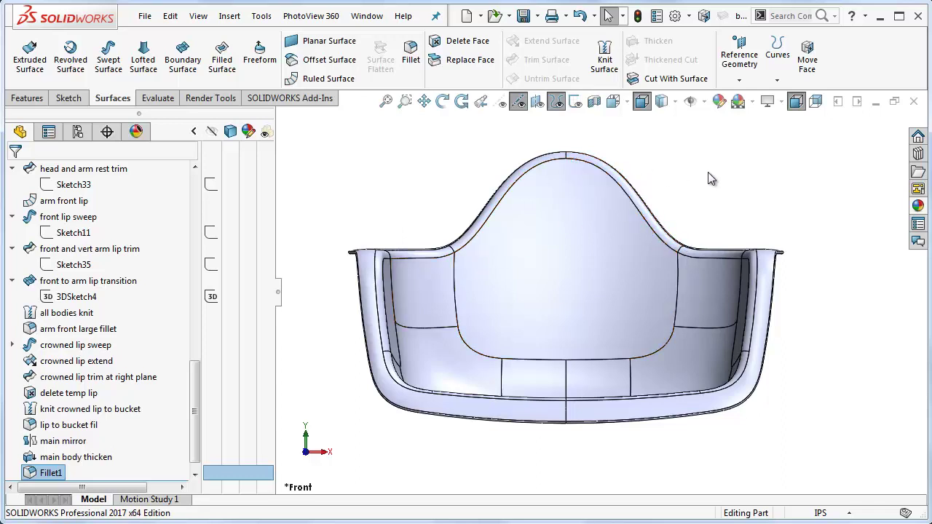
middle_click_drag(692, 202, 654, 251)
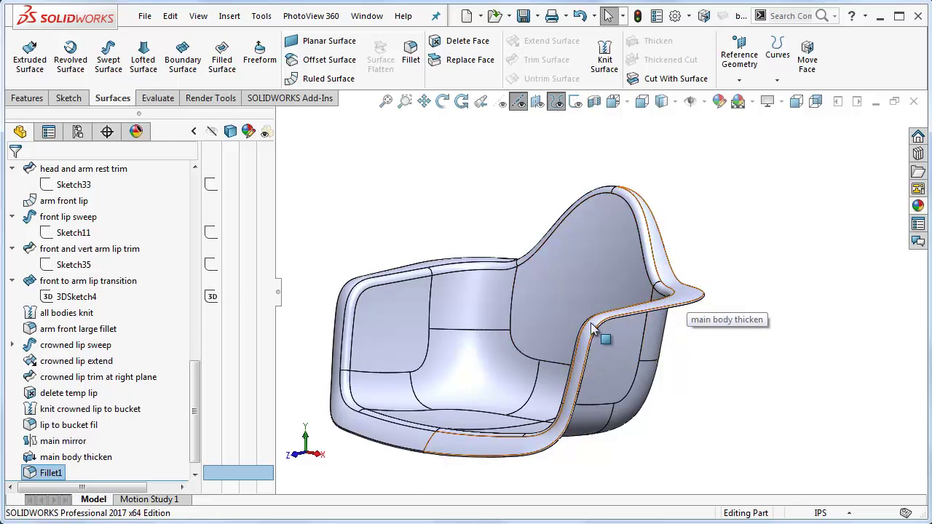
middle_click_drag(791, 368, 409, 464)
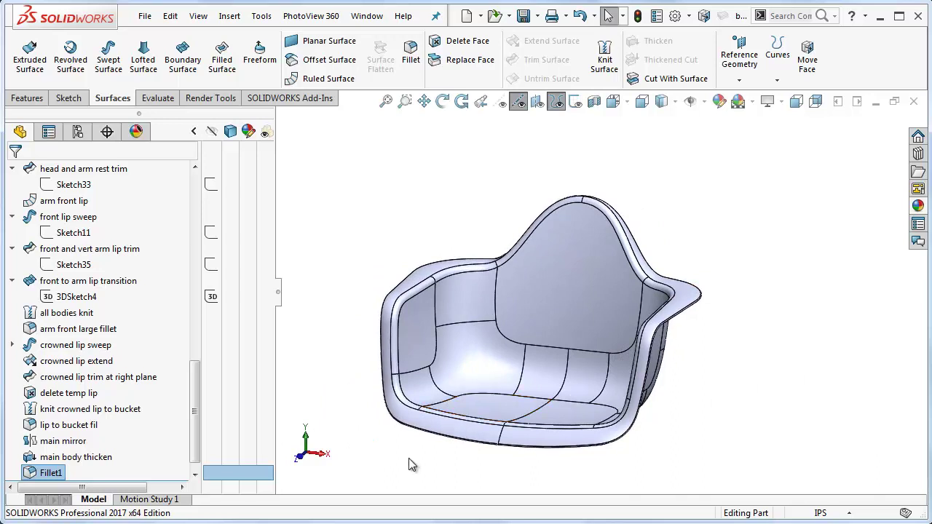